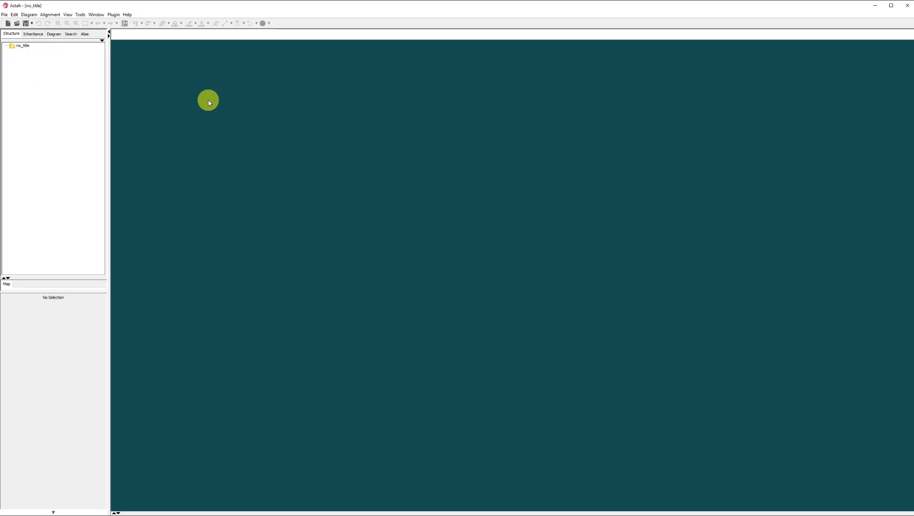
Step: Create a class diagram under the no_title project root
left_click(23, 46)
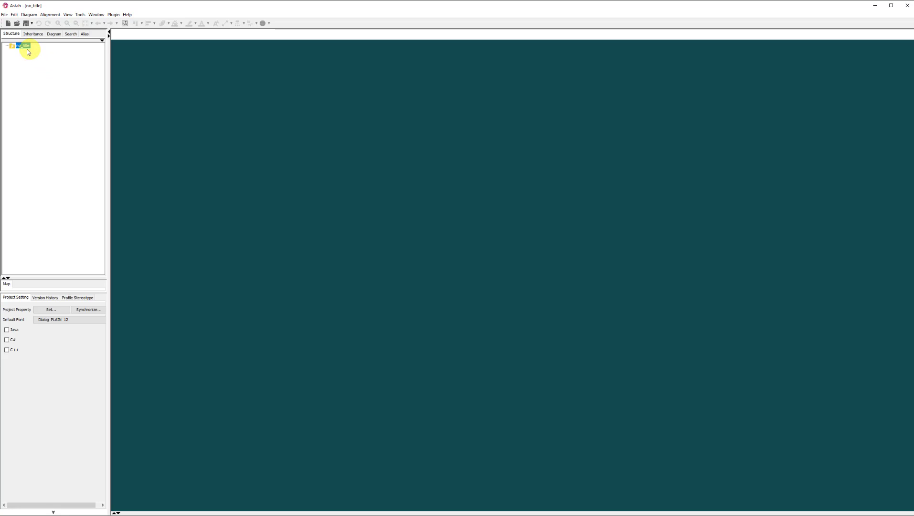
right_click(26, 46)
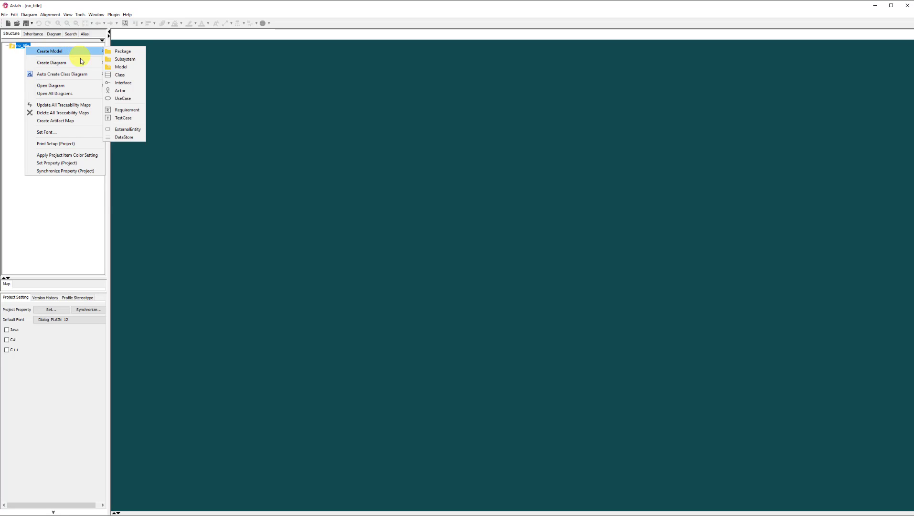
mouse_move(75, 64)
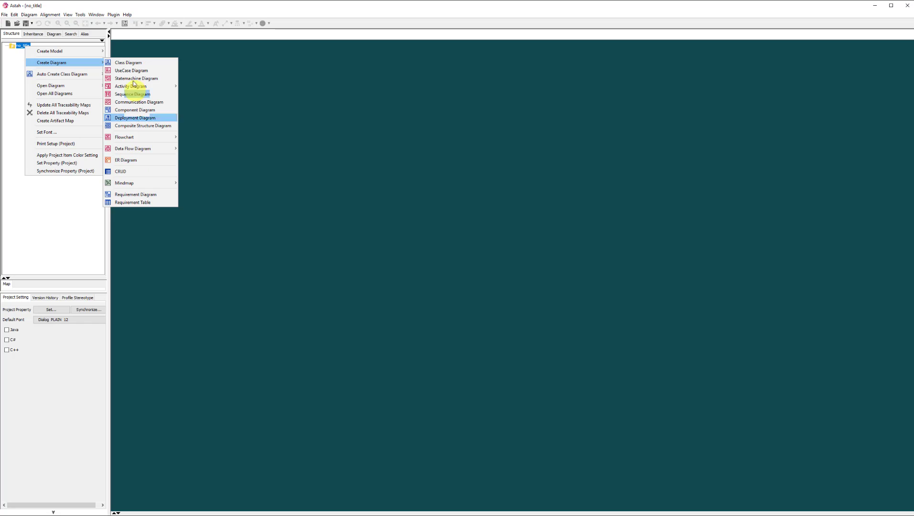
left_click(151, 64)
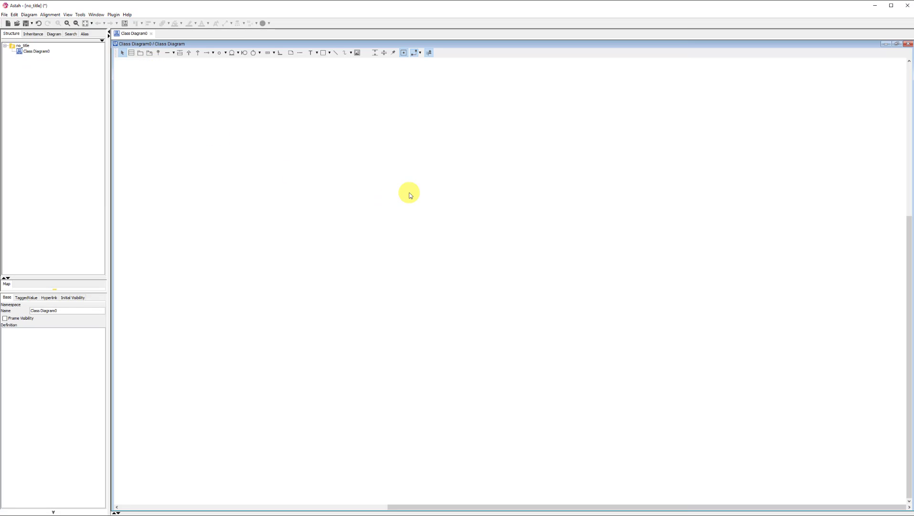
Step: Add a class named Whatever to the class diagram
left_click(131, 53)
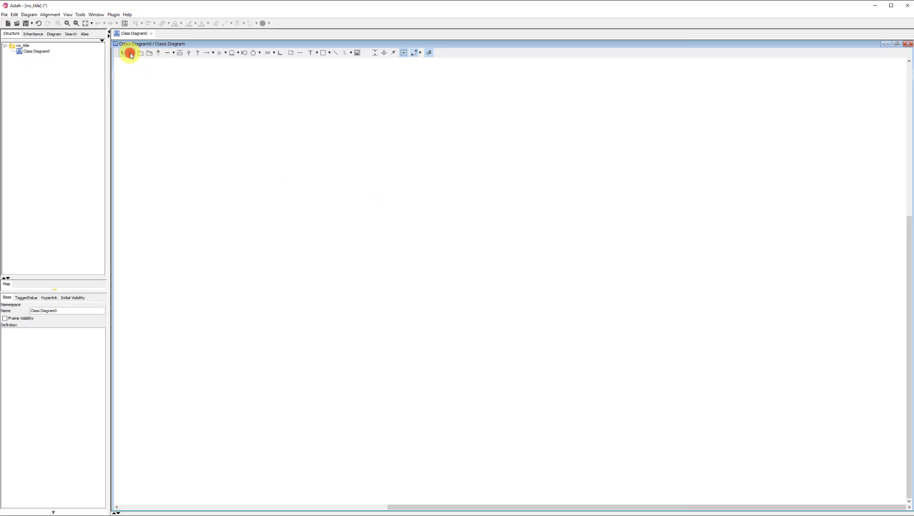
left_click(327, 180)
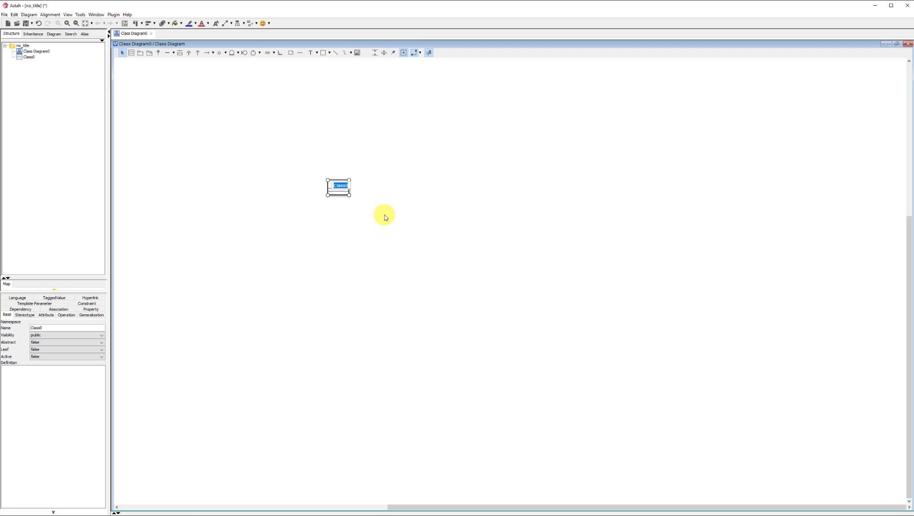
type("Whatever")
left_click(381, 206)
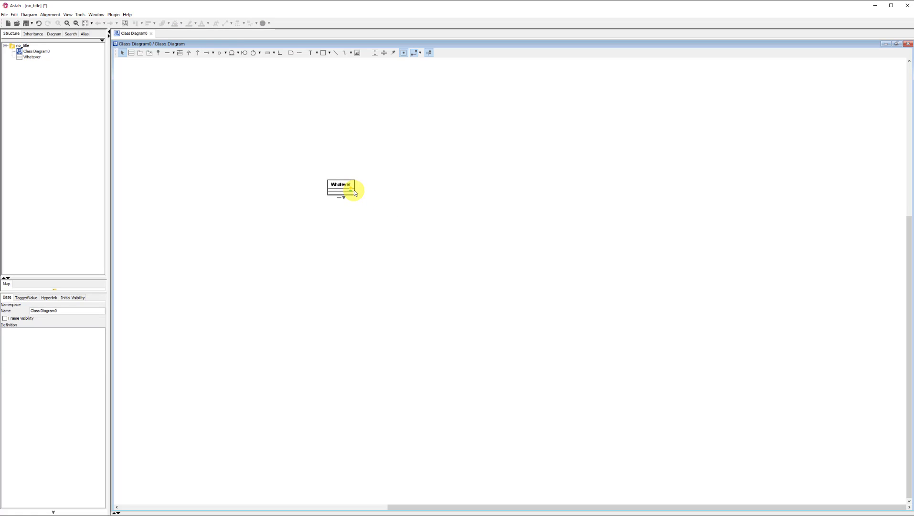
Step: Add one operation and one attribute to the Whatever class, keeping their default names and types
left_click(351, 192)
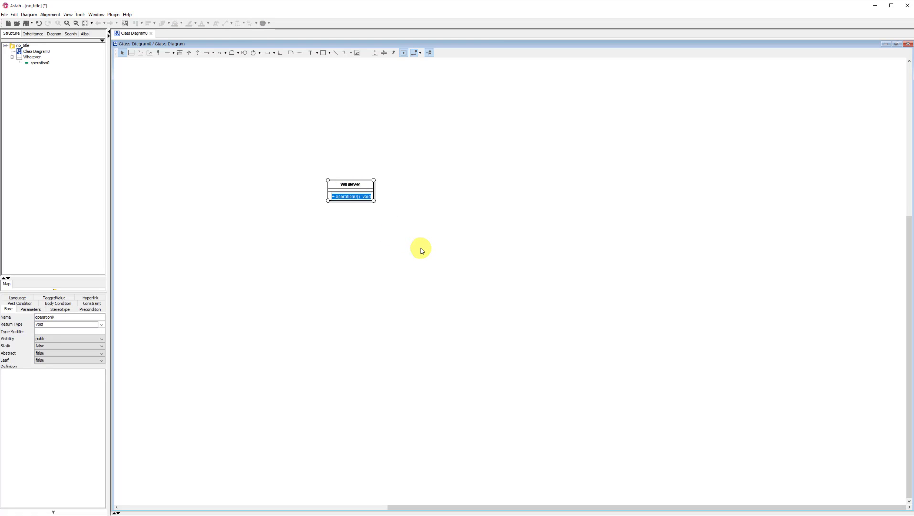
key("Return")
left_click(372, 187)
left_click(433, 216)
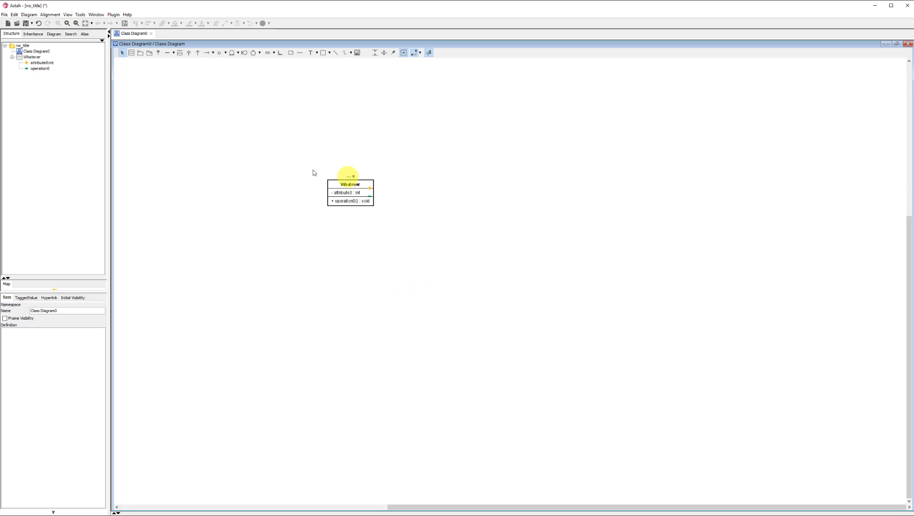
Step: Remove the Whatever class from the diagram while keeping it in the model
mouse_move(296, 165)
left_mouse_down()
mouse_move(403, 240)
mouse_move(299, 162)
left_mouse_up()
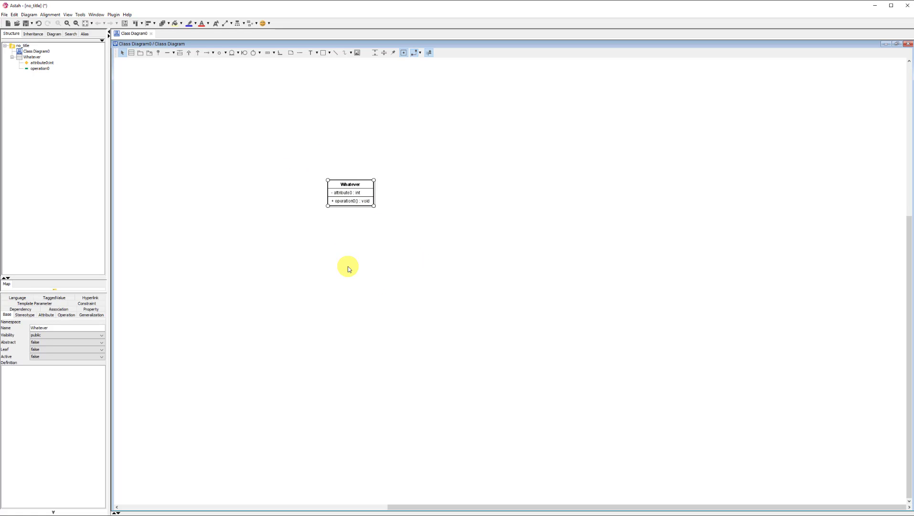
key("Delete")
left_click(330, 167)
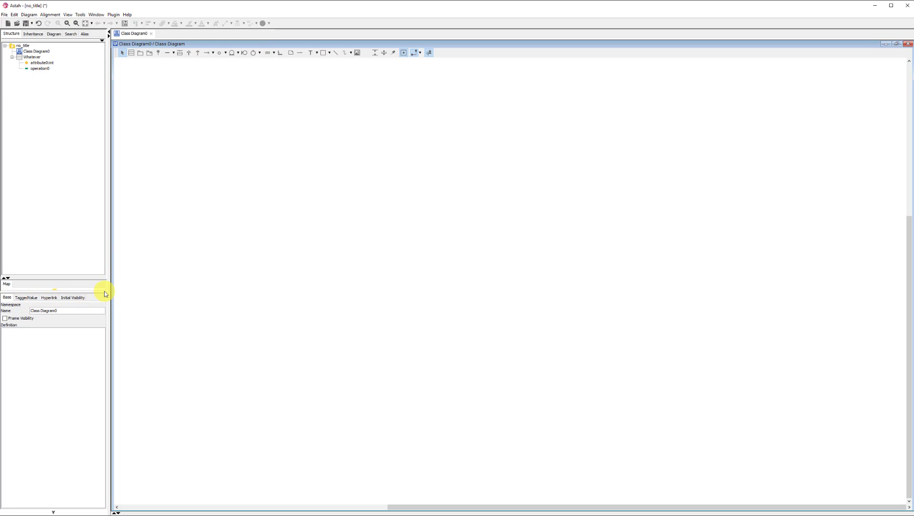
Step: Switch the class diagram's frame visibility on and back off
left_click(17, 318)
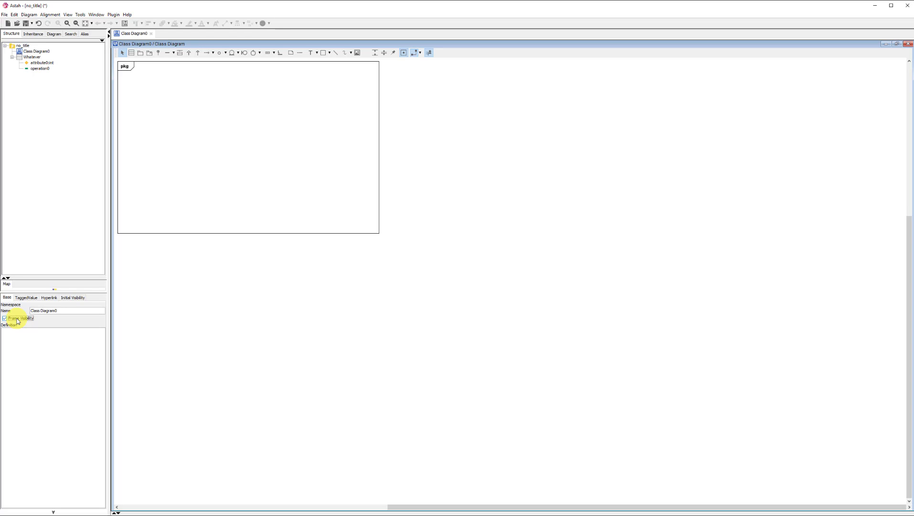
left_click(85, 23)
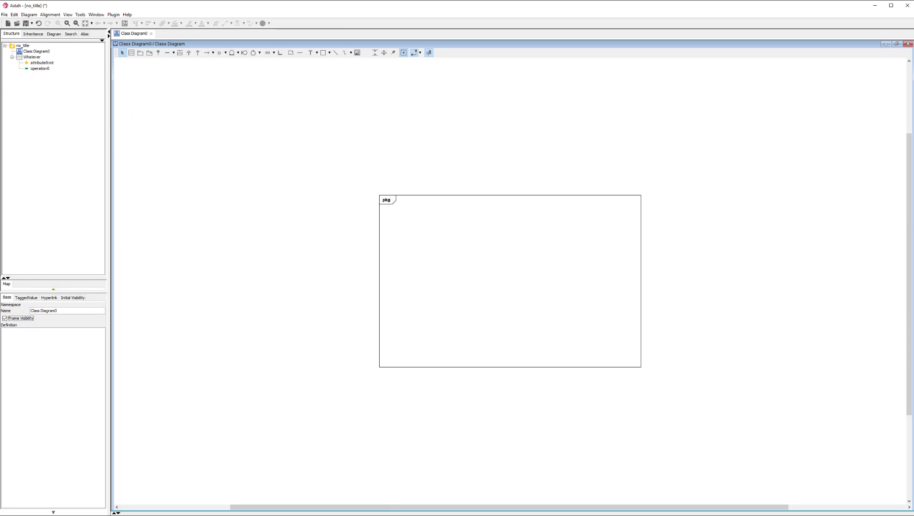
left_click(17, 318)
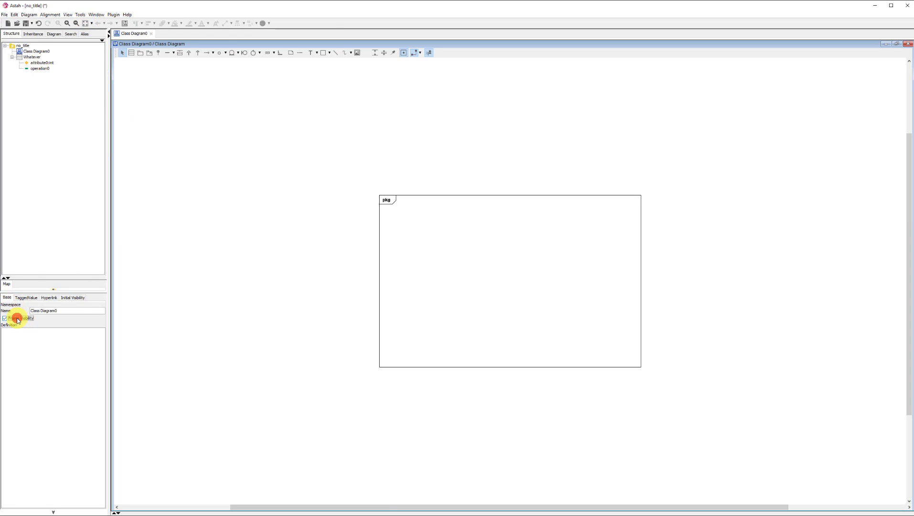
Step: Turn off the diagram's initial visibility for Operation Compartment, Attribute and Operation Visibility Kind, and Attribute Type
left_click(73, 298)
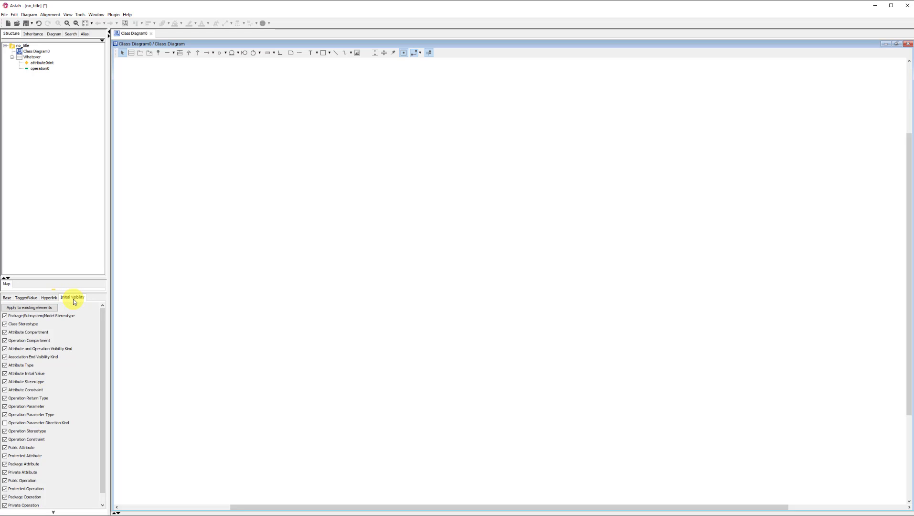
left_click(32, 341)
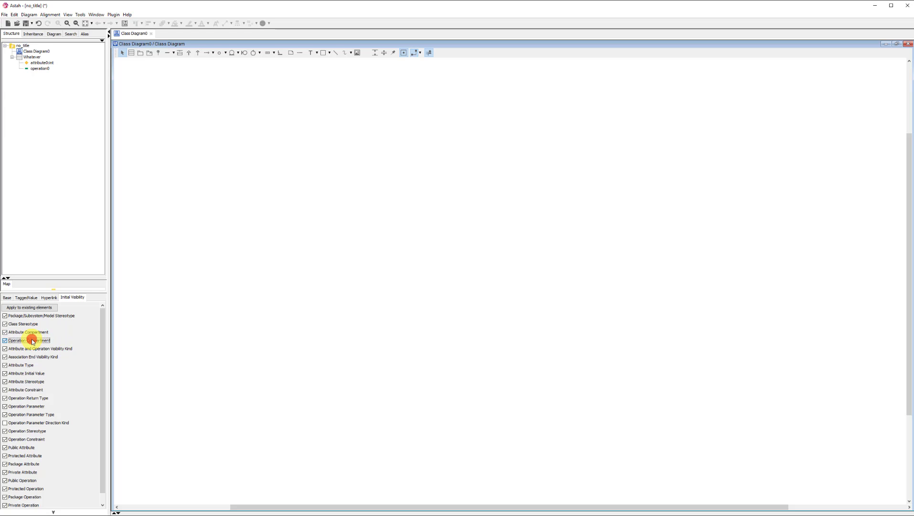
left_click(67, 349)
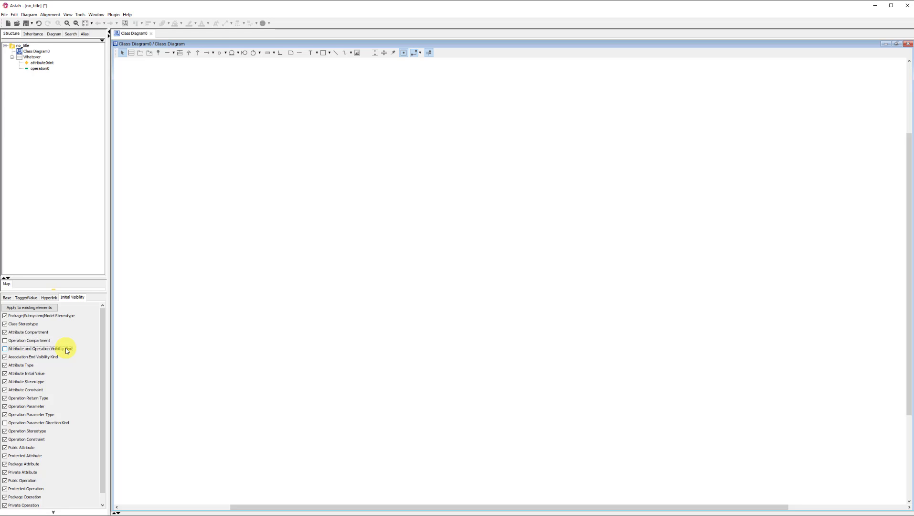
left_click(31, 367)
Step: Add a class named Entity to the diagram and give it one attribute with the default name
left_click(132, 53)
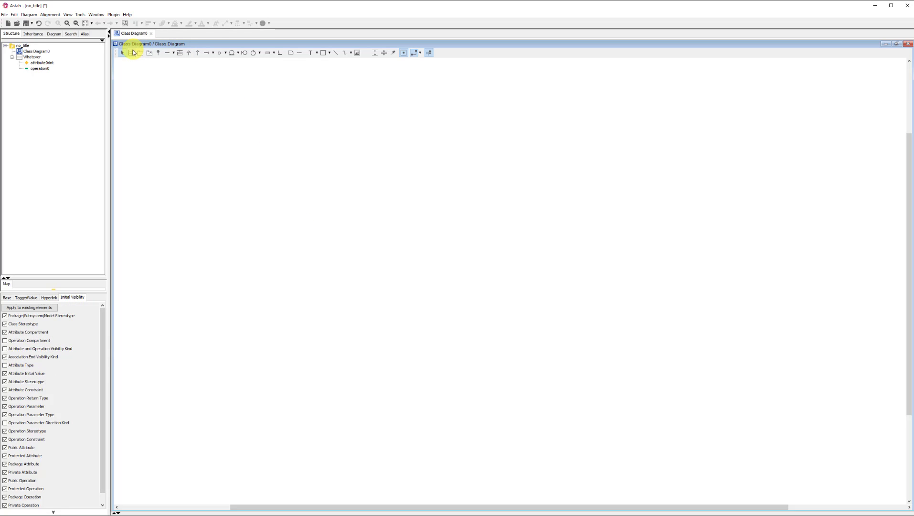
left_click(324, 209)
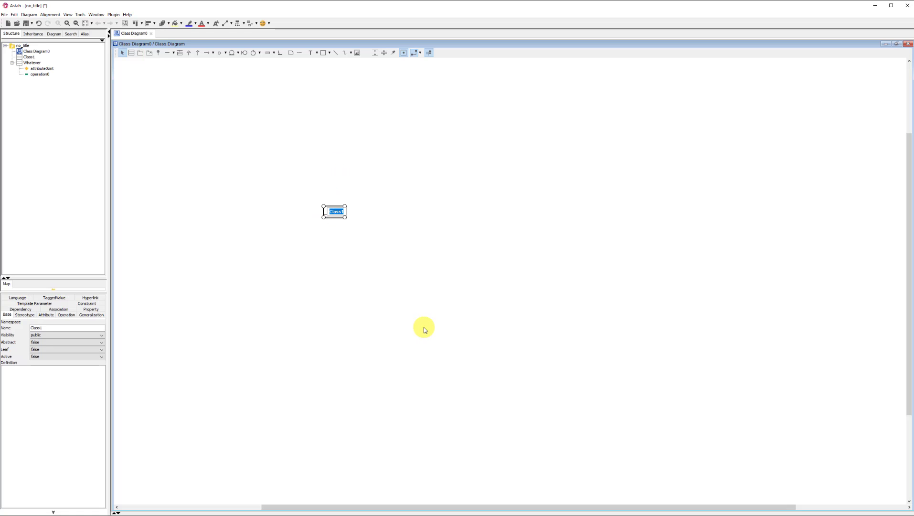
type("Entity")
left_click(424, 329)
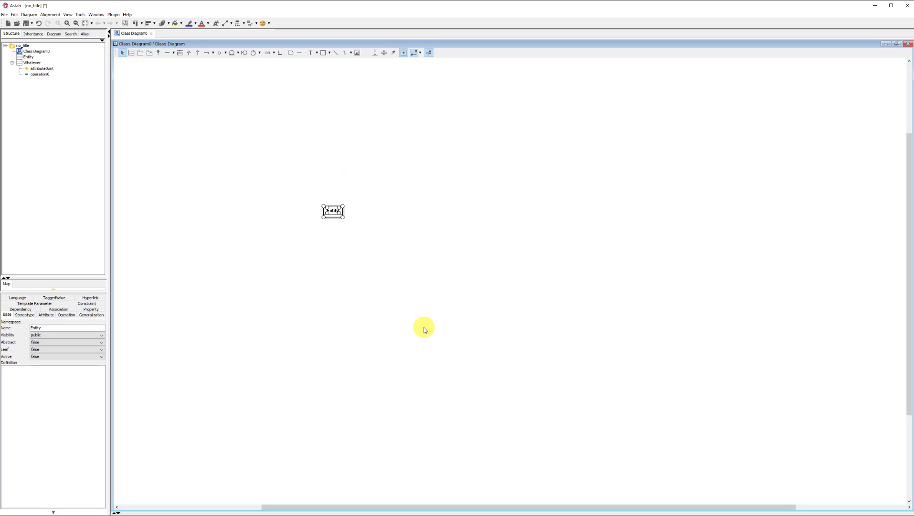
double_click(338, 216)
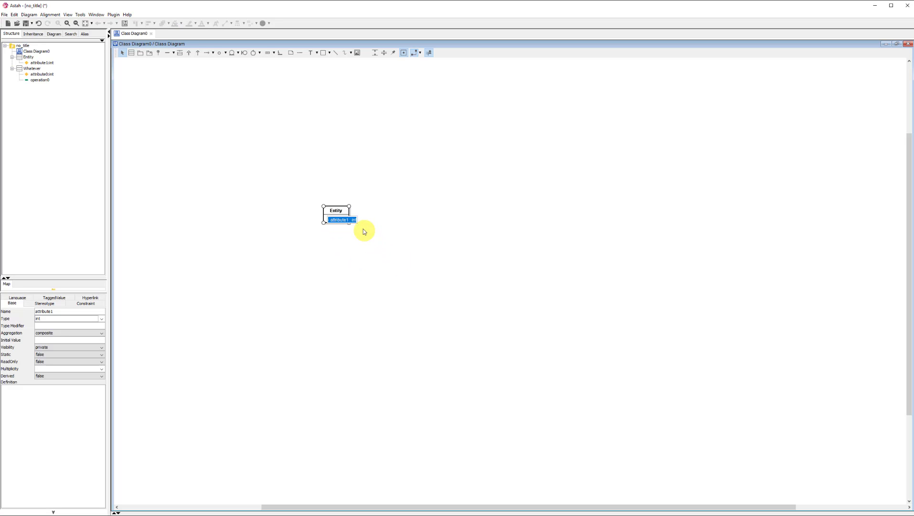
left_click(384, 258)
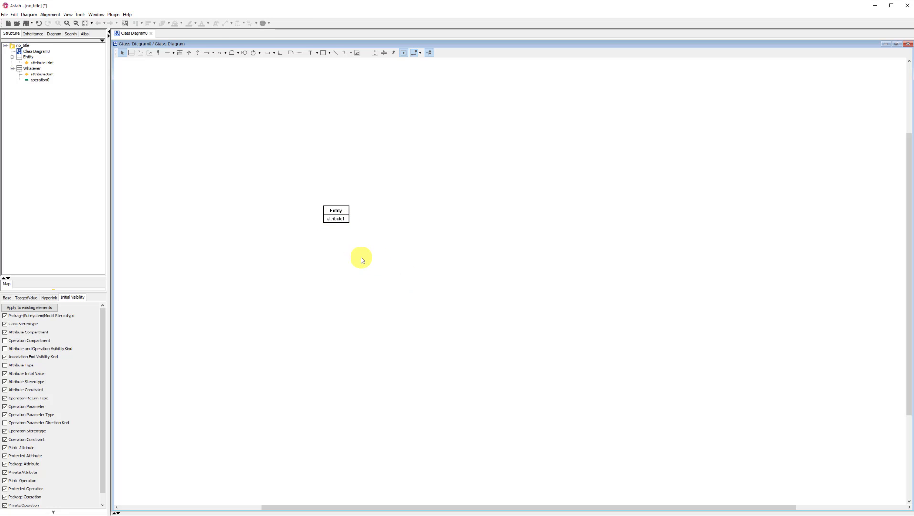
Step: Remove the Entity class from the diagram while keeping it in the model
left_click_drag(361, 257, 309, 191)
key("Delete")
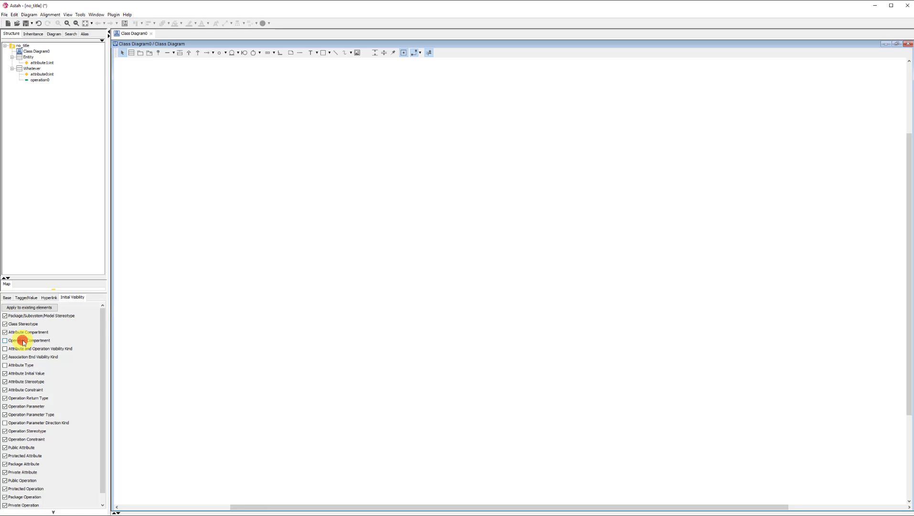
Step: Re-enable the diagram's initial visibility for Operation Compartment, Attribute and Operation Visibility Kind, and Attribute Type
left_click(23, 340)
left_click(24, 349)
left_click(21, 365)
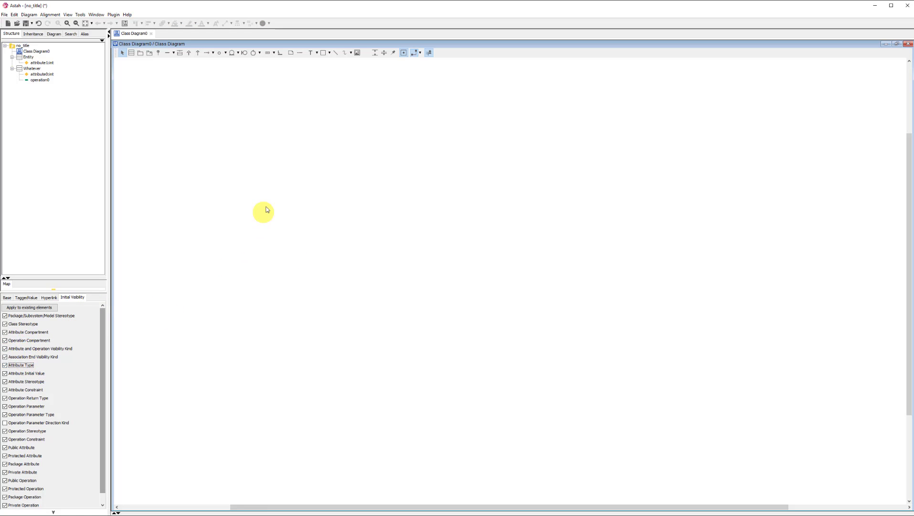
Step: Add another class to the empty diagram, keeping its default name
left_click(302, 178)
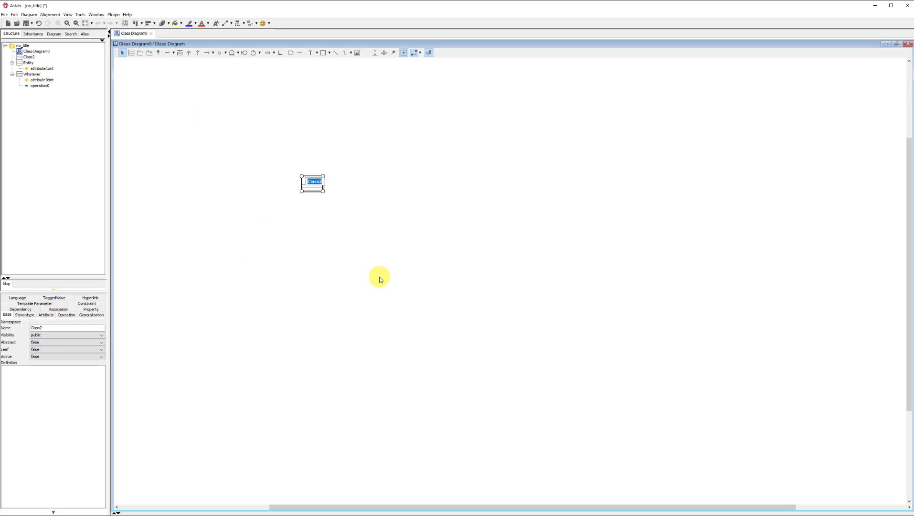
key("Return")
left_click(325, 205)
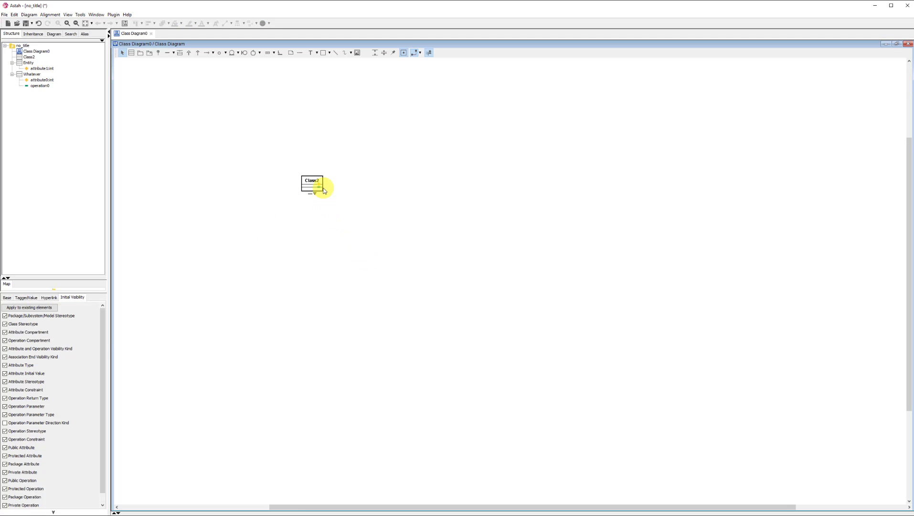
Step: Add one attribute and one operation with default names to Class2
left_click(319, 187)
key("Return")
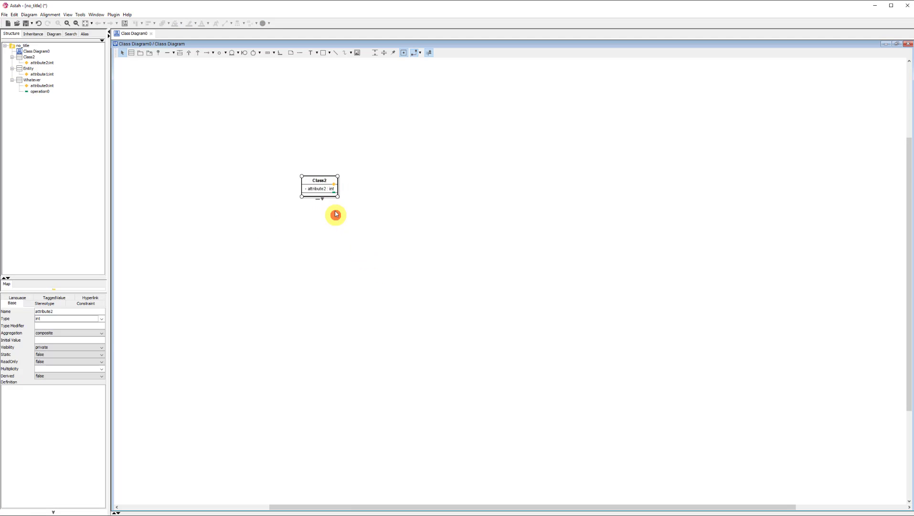
left_click(333, 192)
left_click(346, 222)
Step: Hide the operation compartment of Class2 in the diagram
left_click_drag(367, 237, 262, 153)
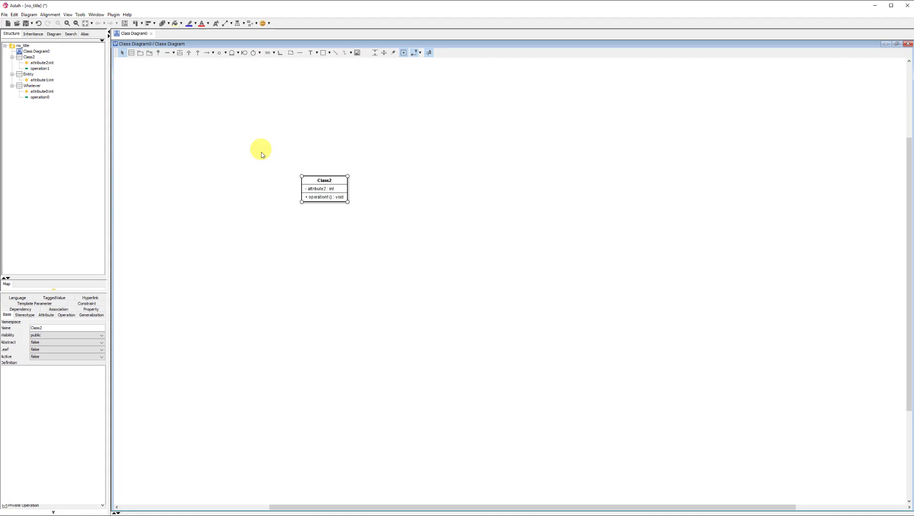
right_click(335, 182)
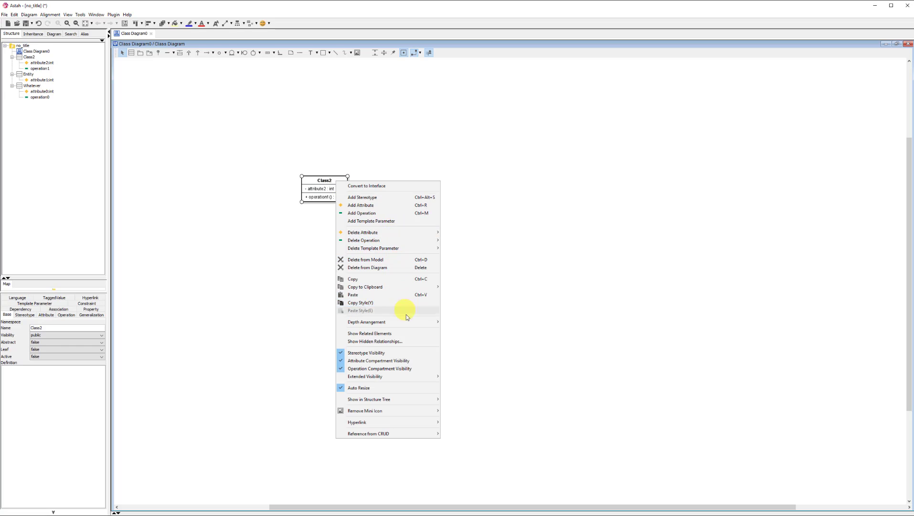
left_click(415, 369)
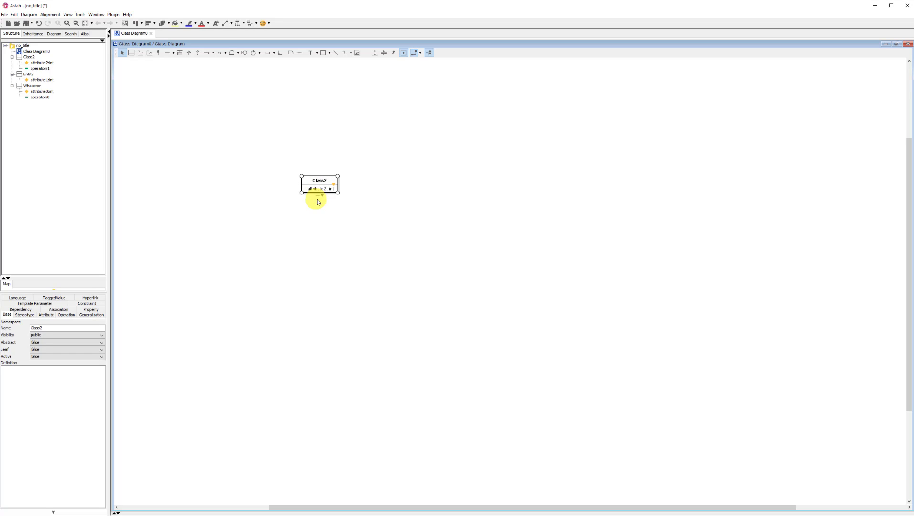
Step: Hide the visibility kind and the attribute type of Class2 through its extended visibility options
right_click(330, 187)
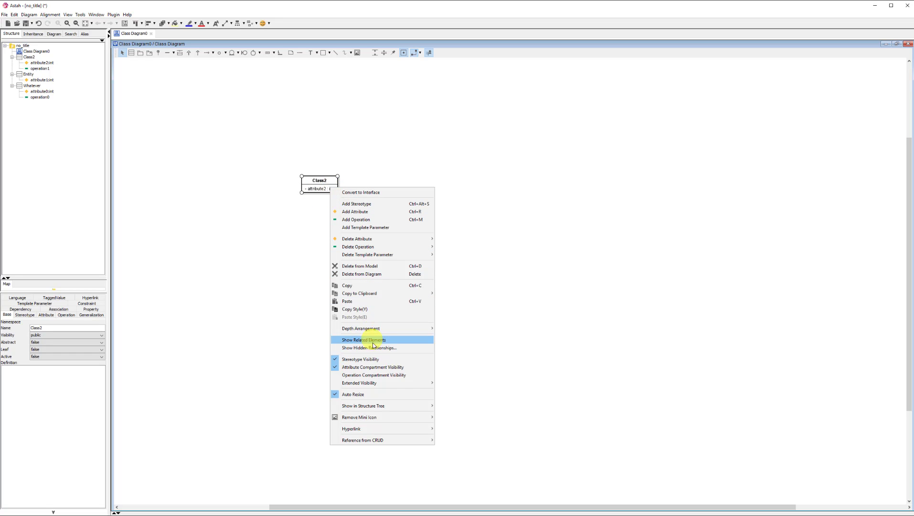
mouse_move(385, 383)
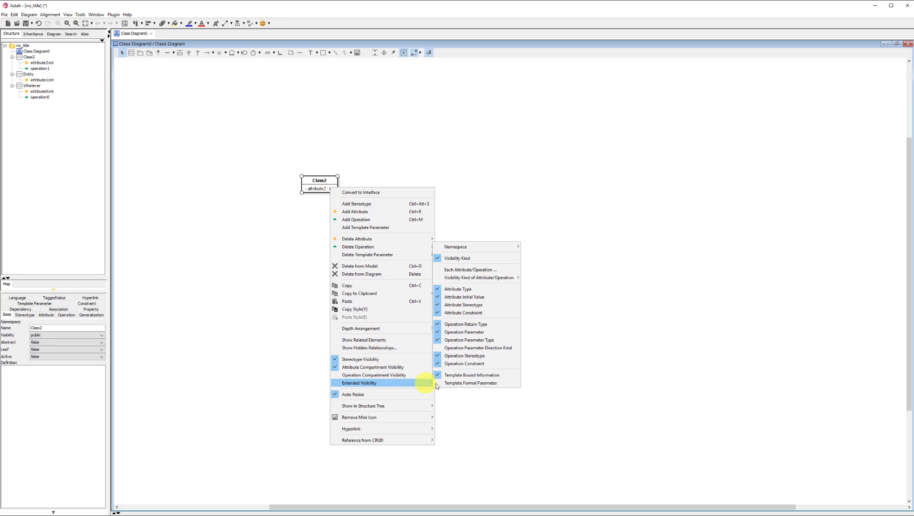
left_click(475, 259)
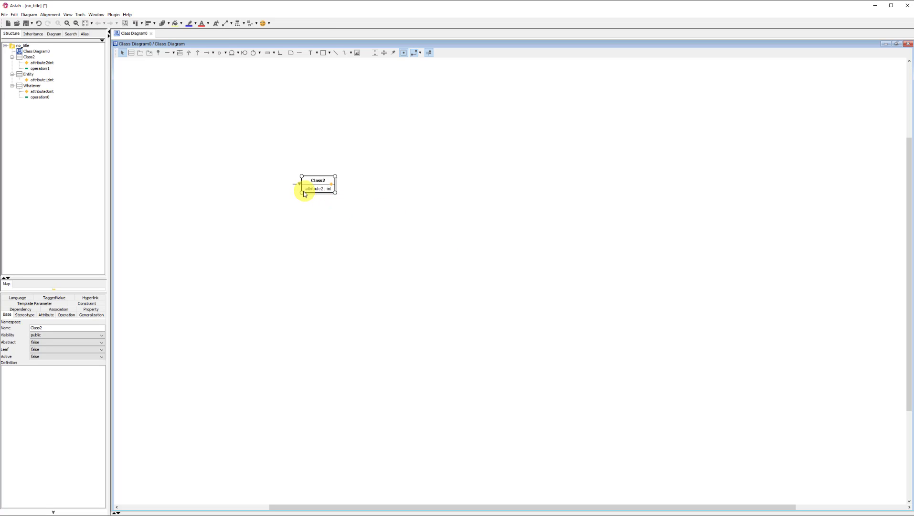
right_click(322, 185)
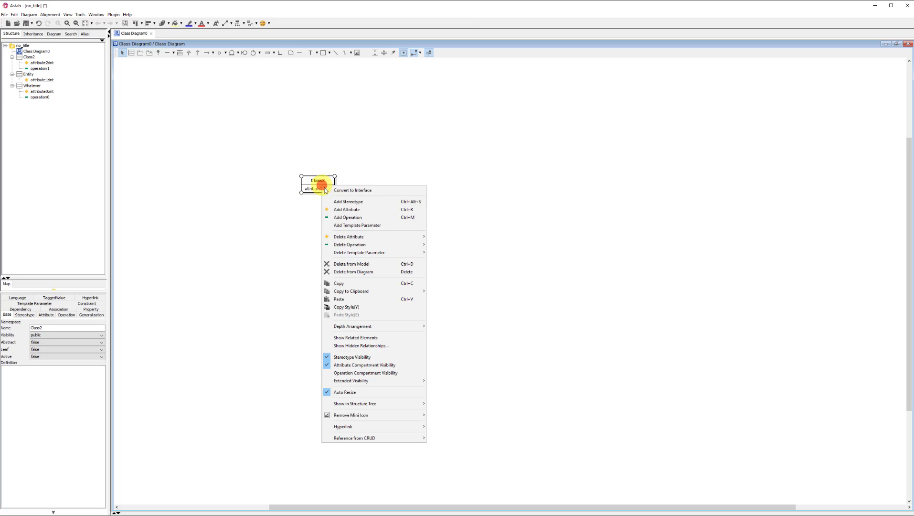
mouse_move(380, 380)
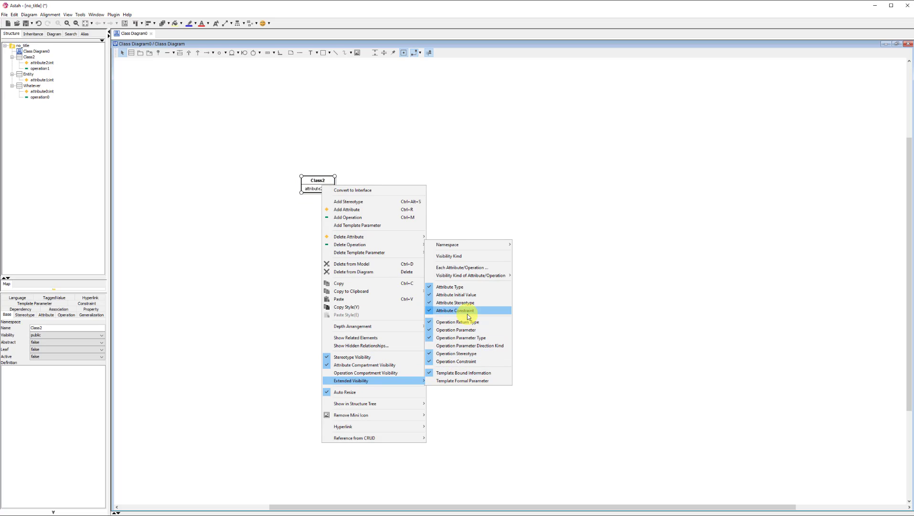
left_click(471, 287)
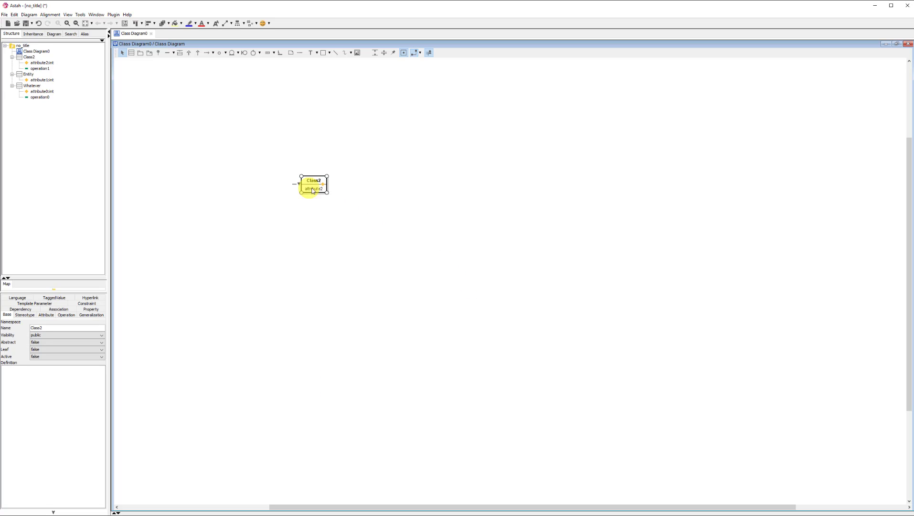
Step: Disable Operation Compartment, Attribute and Operation Visibility Kind, and Attribute Type again in the diagram's initial visibility settings
left_click(329, 266)
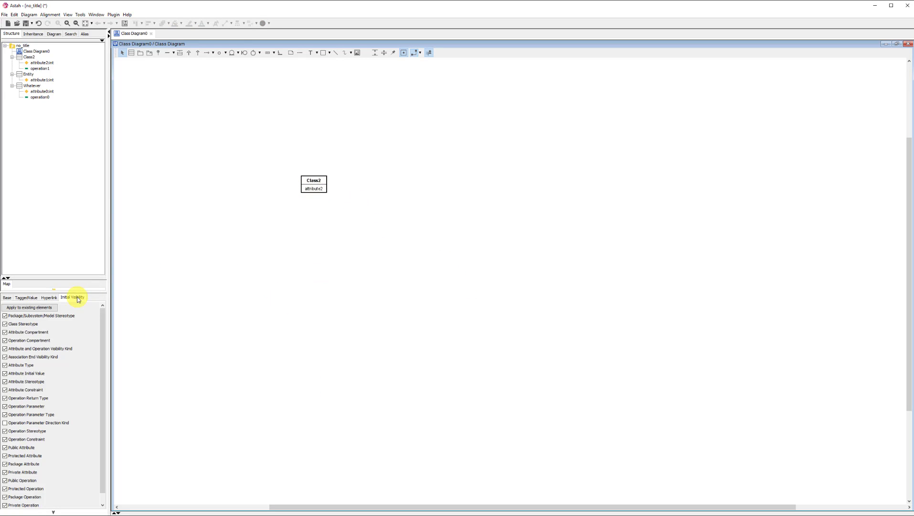
left_click(29, 340)
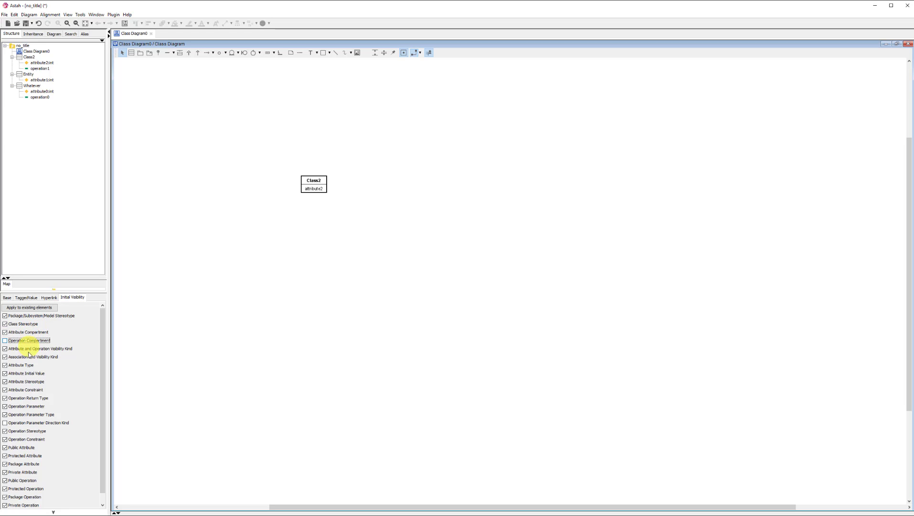
left_click(39, 348)
left_click(24, 365)
scroll(234, 149, "up", 4)
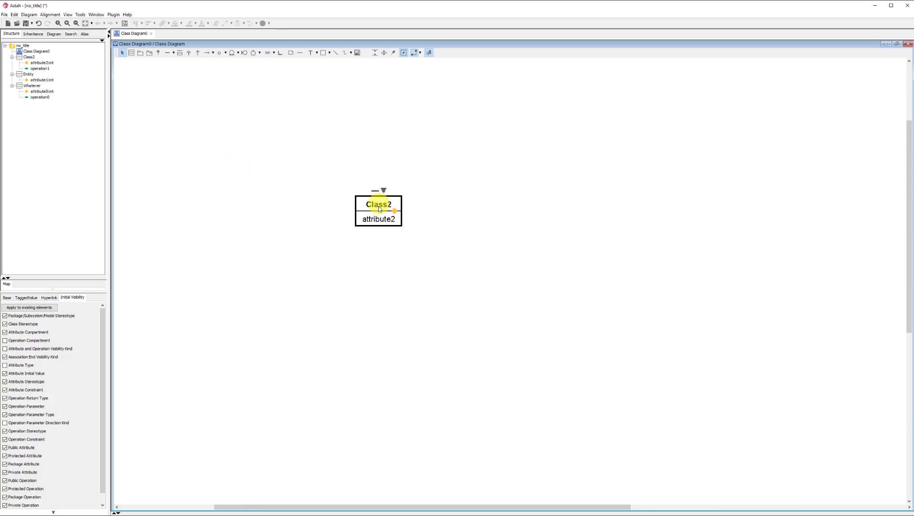
Step: Move Class2 aside to the left and add a new class named Book to its right
left_click_drag(379, 206, 287, 214)
left_click(131, 53)
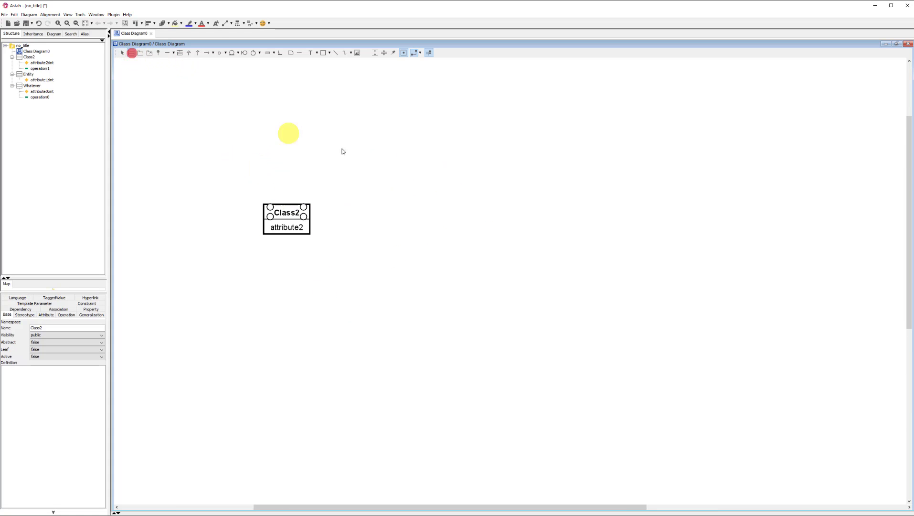
left_click(419, 189)
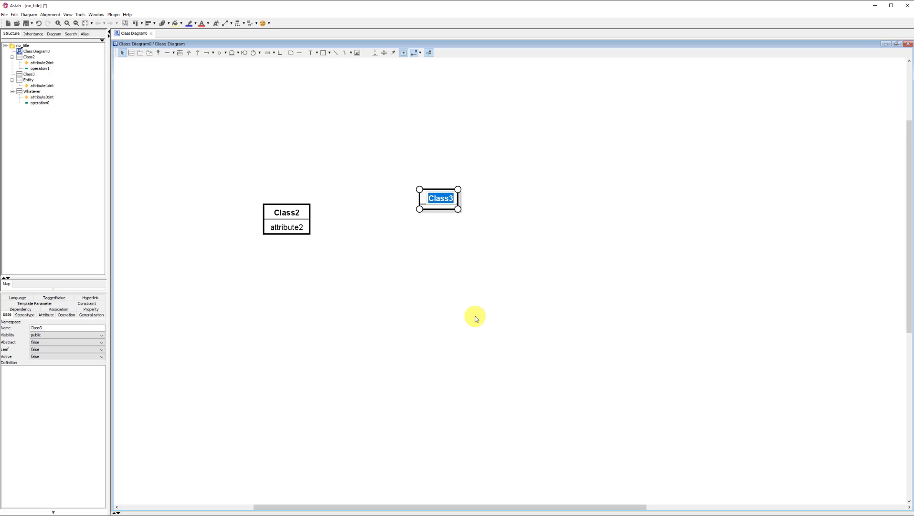
type("Book")
key("Return")
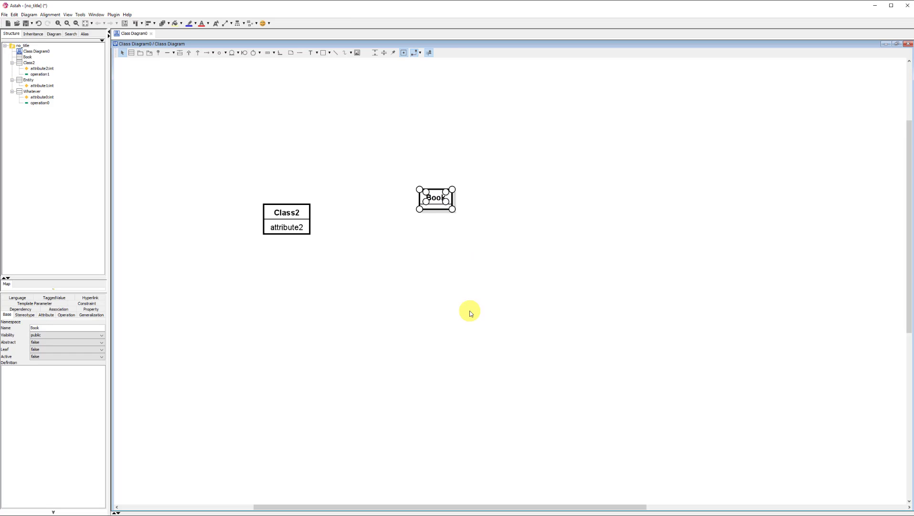
left_click(457, 259)
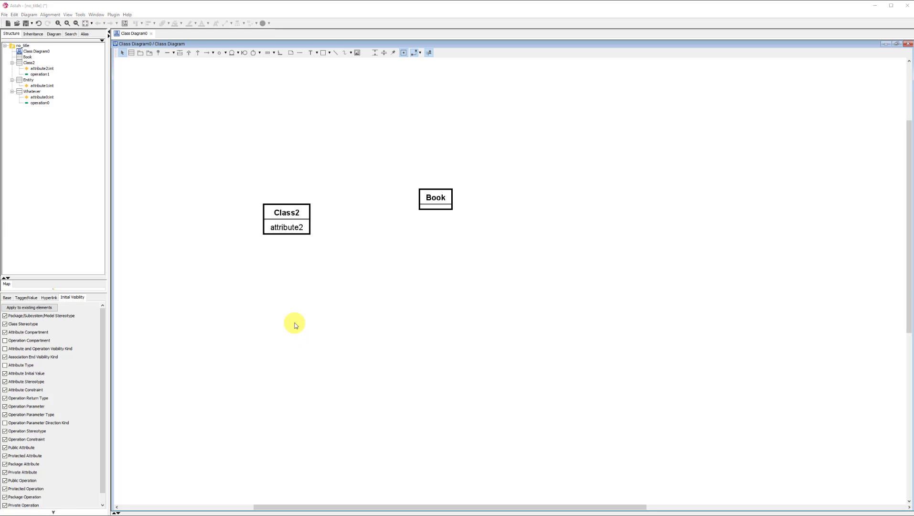
Step: Add an attribute named ISBN to the Book class
left_click(445, 233)
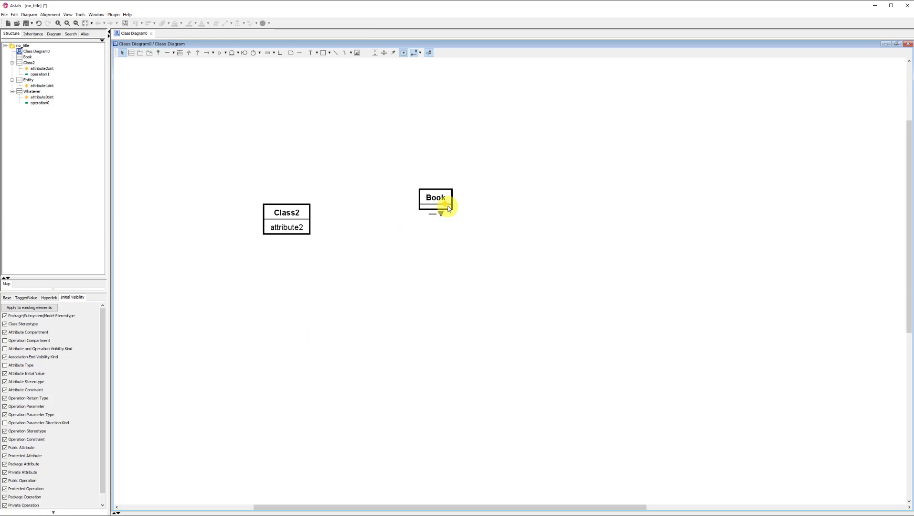
left_click(446, 207)
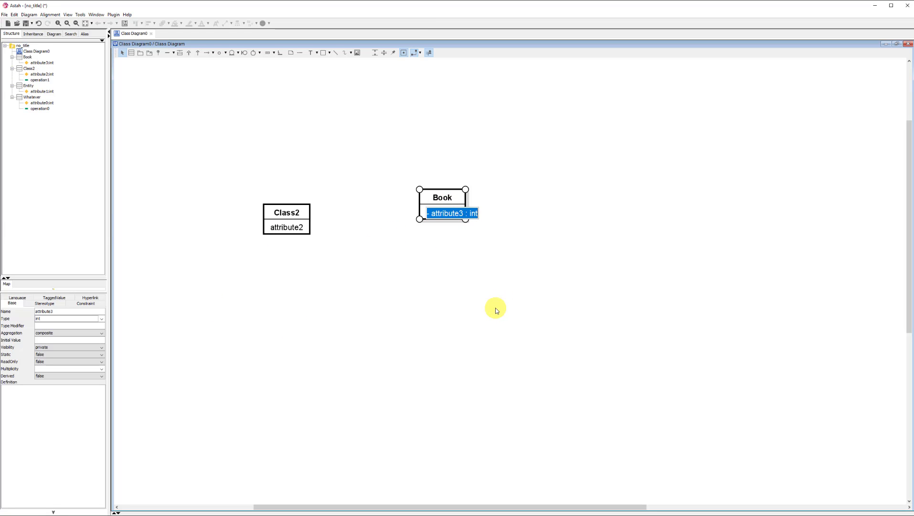
type("ISBN")
key("Return")
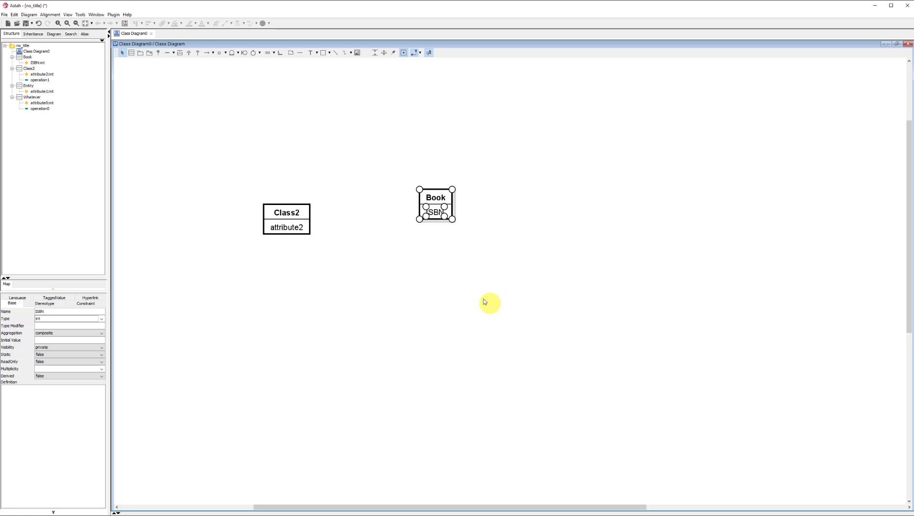
left_click(473, 259)
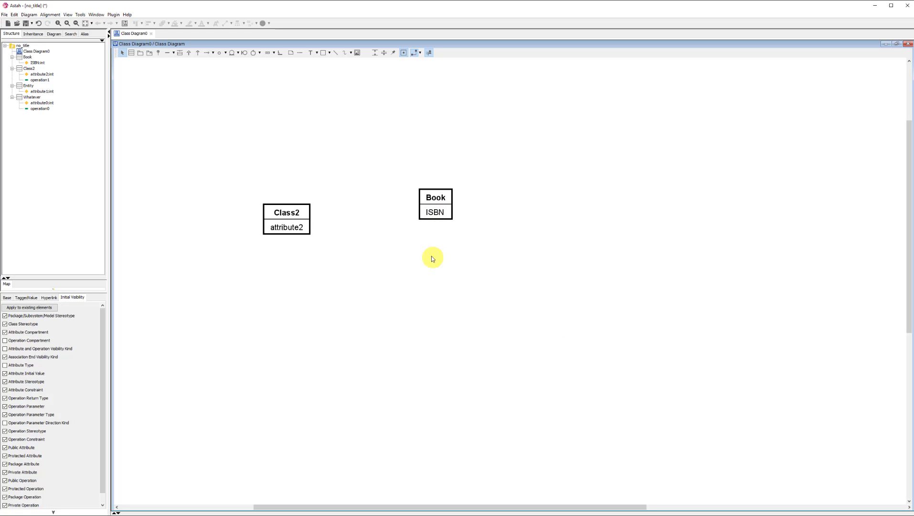
Step: Mark the ISBN attribute of Book as primary key by appending the constraint {PK} to its definition
left_click(435, 213)
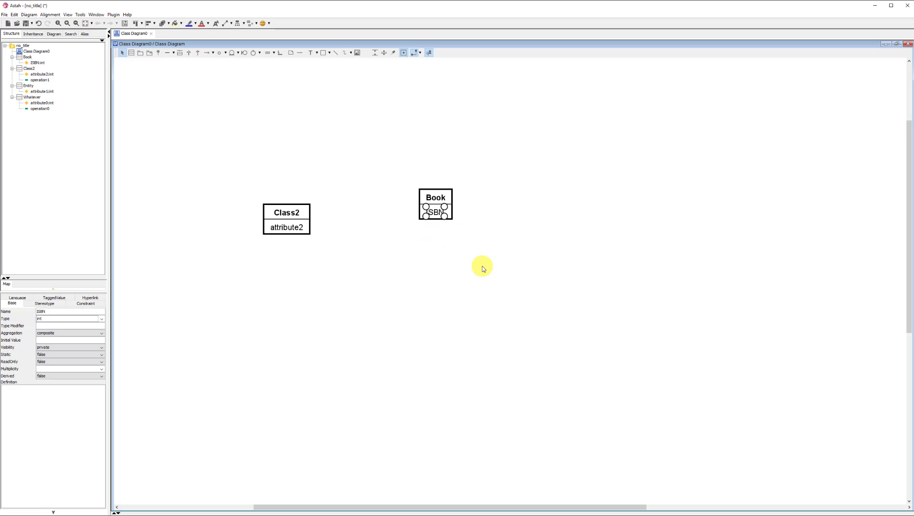
key("F2")
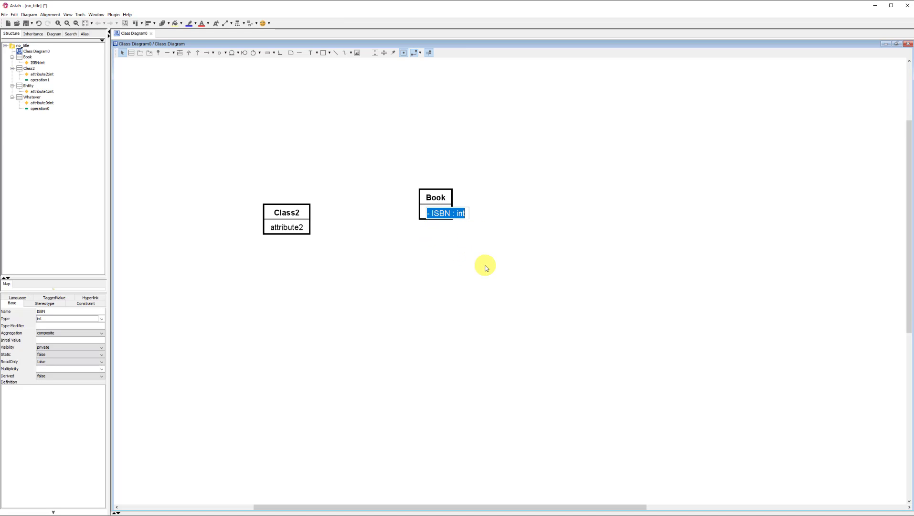
key("Right")
type("{")
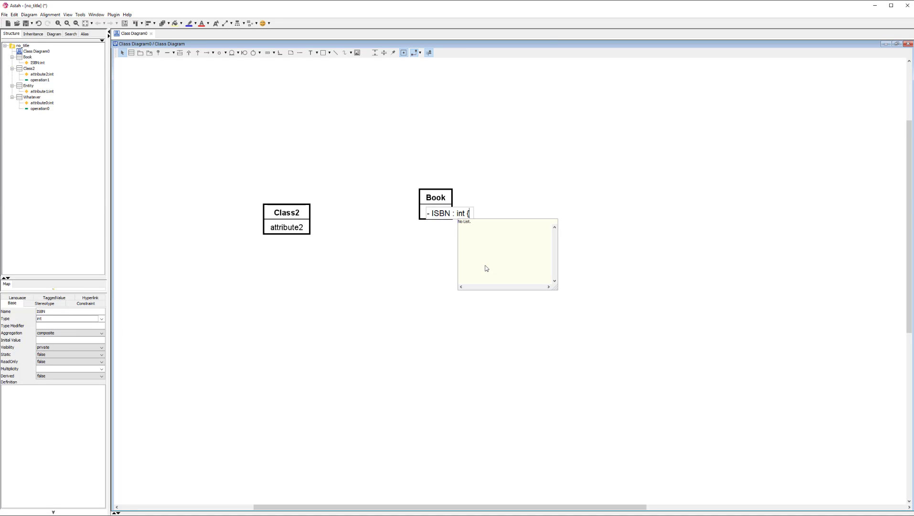
type("PK}")
left_click(486, 268)
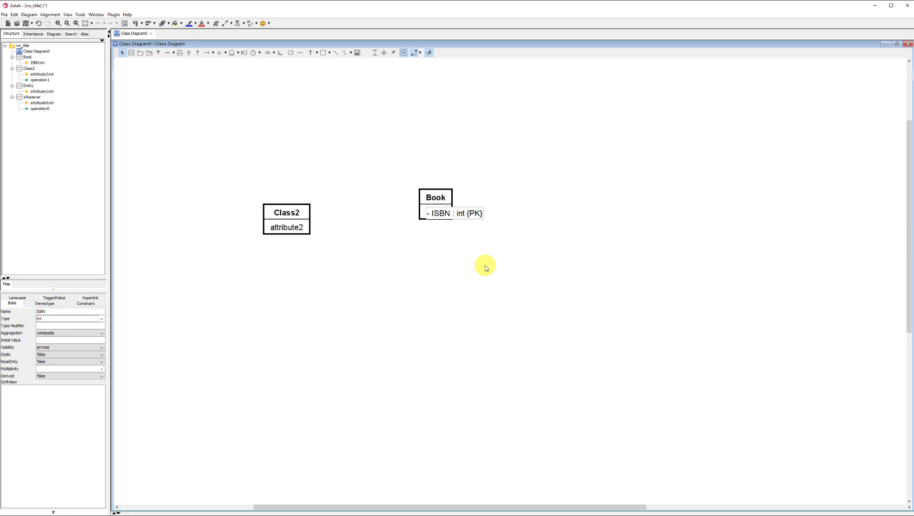
left_click(485, 267)
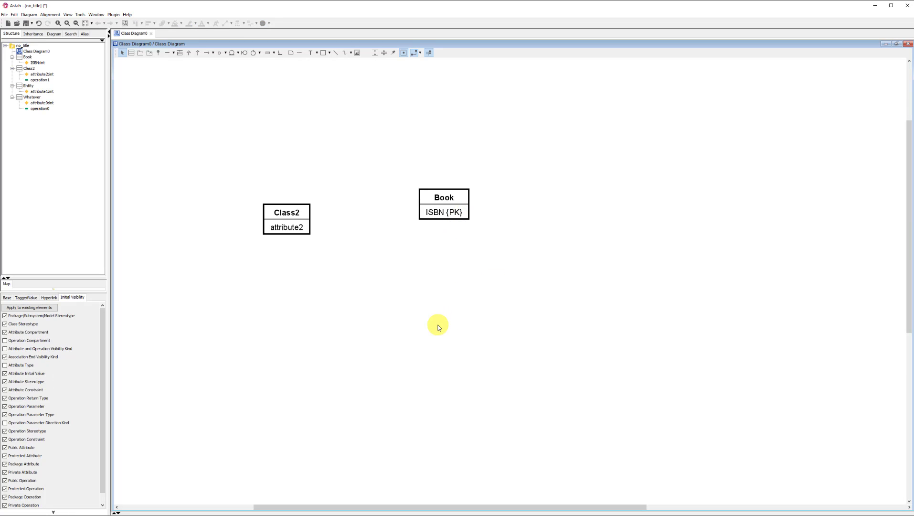
Step: Add a multi-valued attribute named multi [0..*] below ISBN in the Book class
left_click(437, 213)
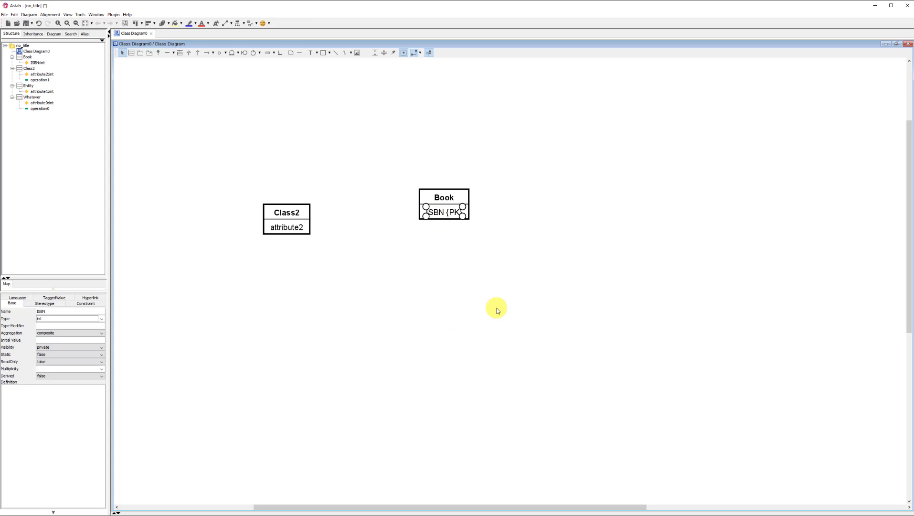
key("ctrl+f")
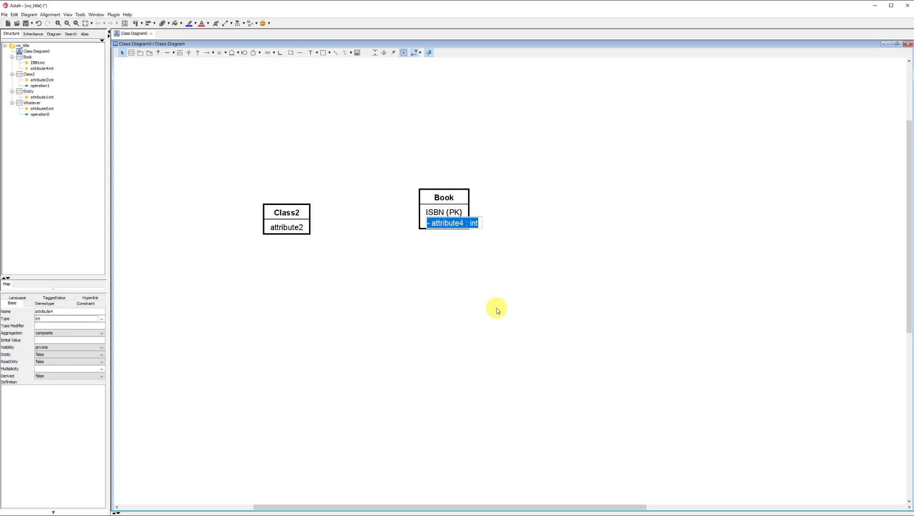
type("multi [0..")
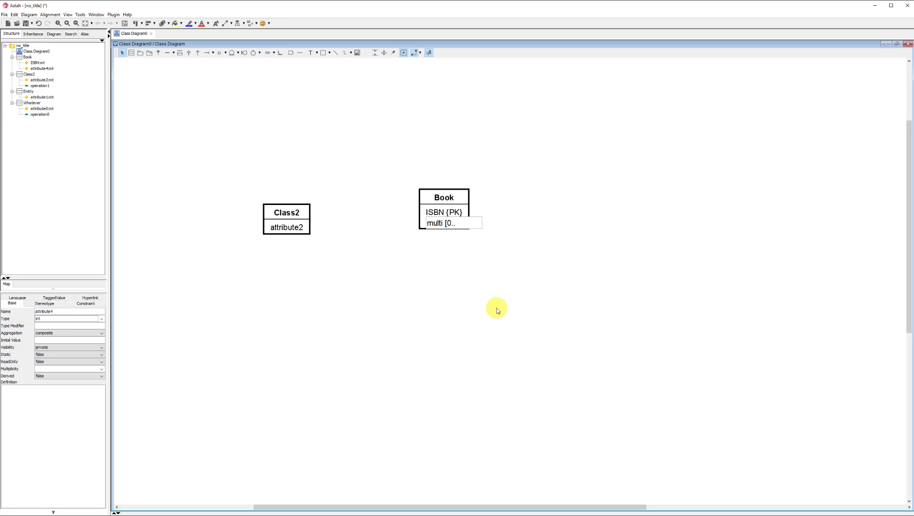
type("*]")
key("Return")
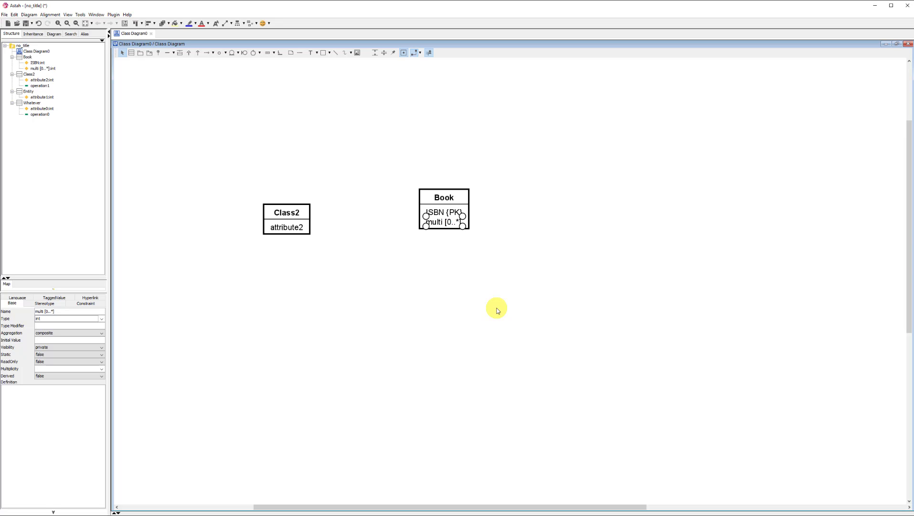
left_click(465, 278)
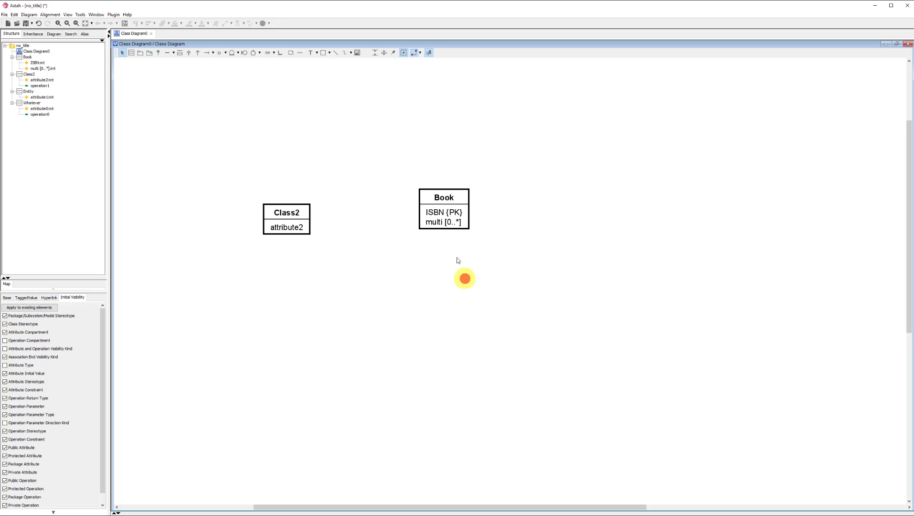
Step: Examine the full definitions of Book's multi and ISBN attributes, including how the {PK} constraint is written
double_click(449, 223)
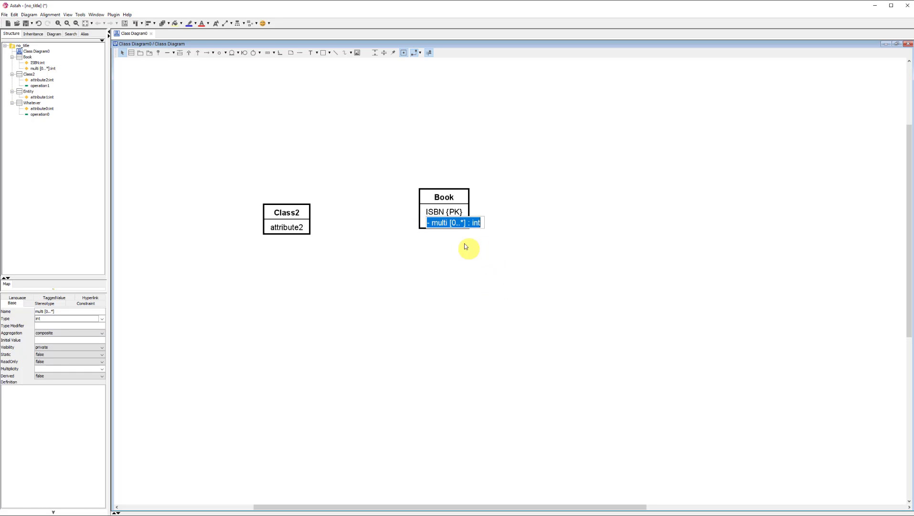
left_click(460, 217)
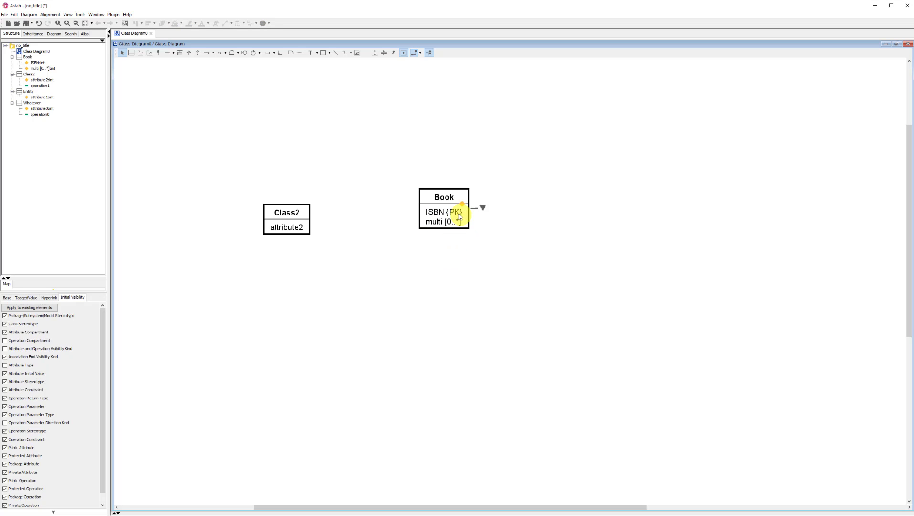
left_click(460, 215)
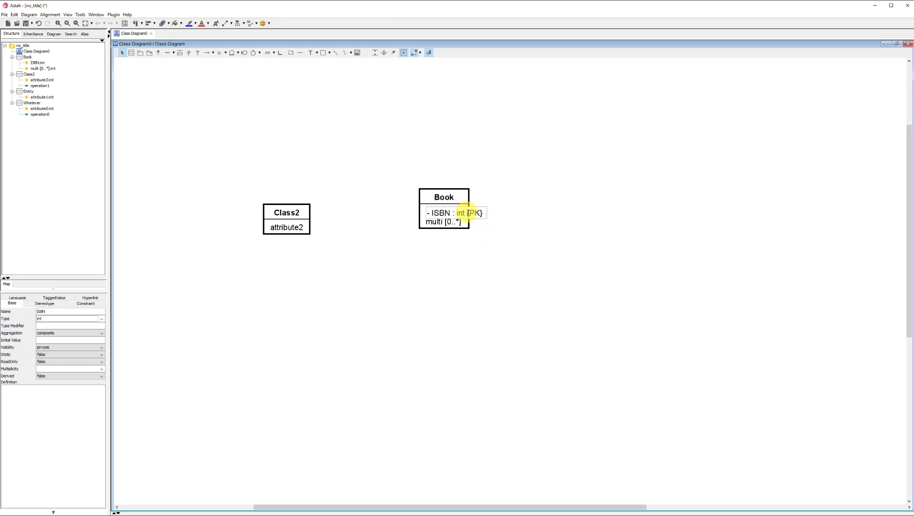
left_click_drag(468, 212, 483, 213)
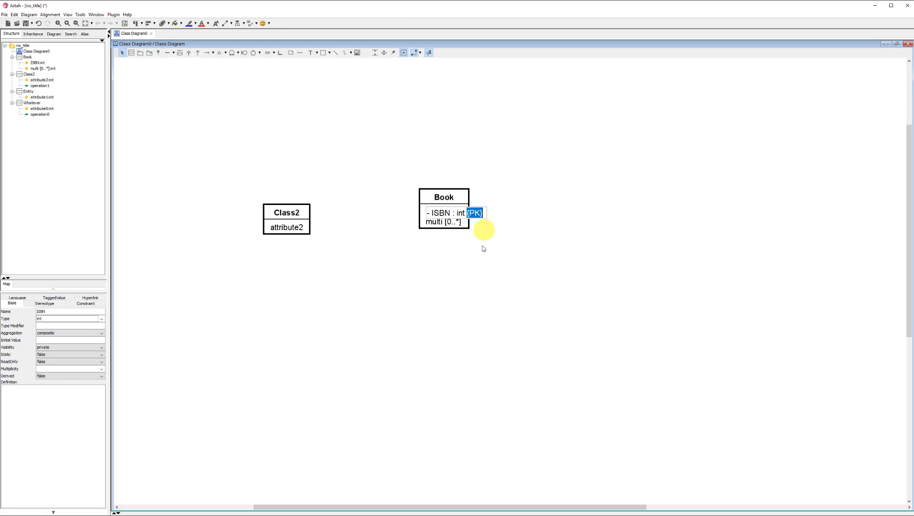
left_click(491, 283)
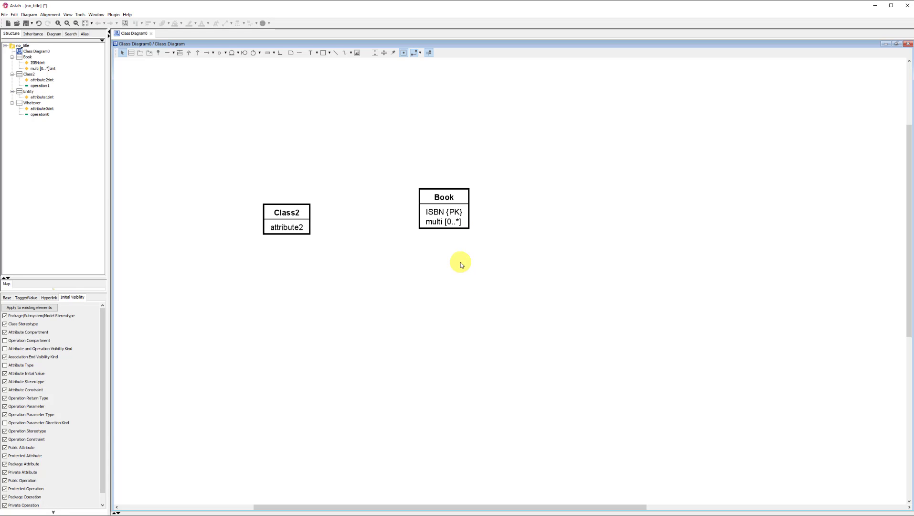
Step: Add a derived attribute named /derived below multi in the Book class
left_click(440, 222)
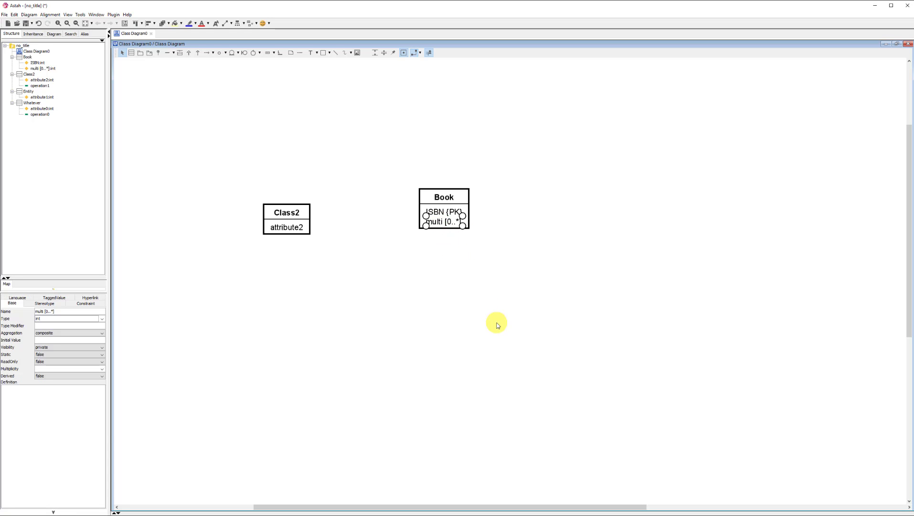
key("ctrl+f")
type("/derie")
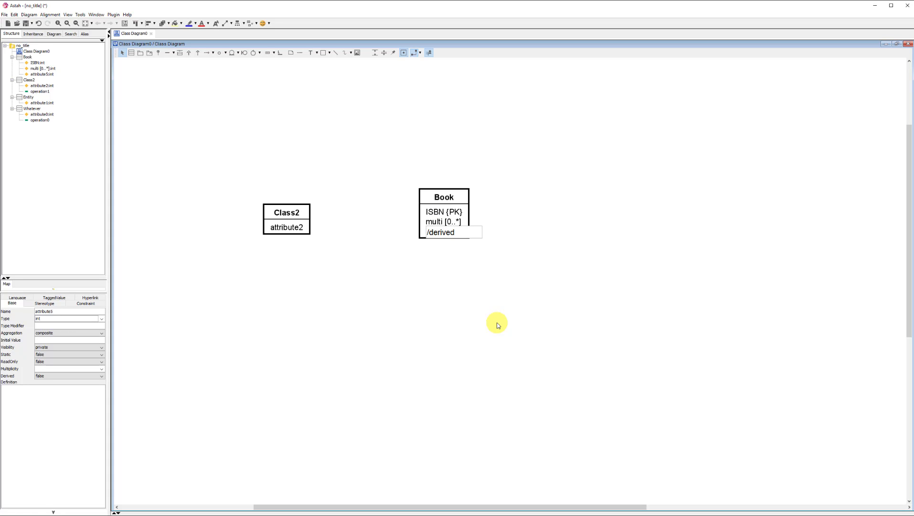
key("Return")
left_click(509, 313)
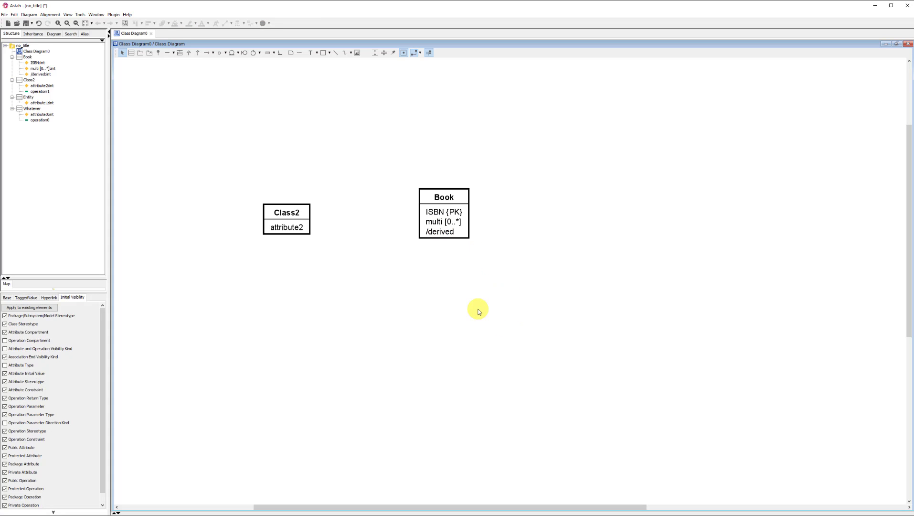
Step: Add a composite attribute named comp_attr below /derived in the Book class
left_click(450, 234)
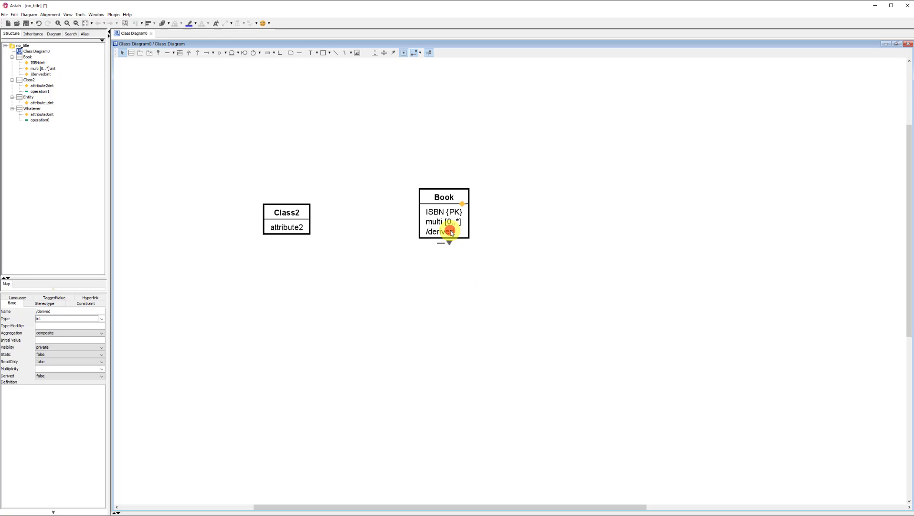
key("ctrl+f")
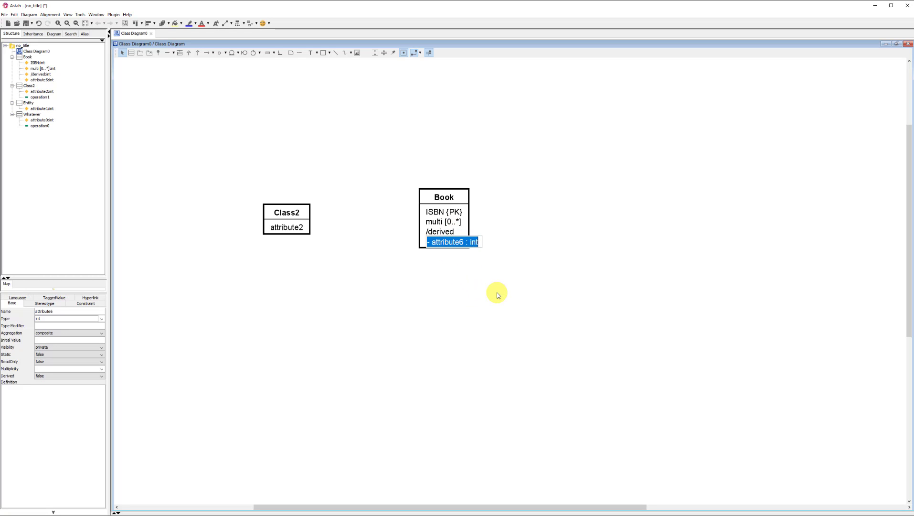
key("BackSpace")
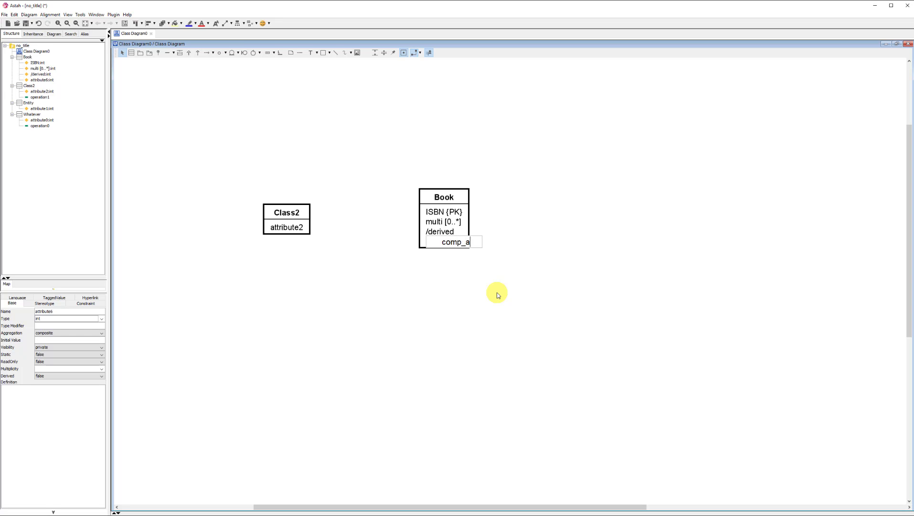
key("Return")
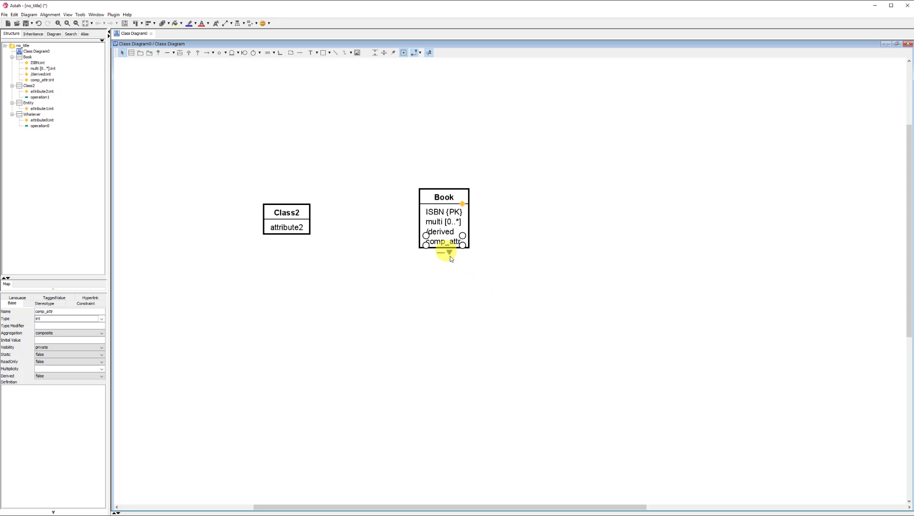
double_click(445, 244)
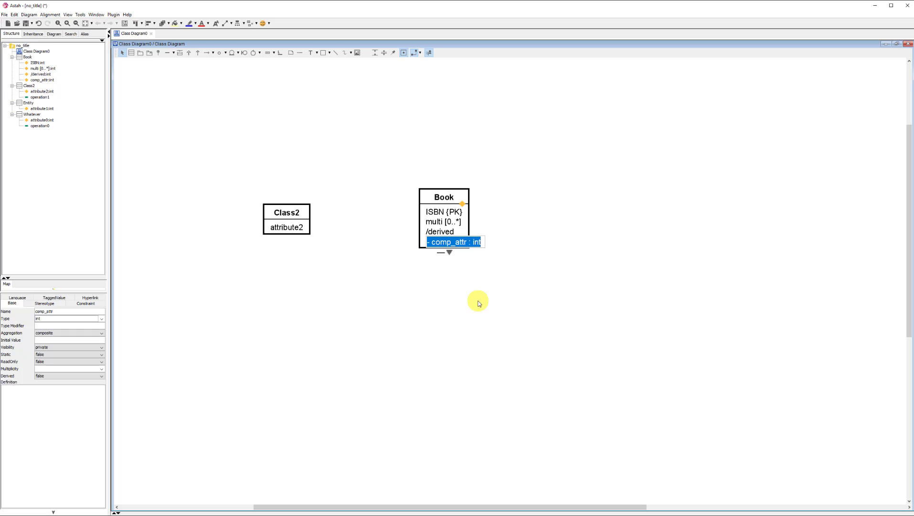
key("Escape")
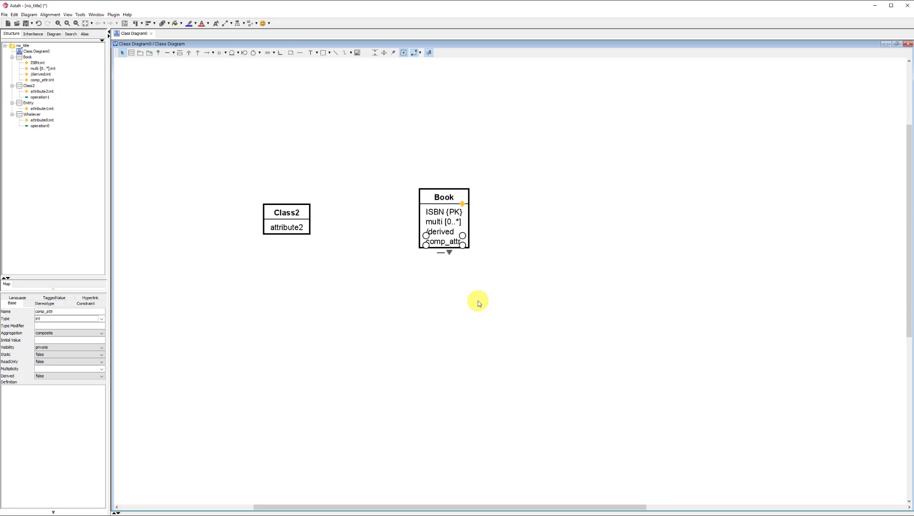
Step: Add a sub-attribute named _sub_attr below comp_attr in the Book class
key("ctrl+f")
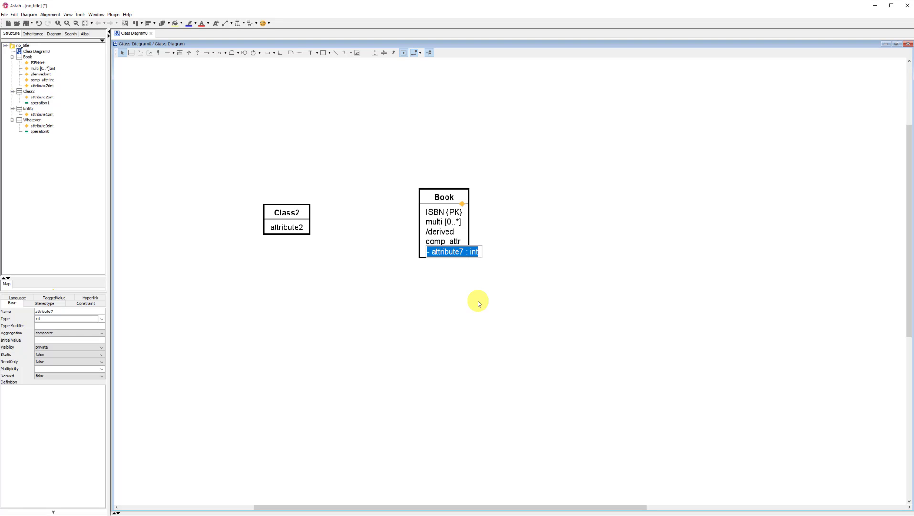
type("sub")
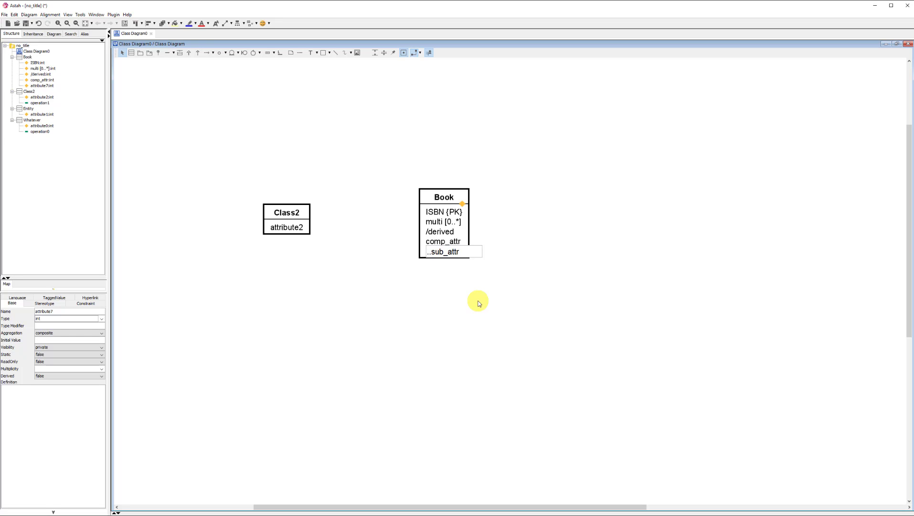
key("BackSpace")
key("BackSpace")
type("_")
key("BackSpace")
type("comp_attr.")
key("BackSpace")
key("shift+Home")
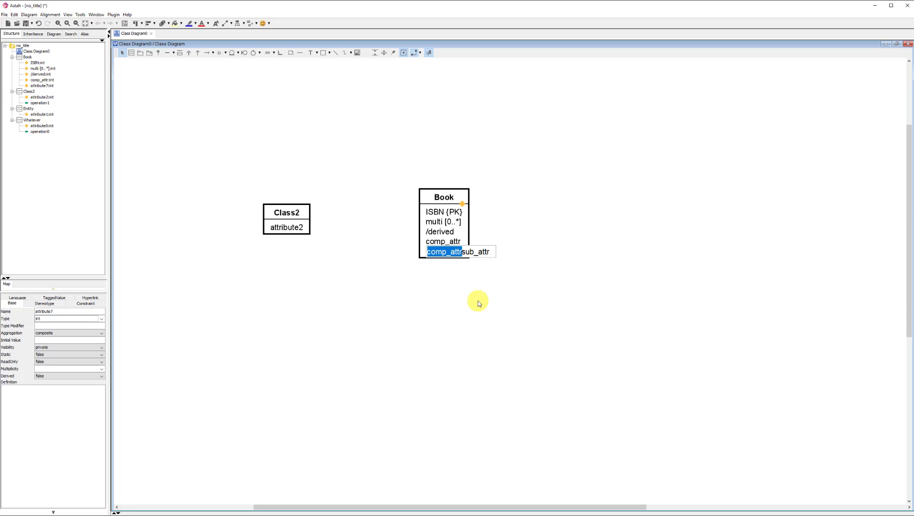
key("BackSpace")
type("_")
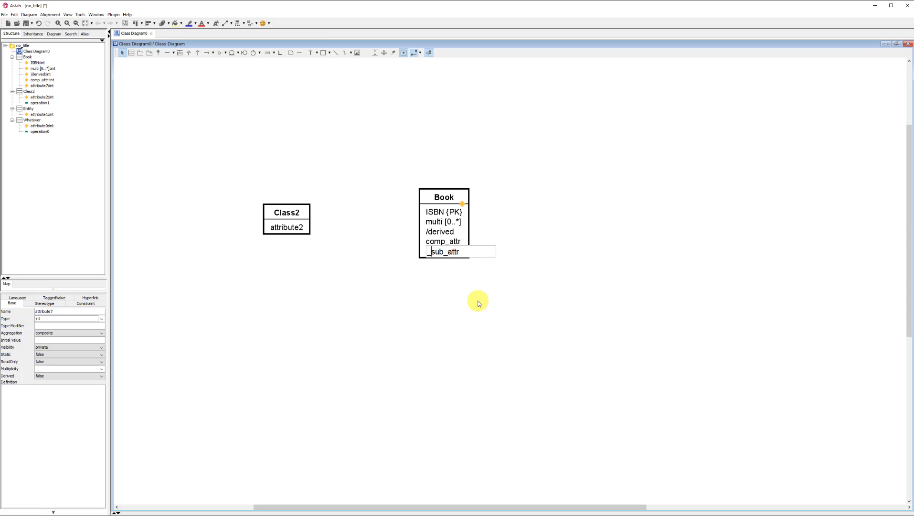
key("Return")
left_click(479, 303)
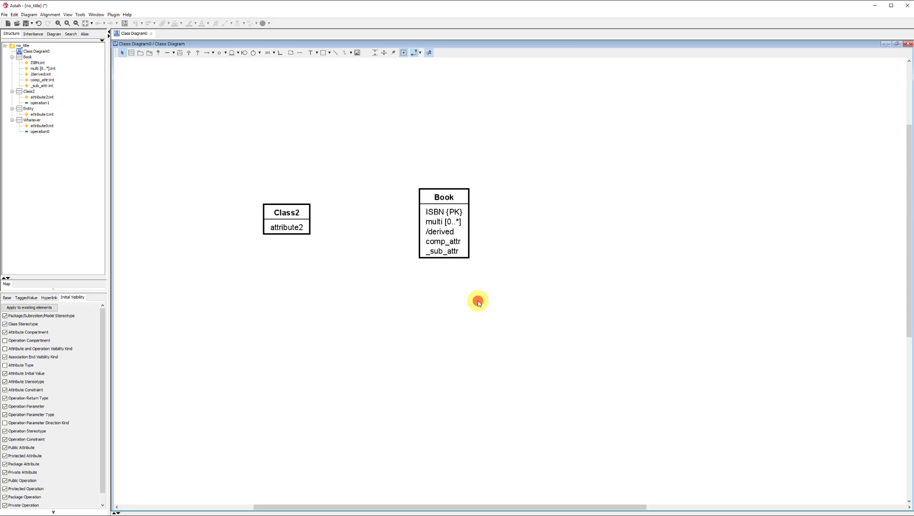
left_click_drag(490, 282, 404, 238)
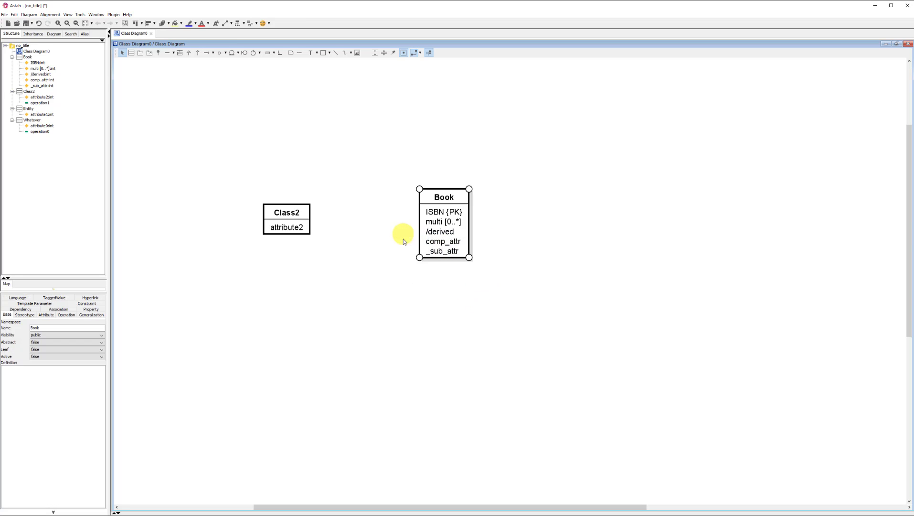
left_click(436, 343)
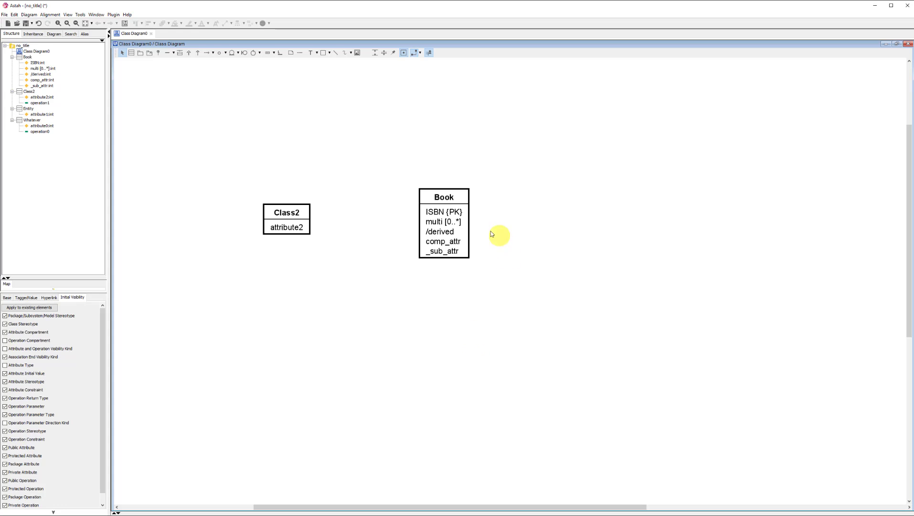
Step: Add two more default-named attributes below attribute2 in Class2 and shift the class slightly up and to the left
left_click(298, 229)
key("Return")
key("Return")
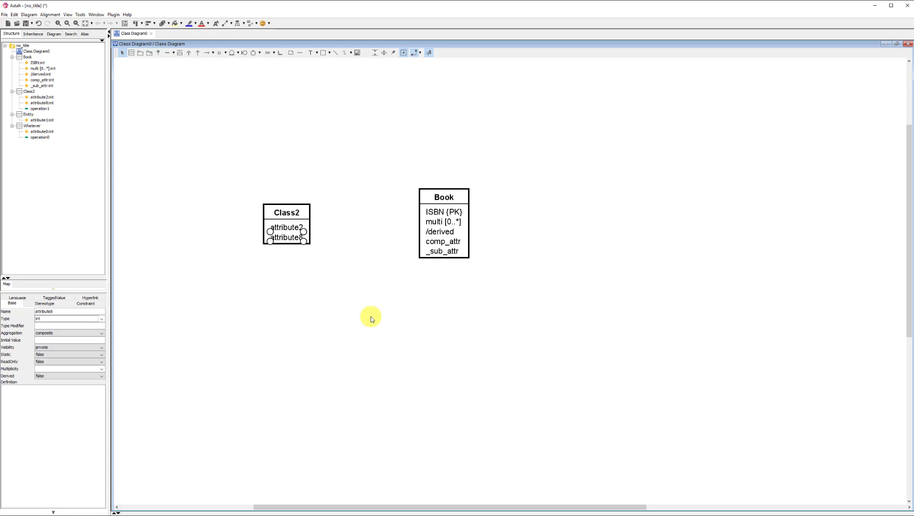
key("Return")
key("Return")
left_click(302, 226)
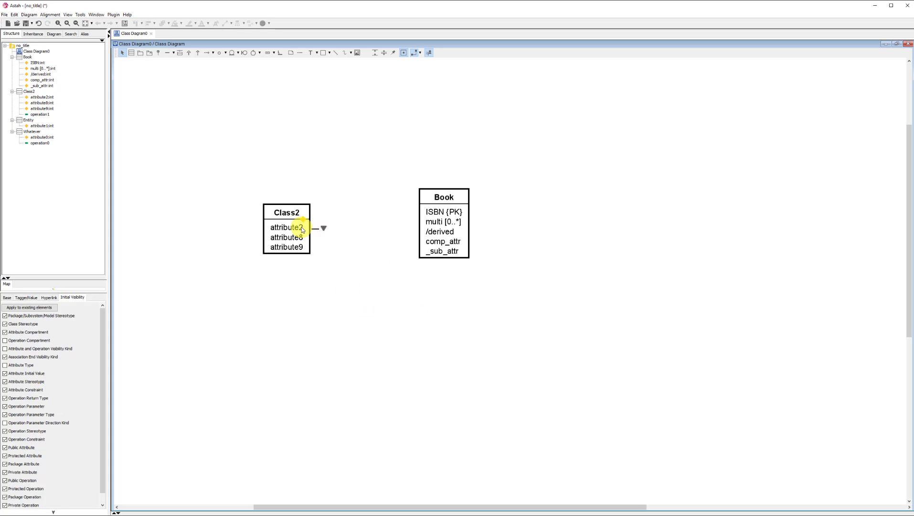
left_click_drag(297, 217, 291, 206)
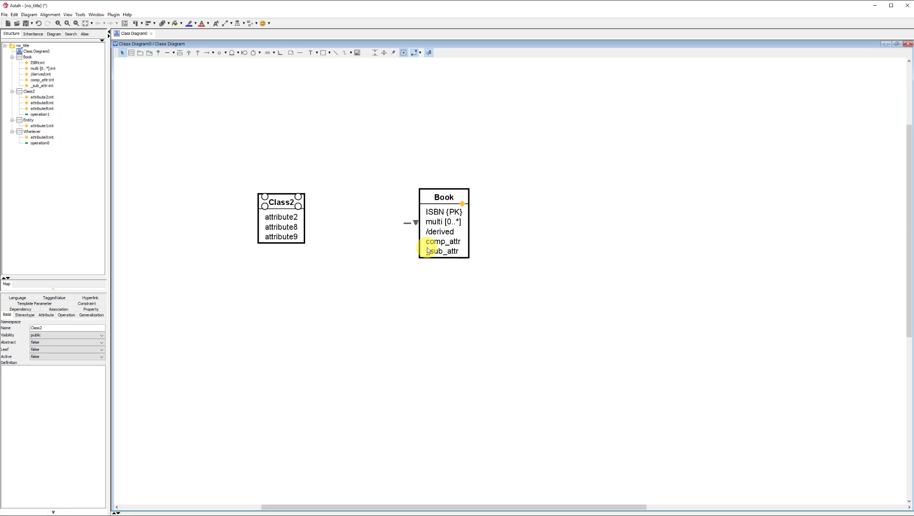
left_click(367, 303)
Step: Change the constraint of Book's ISBN attribute to {PPK}
left_click(462, 213)
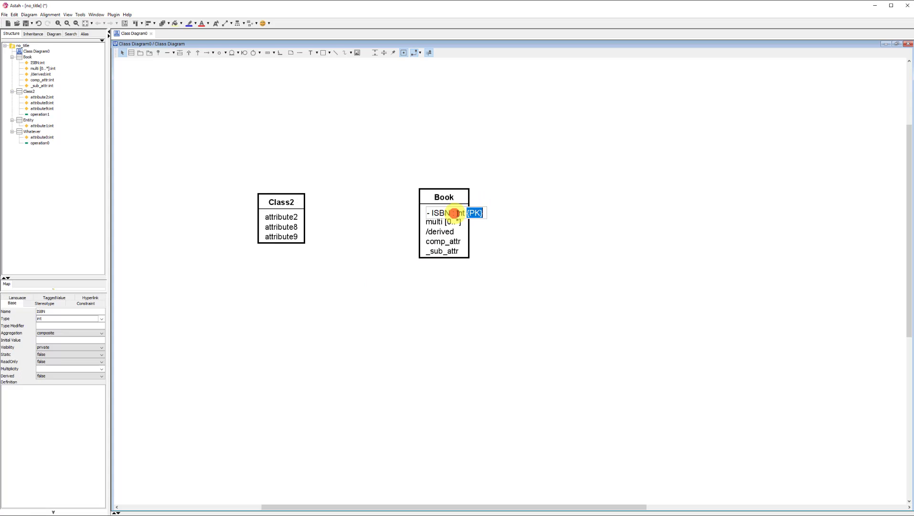
left_click(474, 212)
type("P")
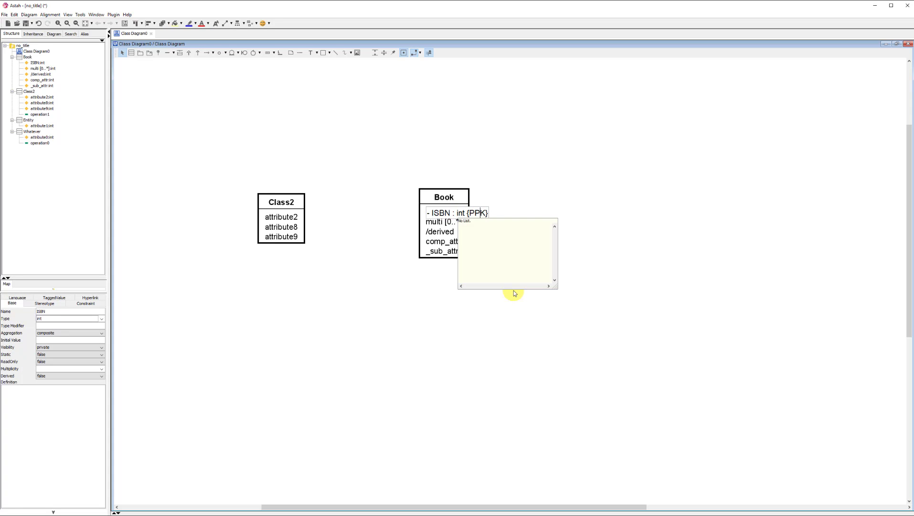
key("Escape")
key("Return")
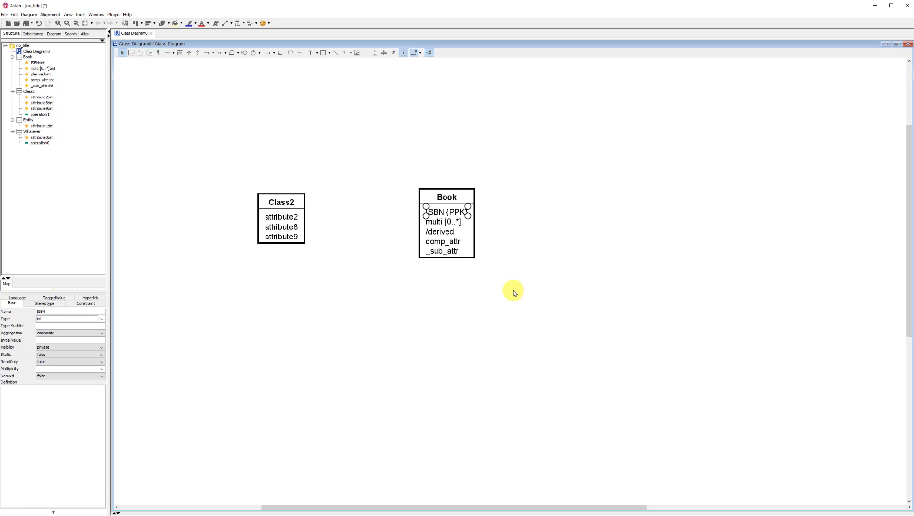
left_click(462, 240)
left_click(526, 283)
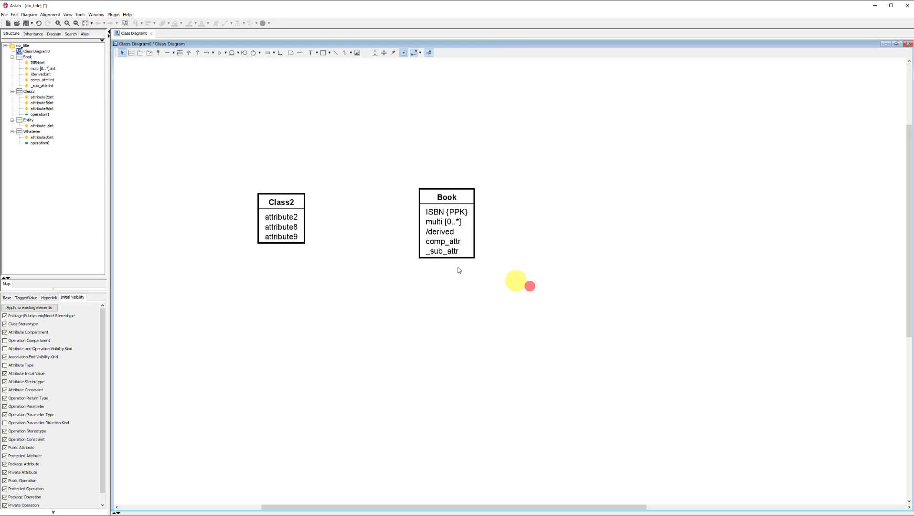
Step: Set the constraint of Book's ISBN attribute back to {PK}
double_click(469, 211)
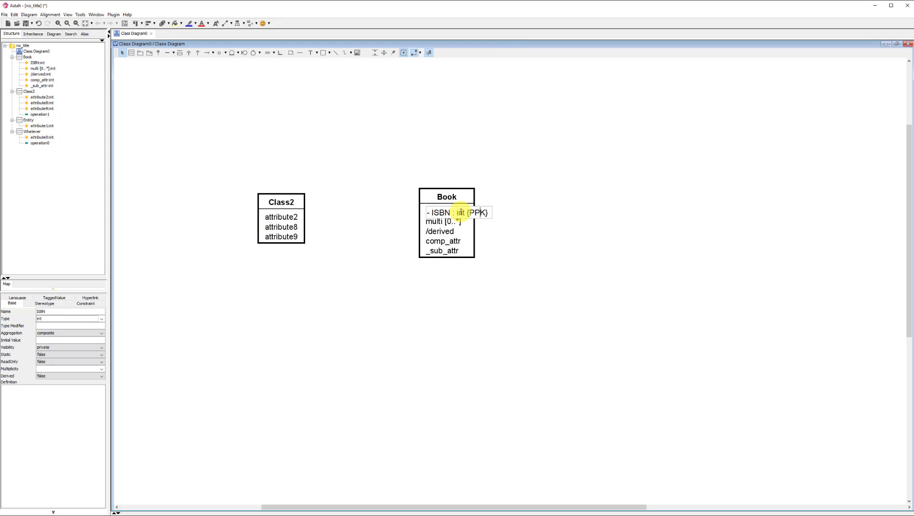
key("BackSpace")
left_click(439, 357)
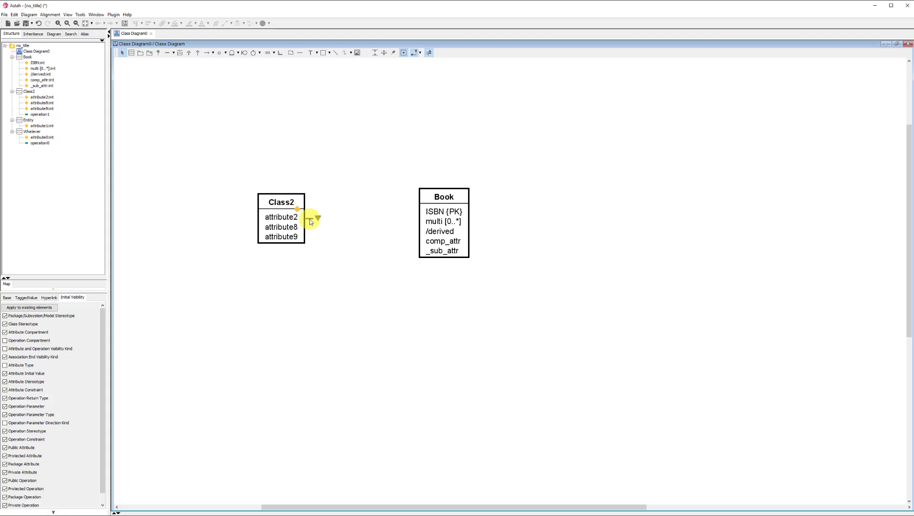
Step: Draw an association from Class2 to Book and straighten it into a single horizontal line
left_click(318, 218)
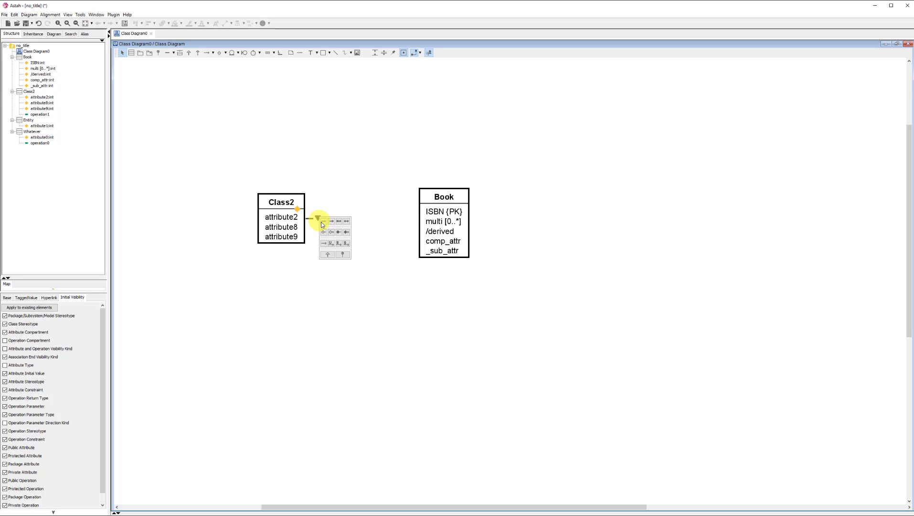
left_click(167, 54)
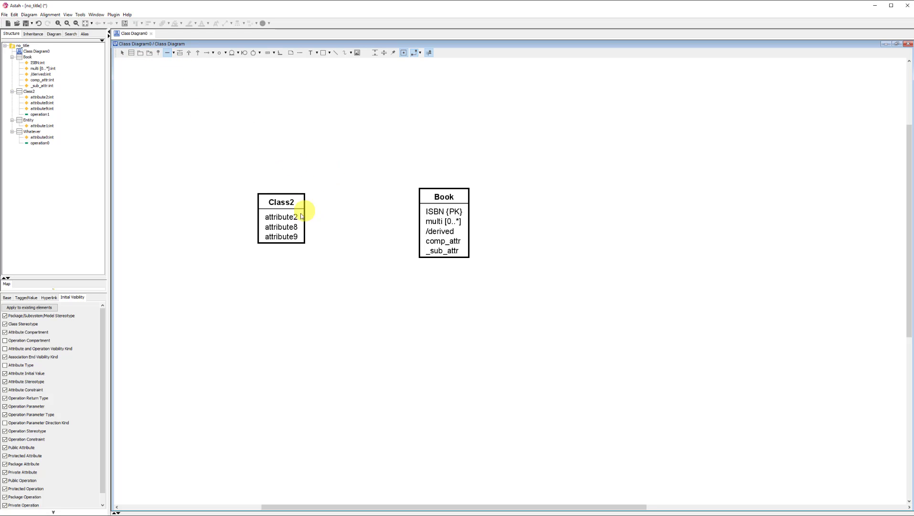
left_click_drag(286, 202, 436, 203)
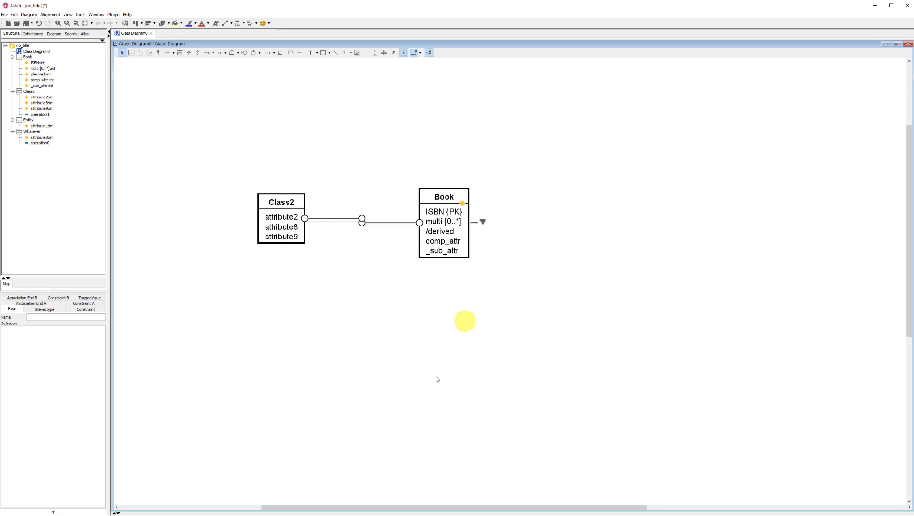
left_click_drag(378, 222, 379, 218)
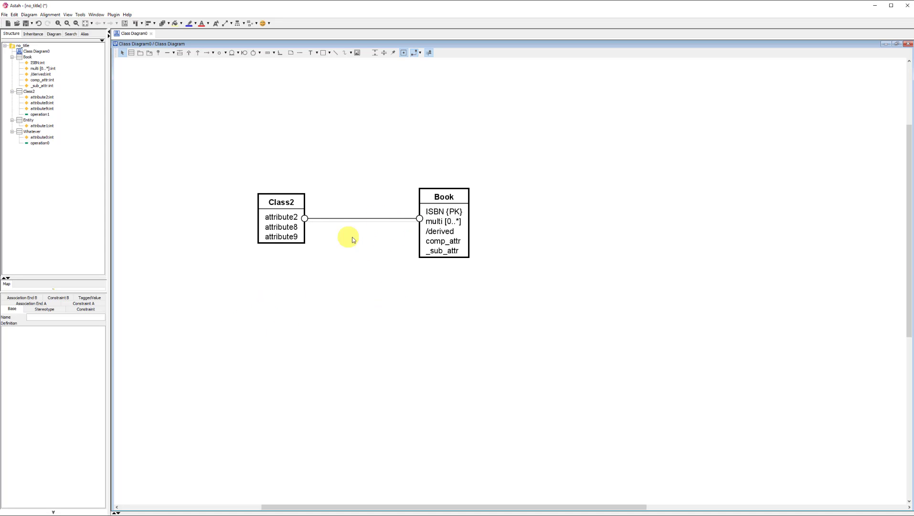
left_click(263, 336)
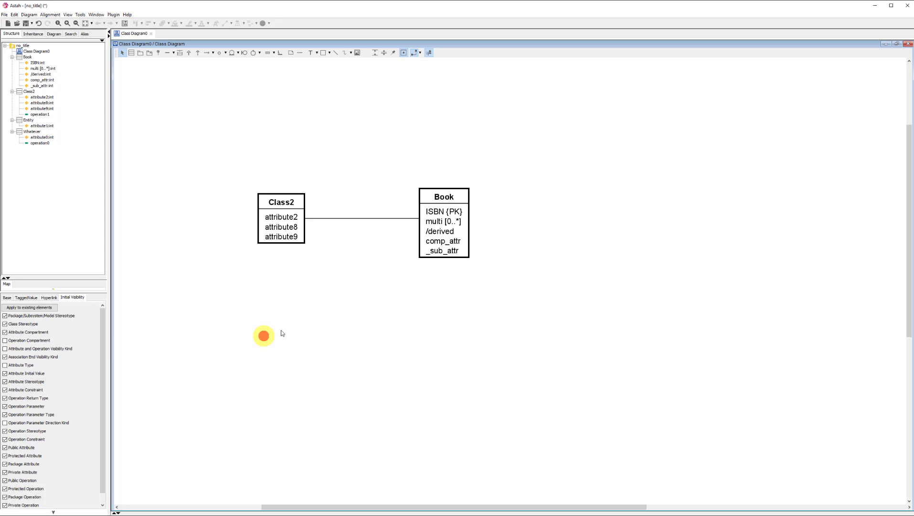
Step: Name the association between Class2 and Book reads
left_click(343, 219)
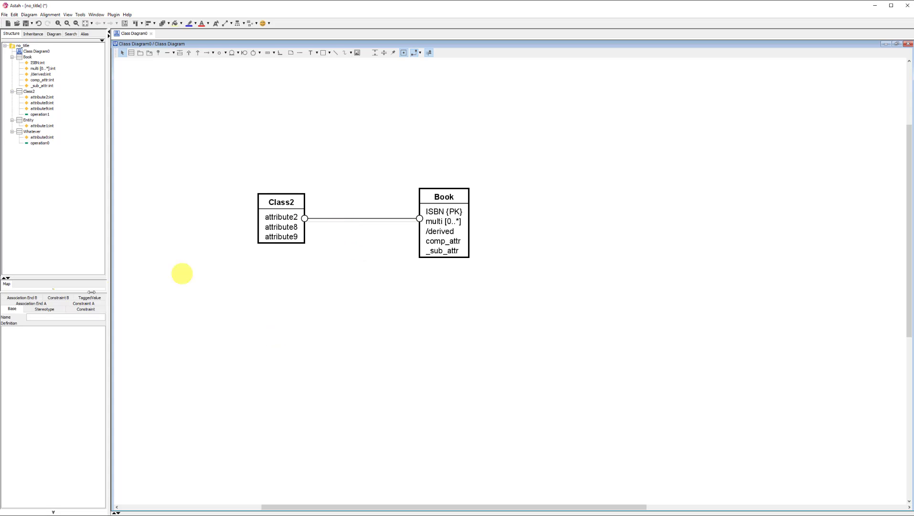
left_click(35, 316)
key("Return")
left_click(242, 354)
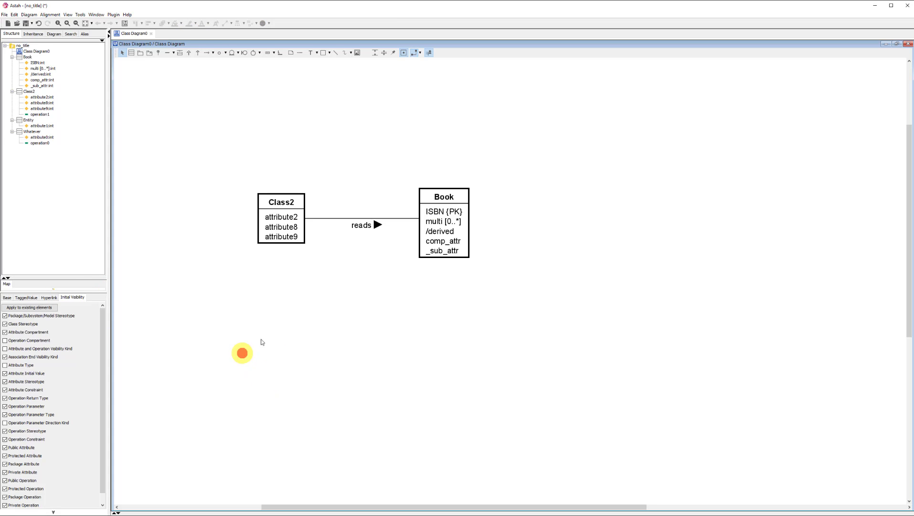
left_click(365, 221)
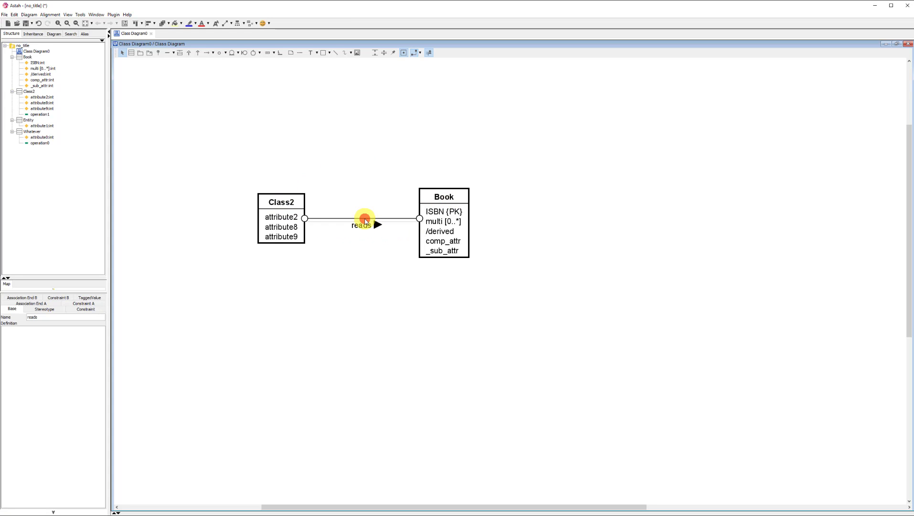
right_click(365, 220)
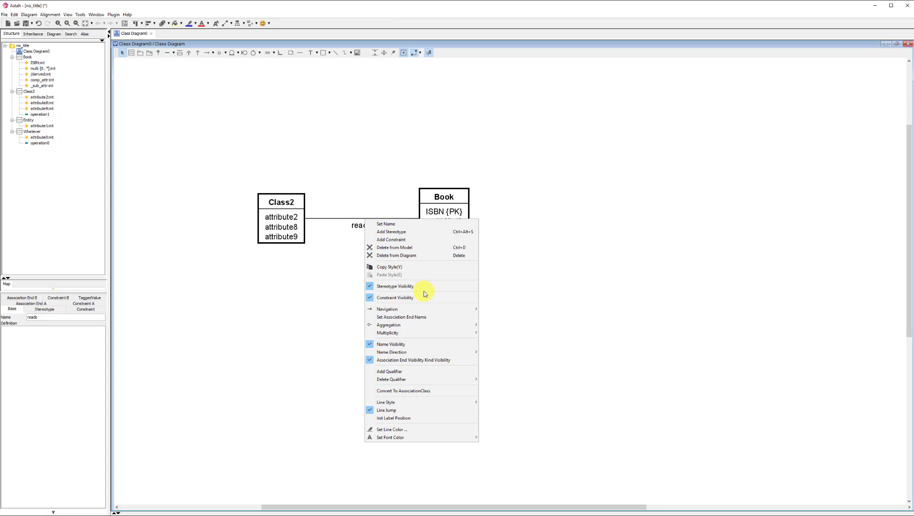
mouse_move(436, 328)
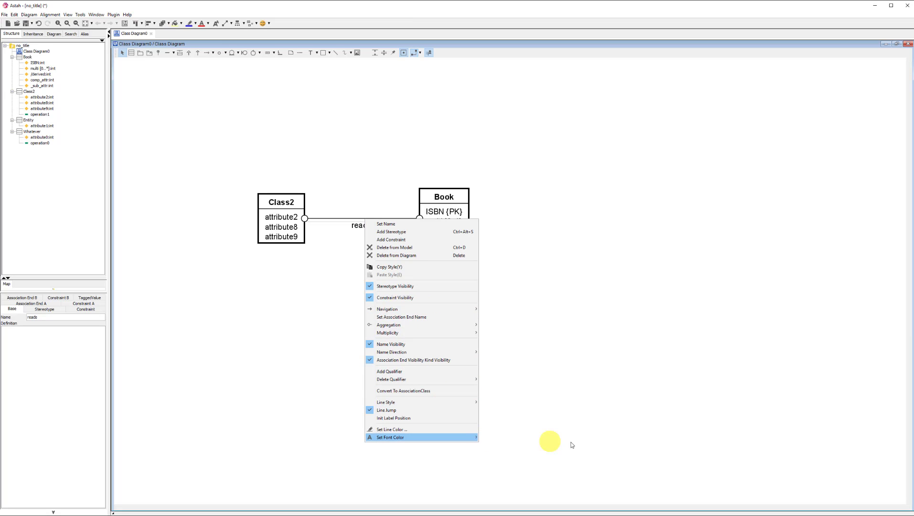
key("Escape")
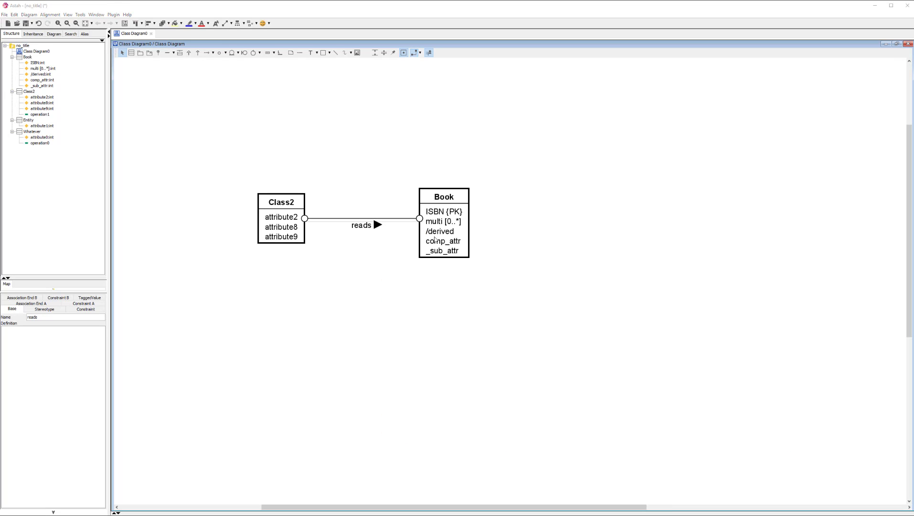
Step: Reverse the name direction of the reads association so its arrow points to Class2
right_click(390, 217)
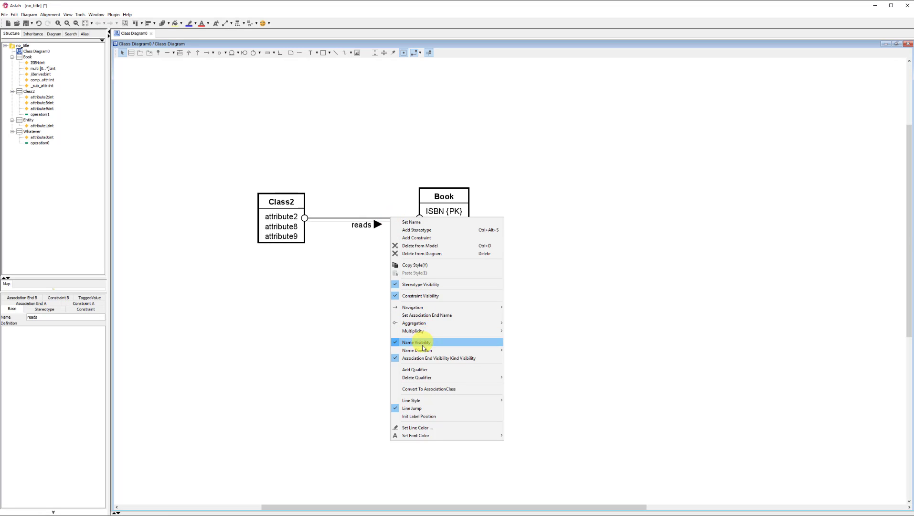
mouse_move(493, 350)
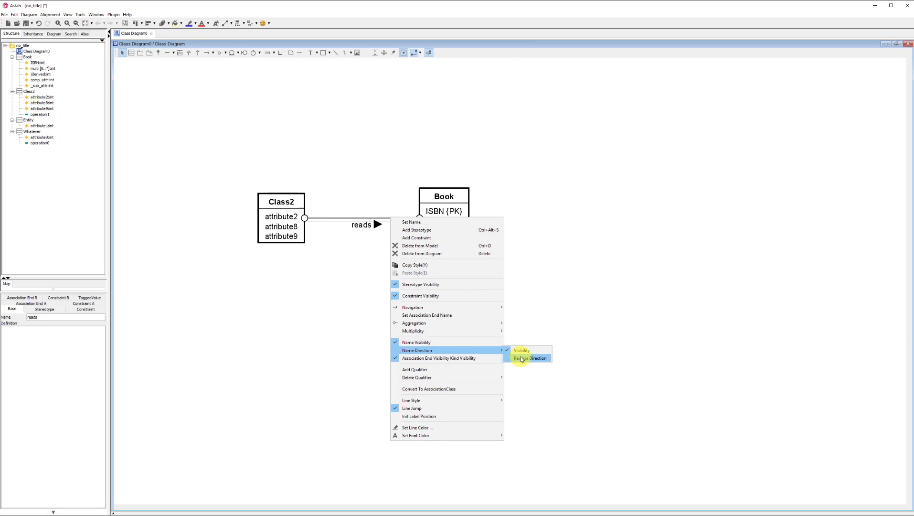
left_click(523, 358)
Step: Reverse the name direction of the reads association again so its arrow points back to Book
right_click(382, 221)
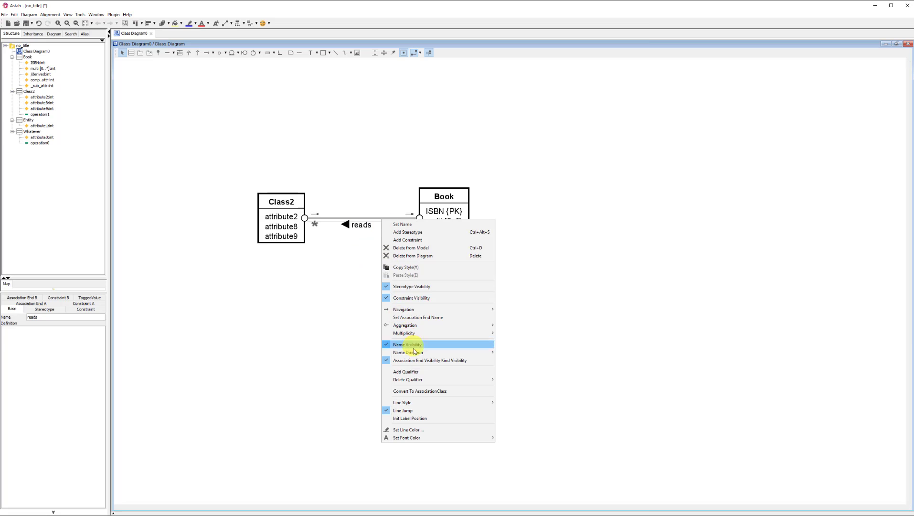
mouse_move(434, 352)
left_click(522, 360)
left_click(438, 387)
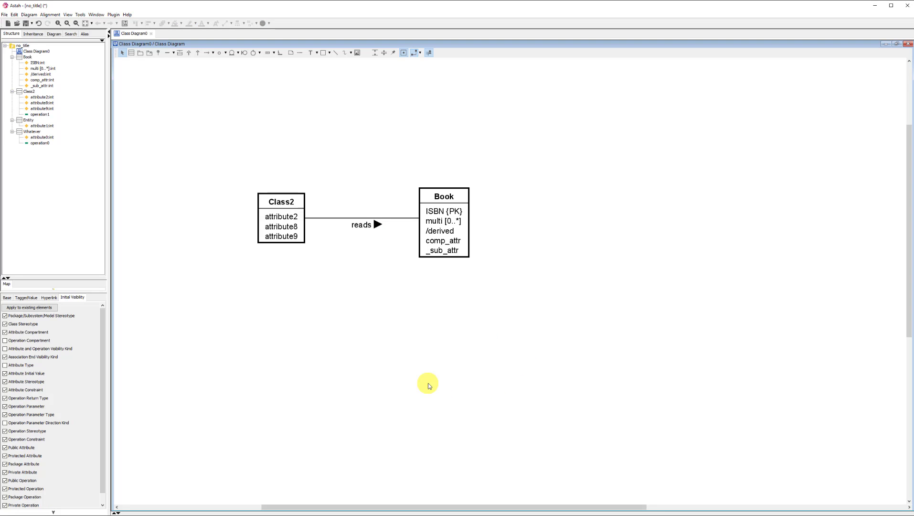
Step: Set the multiplicity to 0..* at both the Class2 and Book ends of the reads association
mouse_move(314, 220)
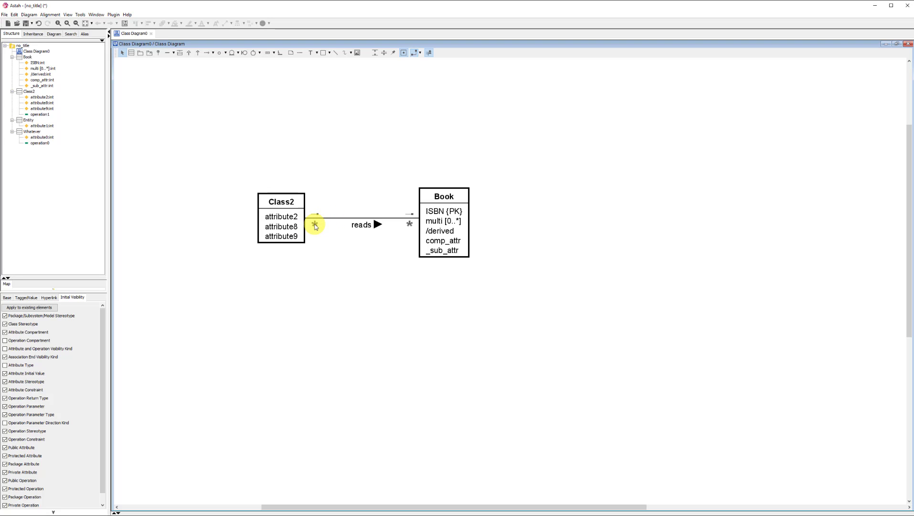
left_click(315, 224)
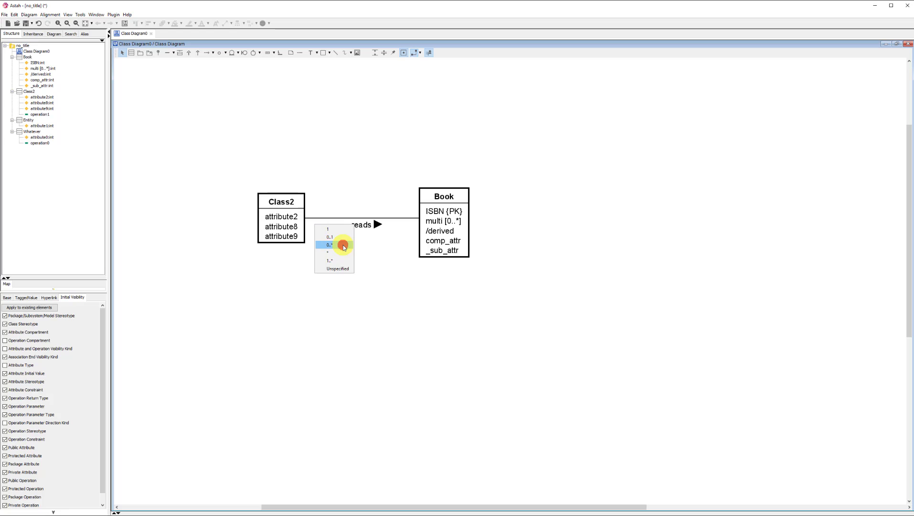
left_click(343, 245)
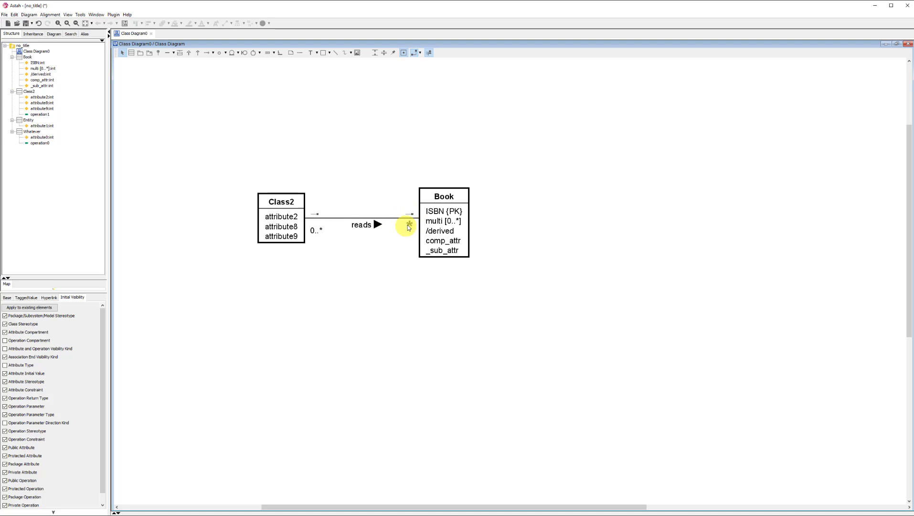
left_click(409, 224)
left_click(422, 249)
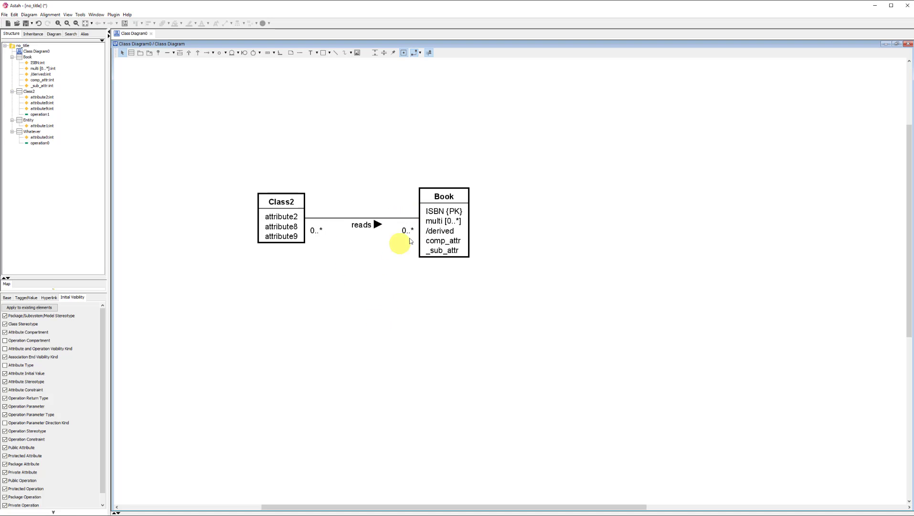
Step: Reposition the Book class farther from Class2, roughly level with it
mouse_move(404, 222)
left_click_drag(443, 199, 634, 215)
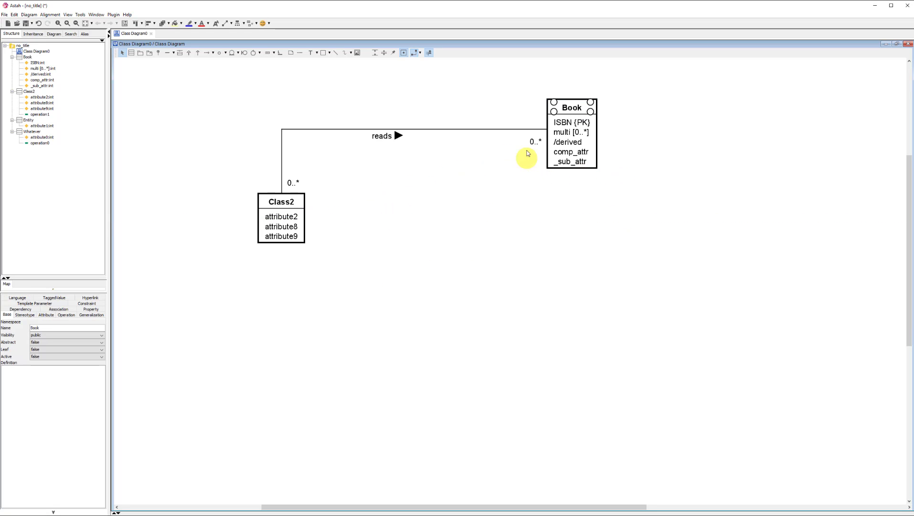
left_click_drag(576, 107, 498, 202)
left_click(354, 312)
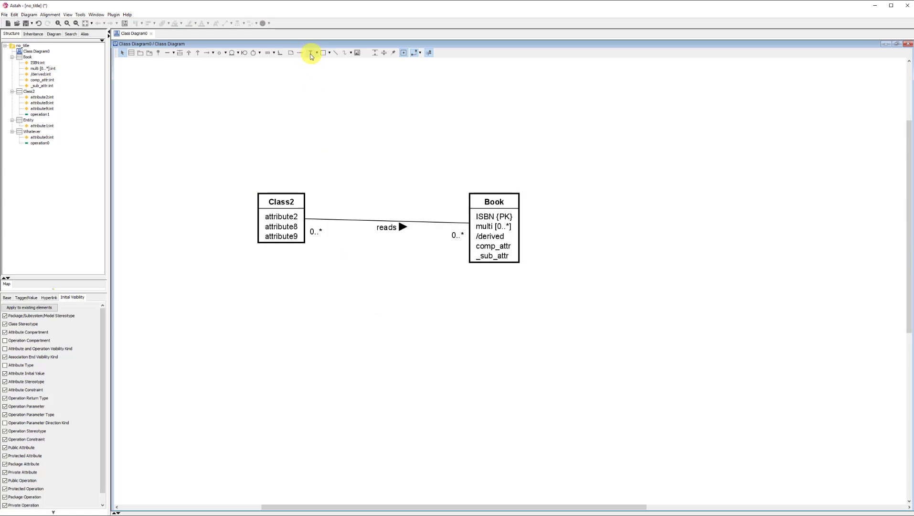
Step: Place a free text label 0..* next to the association at the Class2 end and move Class2 to test whether it follows
left_click(310, 53)
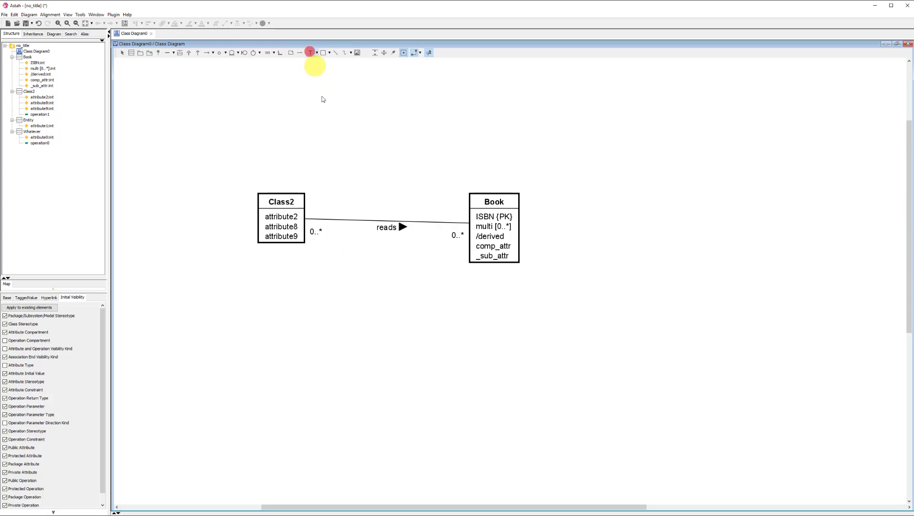
left_click(304, 145)
type("0..*")
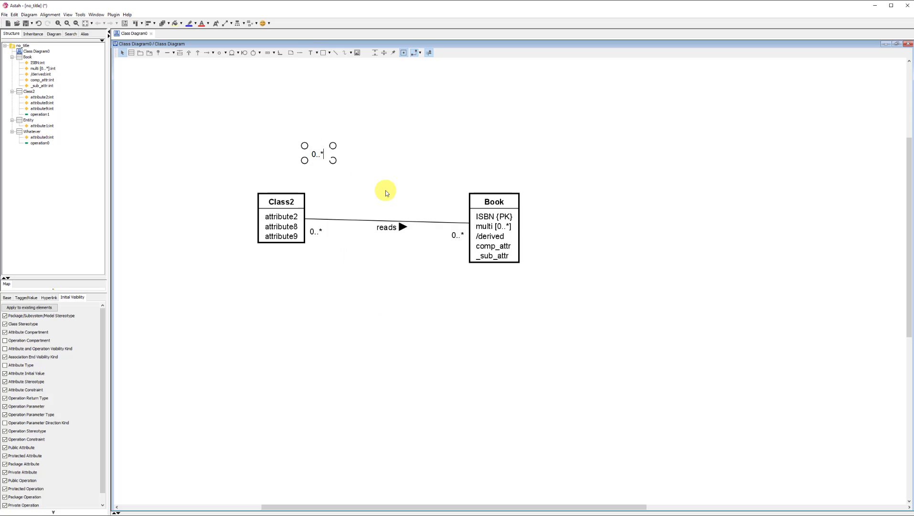
left_click(386, 190)
left_click_drag(316, 155, 320, 216)
left_click_drag(278, 196, 312, 173)
left_click_drag(255, 219, 288, 220)
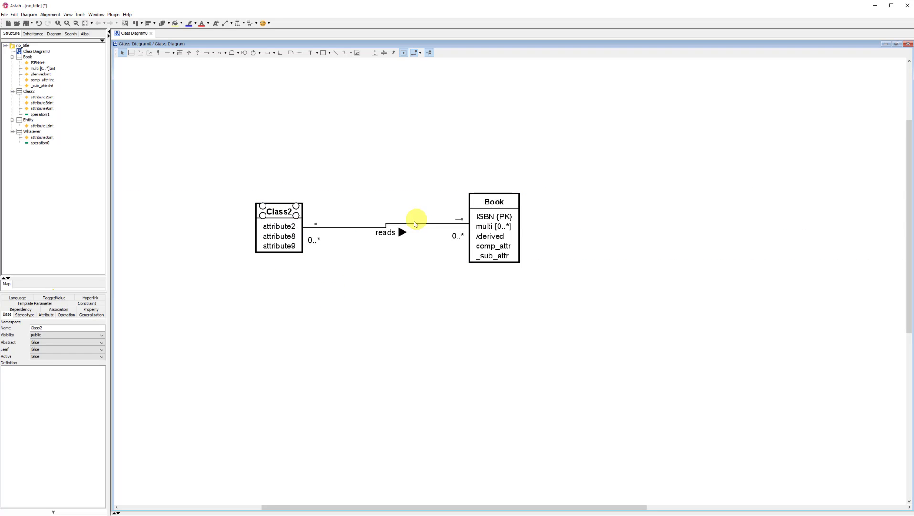
Step: Shift Book slightly towards Class2 and straighten the reads association line between them
left_click(493, 201)
left_click_drag(494, 201, 487, 201)
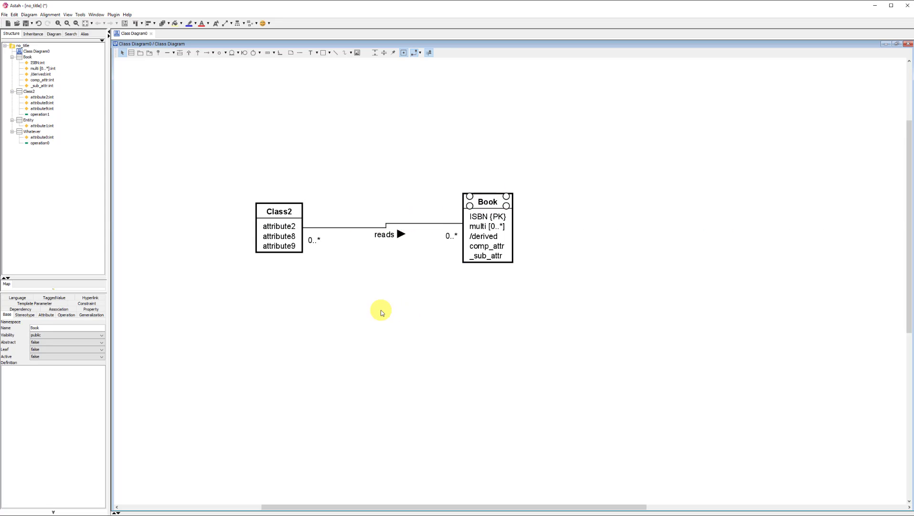
left_click_drag(369, 230, 371, 224)
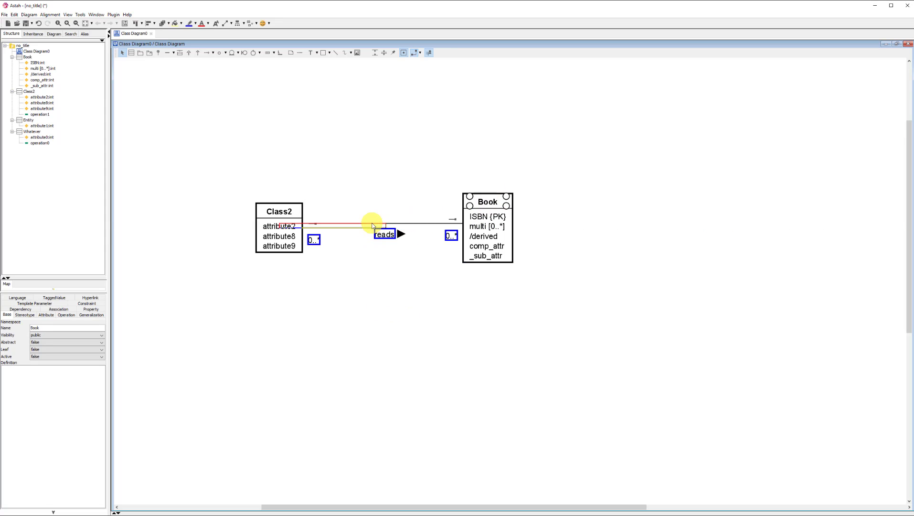
left_click(377, 313)
left_click(368, 229)
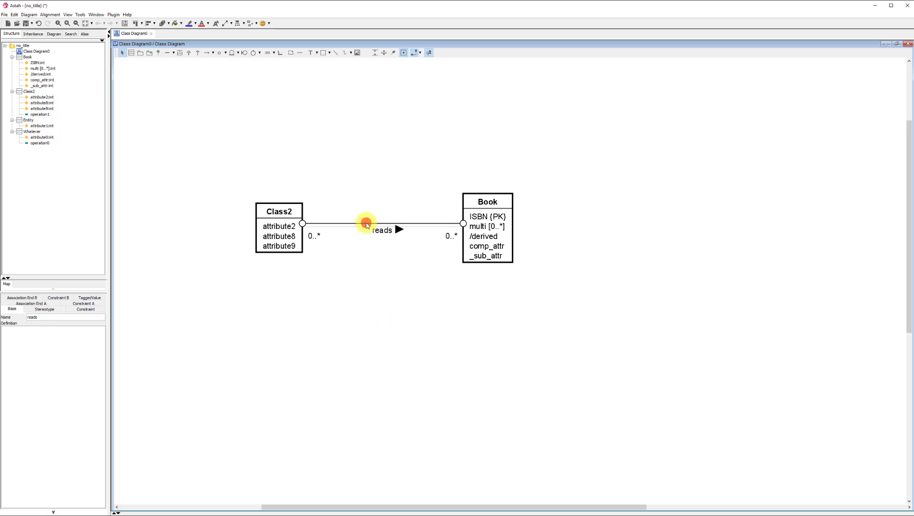
Step: Set the default line style to Line (Right Angle) and move Class2 up, above the level of Book
left_click(421, 54)
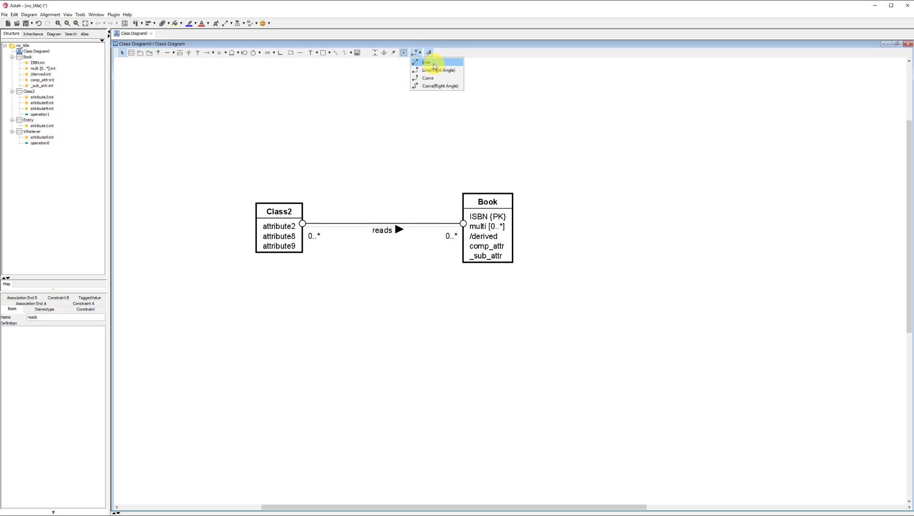
left_click(431, 70)
left_click_drag(289, 217, 335, 136)
Step: Set the default line style to Line and shift Class2 farther away from Book
left_click(422, 55)
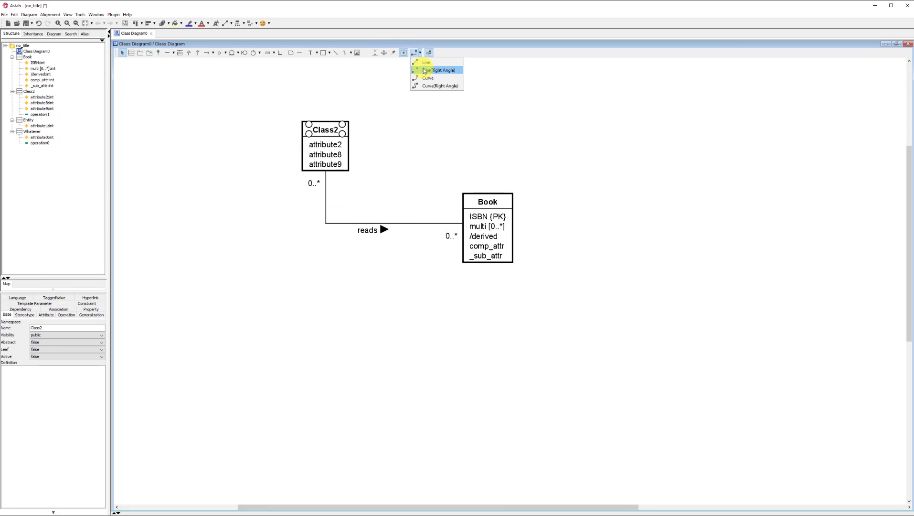
left_click(423, 64)
left_click(328, 132)
left_click_drag(296, 148, 289, 150)
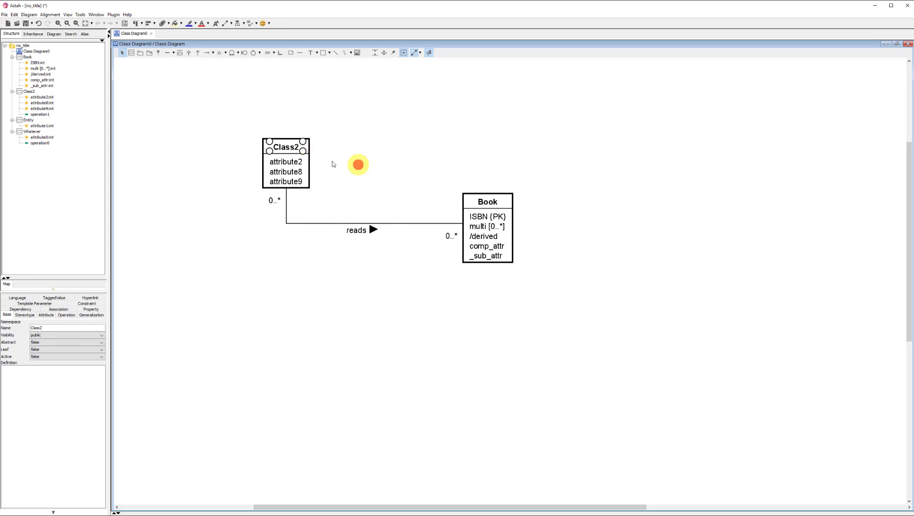
Step: Draw a second, diagonal association from Class2 to Book and delete it
left_click(356, 164)
left_click_drag(315, 164, 474, 210)
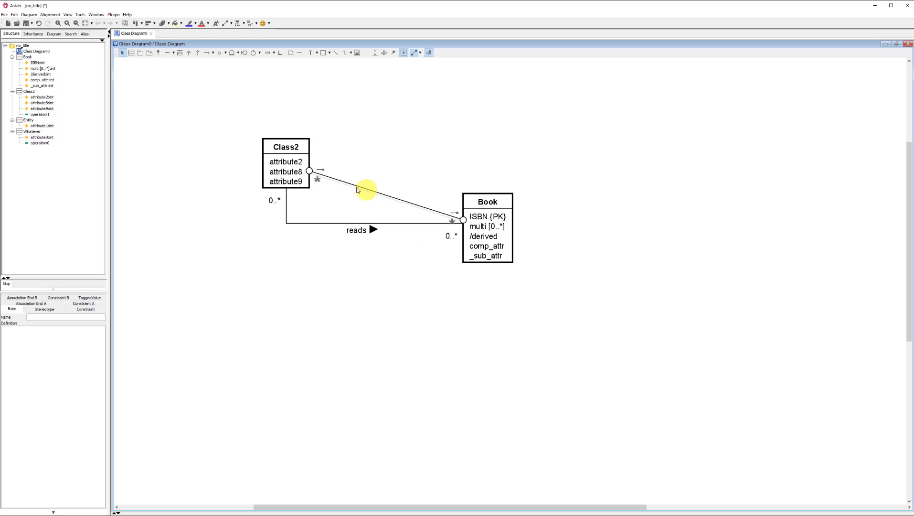
key("Delete")
Step: Move Class2 down level with Book so the reads association runs straight
left_click_drag(281, 149, 288, 232)
left_click(378, 327)
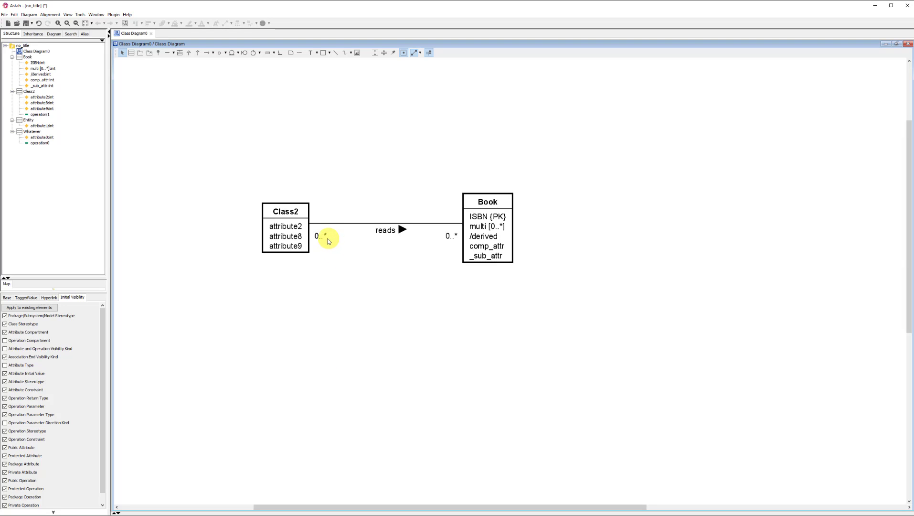
Step: Set the multiplicity at the Class2 end of the reads association to whatever
left_click(325, 238)
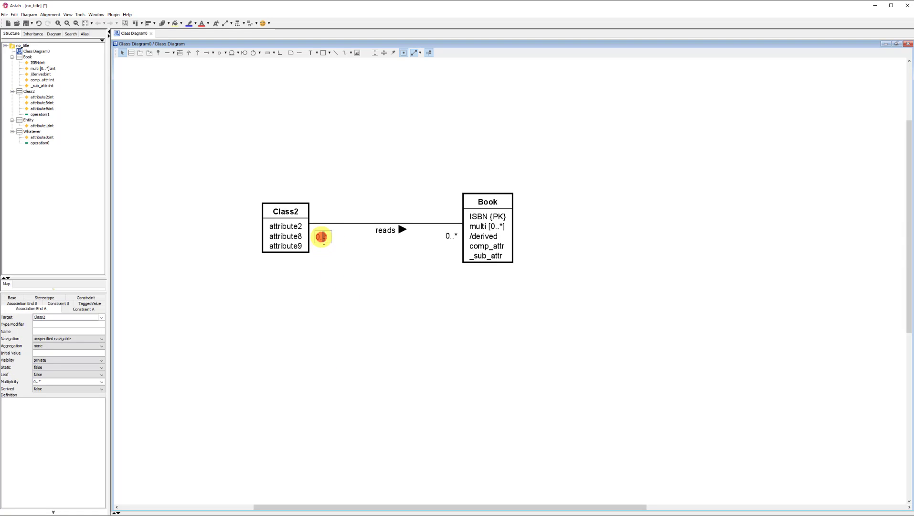
left_click(323, 239)
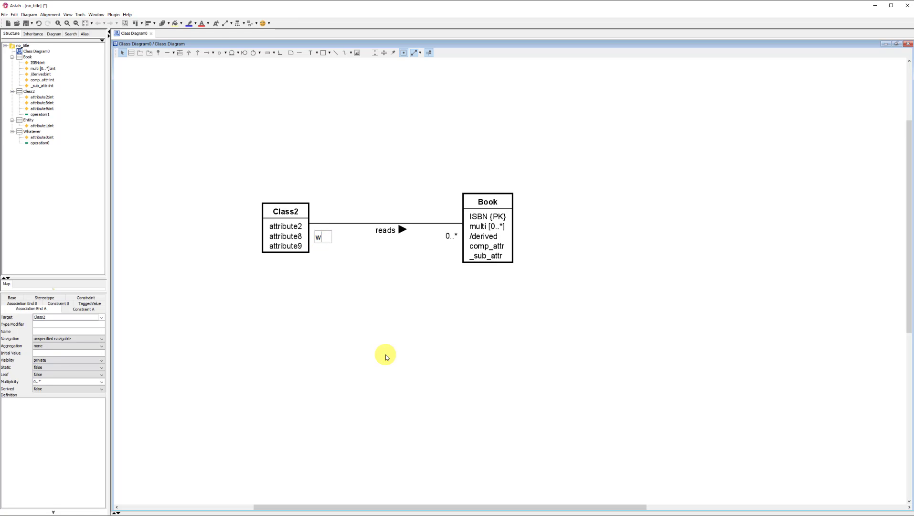
type("whatever")
left_click(377, 331)
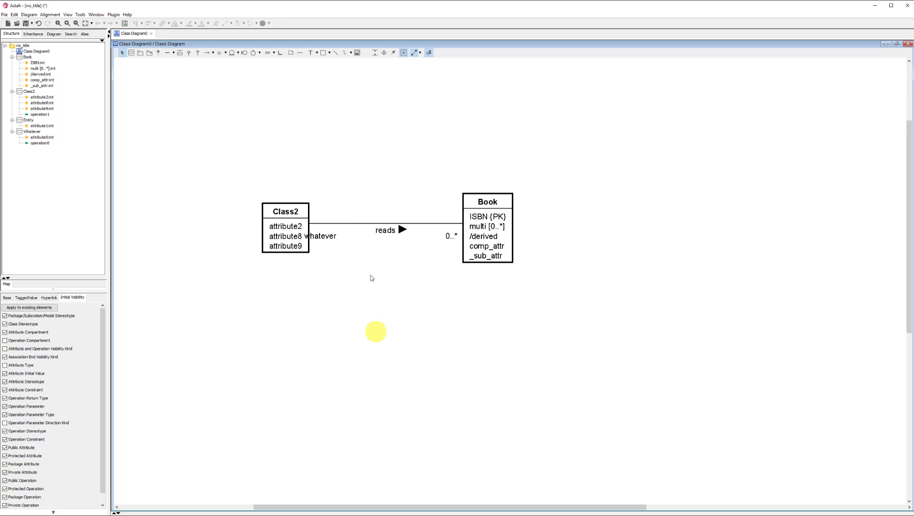
Step: Set the multiplicity at the Class2 end of the reads association to 0..1
left_click(335, 237)
left_click(328, 242)
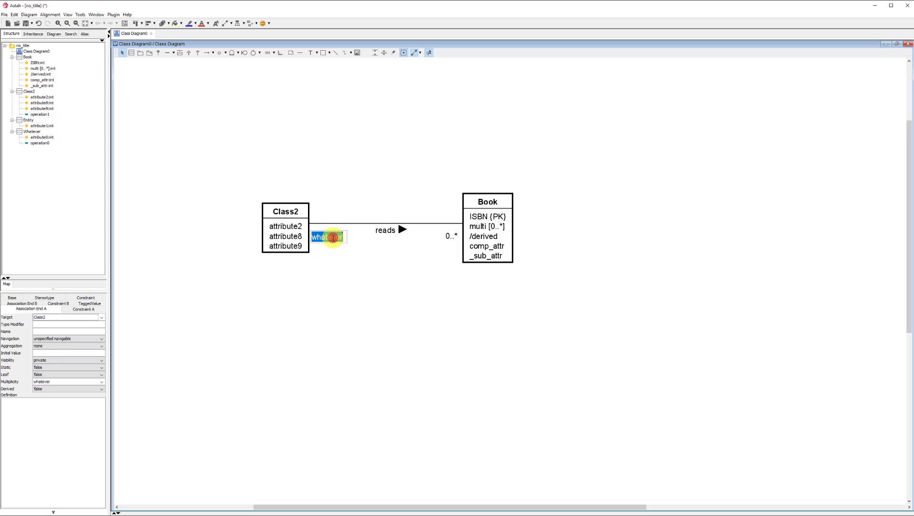
left_click(344, 291)
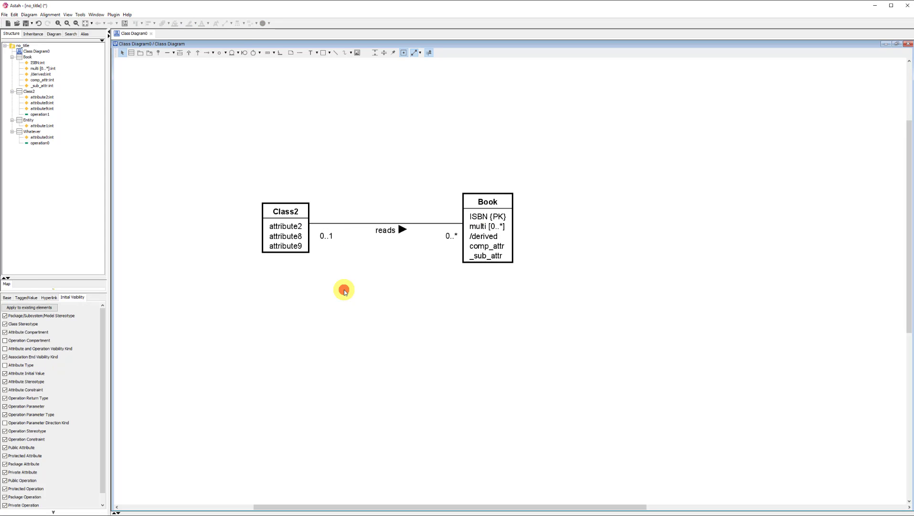
Step: Move Class2 up and away from Book, and return it to its place level with Book
left_click_drag(292, 212, 253, 134)
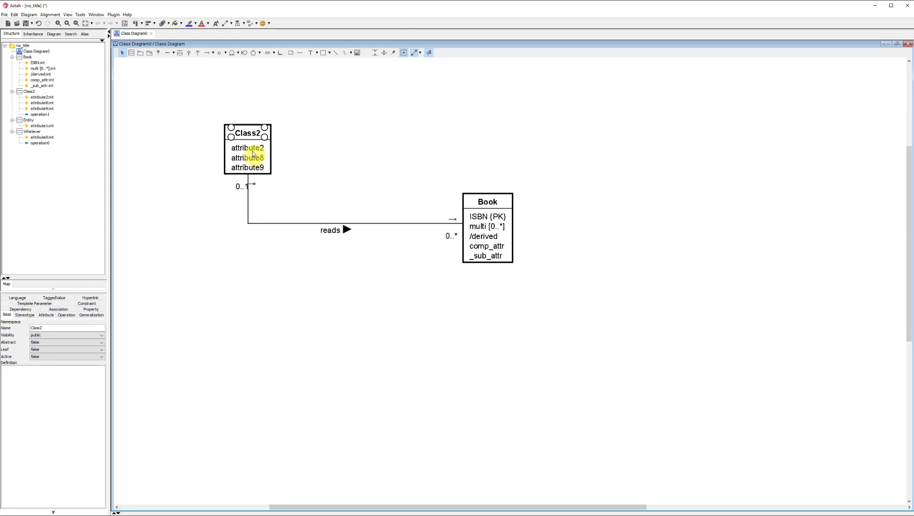
key("ctrl+z")
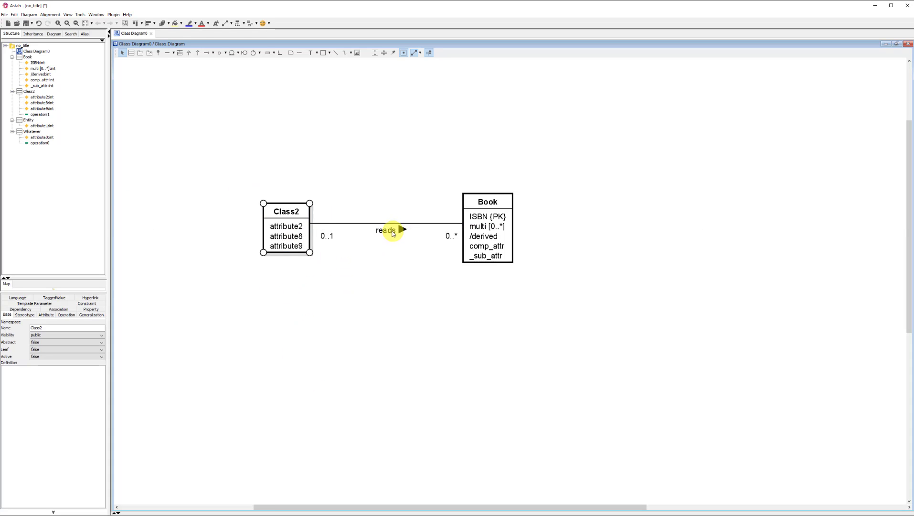
Step: Move the reads label off its line, move Class2 above Book, and set the label beside the vertical segment
left_click_drag(388, 229, 351, 209)
left_click_drag(295, 212, 292, 101)
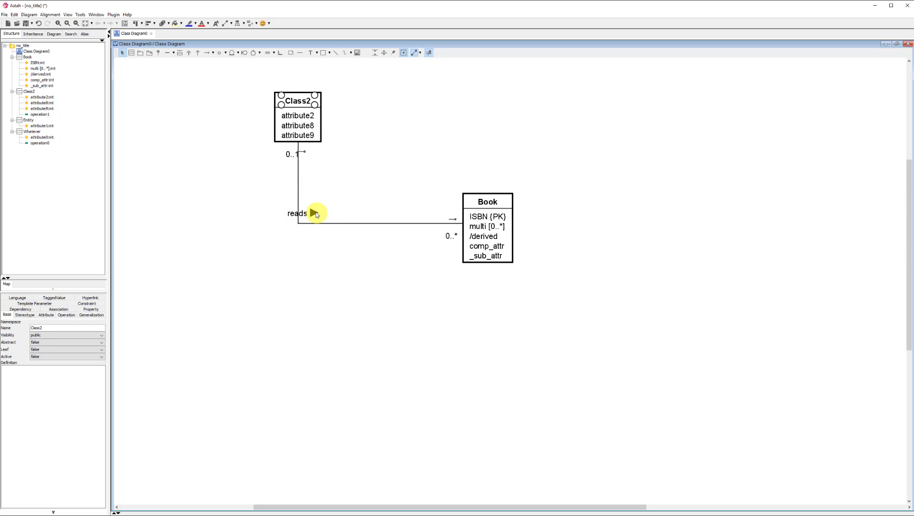
left_click_drag(309, 99, 382, 77)
left_click_drag(334, 249, 357, 243)
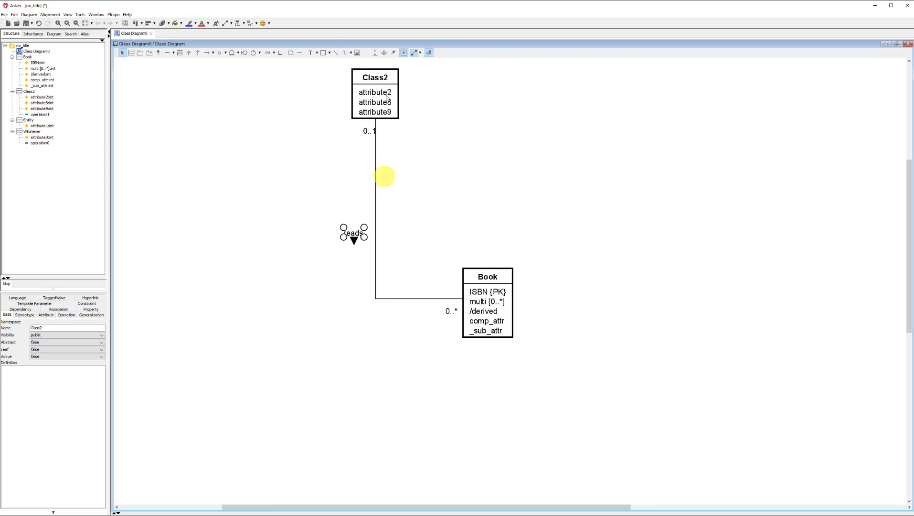
Step: Add a new attribute to Class2 and move the class to the left of Book, level with it
double_click(386, 83)
left_click_drag(386, 83, 306, 219)
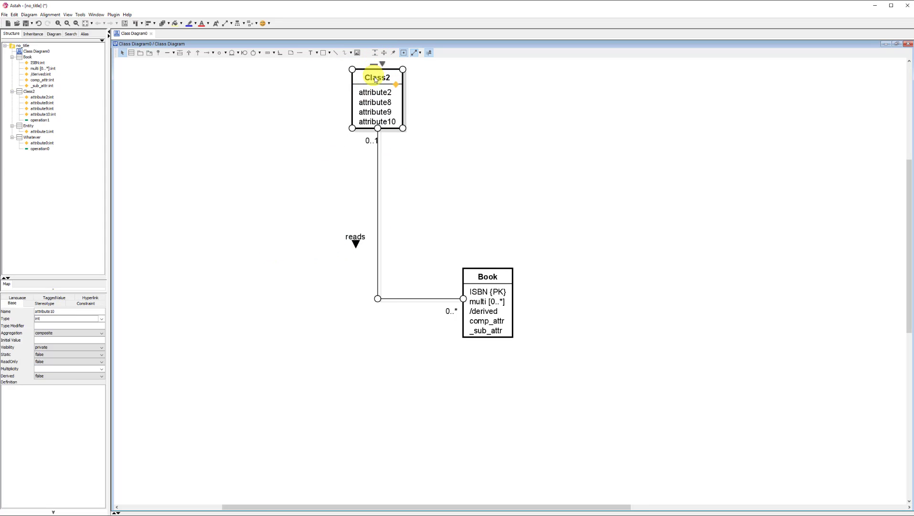
left_click_drag(381, 78, 284, 285)
left_click(378, 392)
left_click(357, 307)
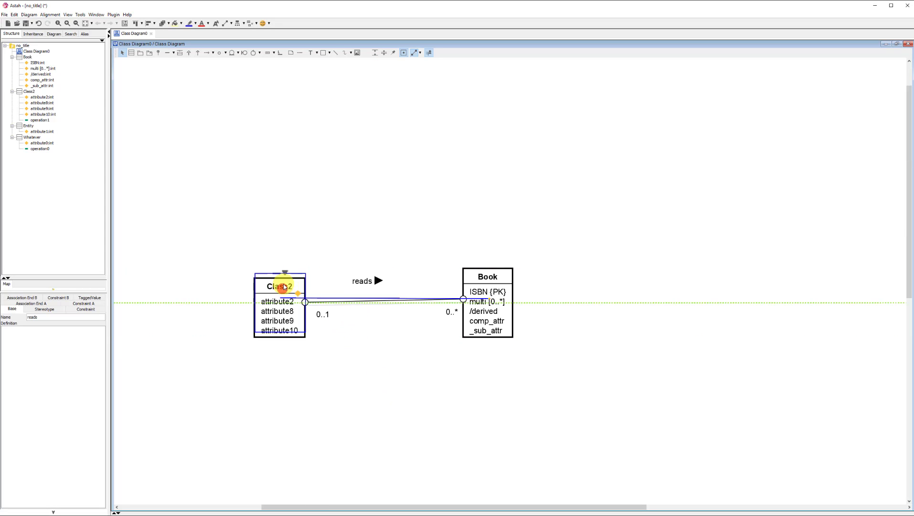
left_click(357, 347)
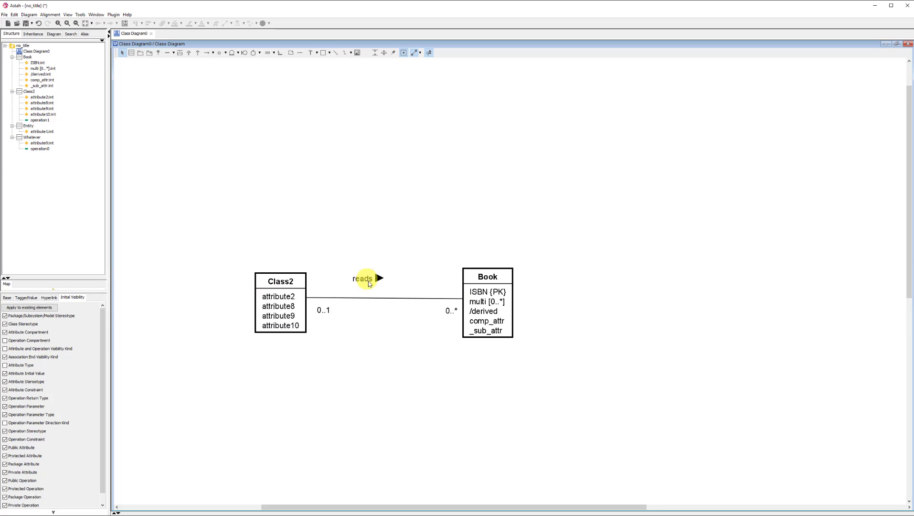
Step: Move the reads label just above the middle of its association line
left_click_drag(368, 281, 380, 293)
left_click(388, 405)
Step: Create a new class above Book and position it roughly centred over Book
left_click(484, 164)
key("Return")
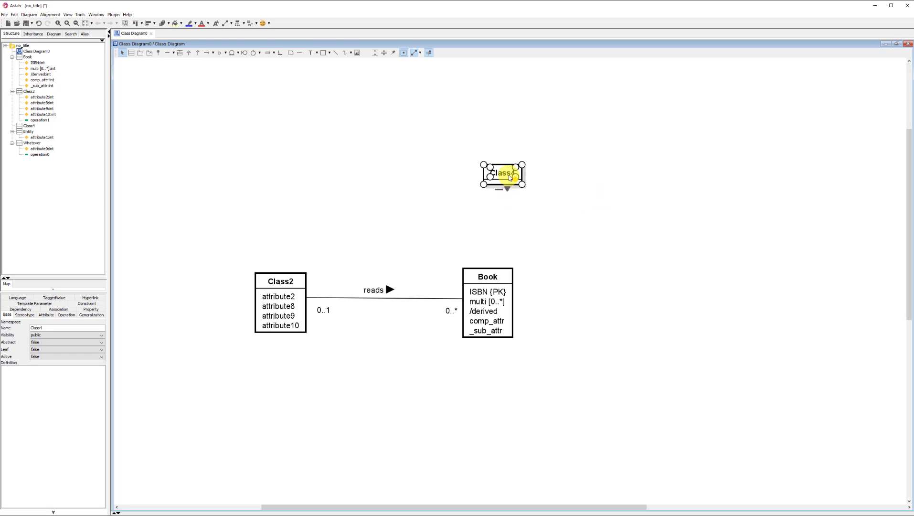
left_click_drag(504, 173, 488, 170)
left_click(557, 195)
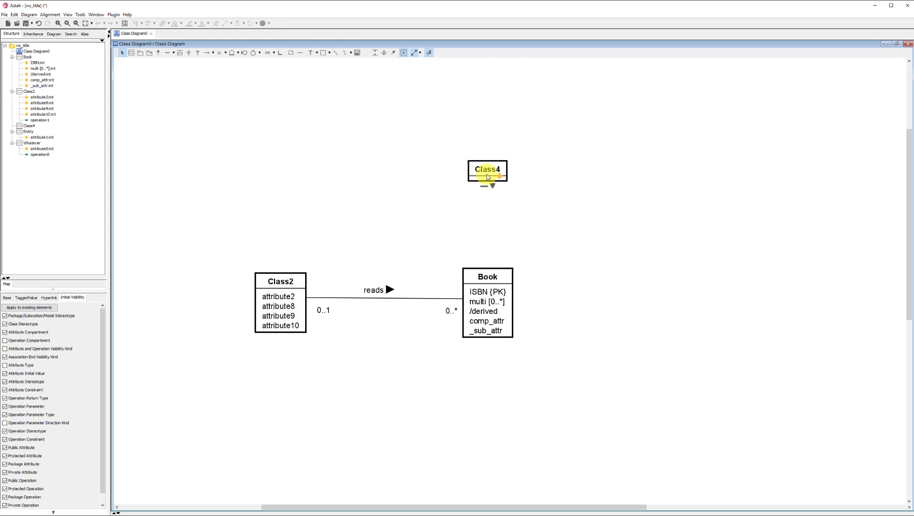
Step: Try to rename the new class above Book as Entity
left_click(489, 171)
type("Enti")
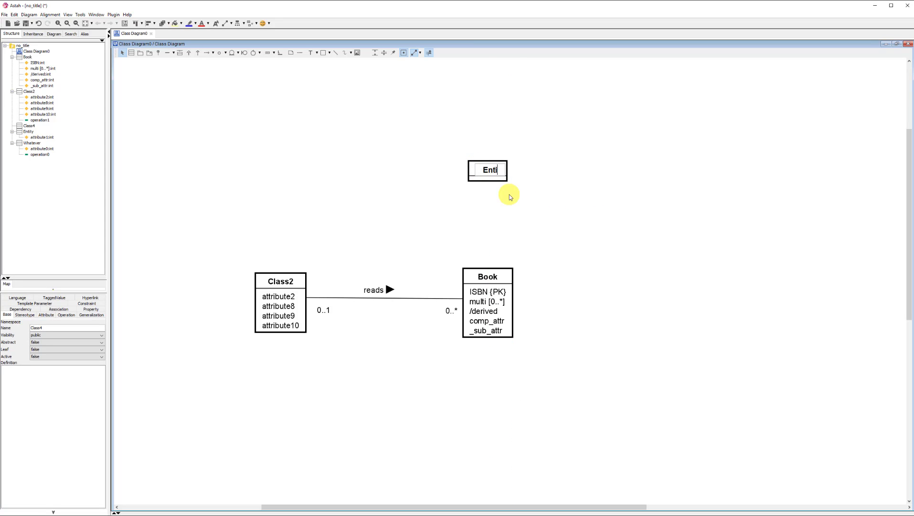
type("ty")
key("Return")
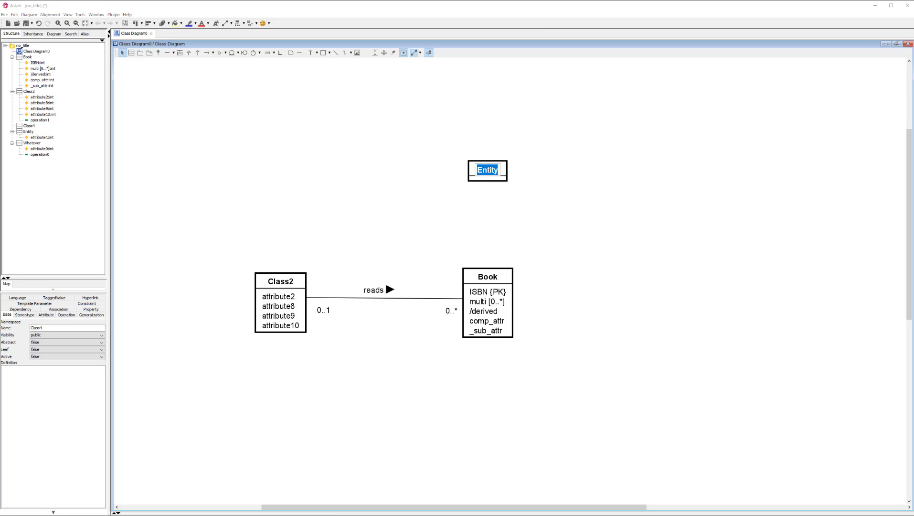
Step: Rename the new class above Book as OtherEntity and centre it over Book
left_click(413, 222)
double_click(493, 168)
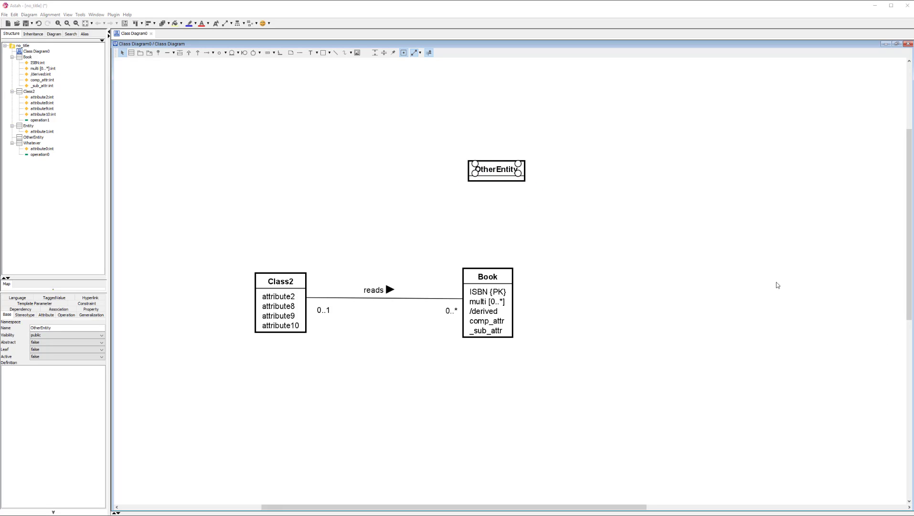
left_click(552, 236)
left_click_drag(492, 172, 487, 173)
left_click(388, 174)
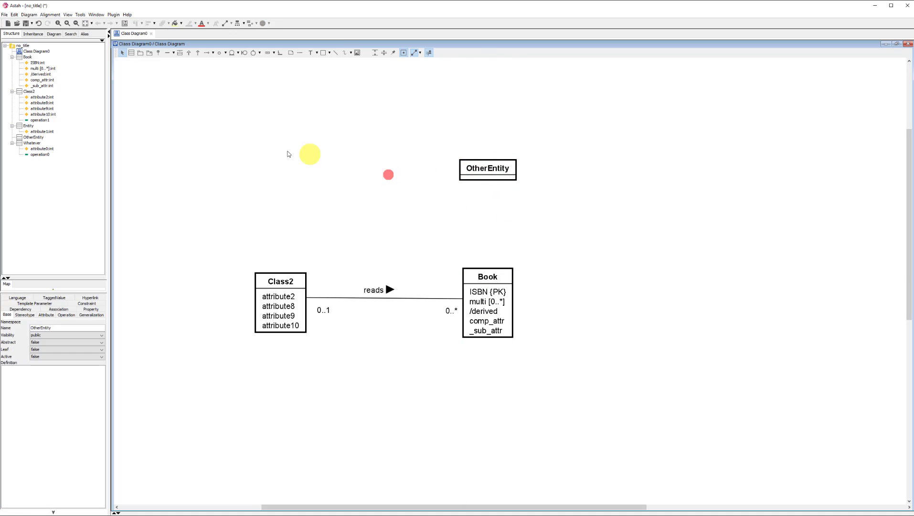
Step: Create an association class between OtherEntity and Book, with its box beside the connecting line
left_click(180, 54)
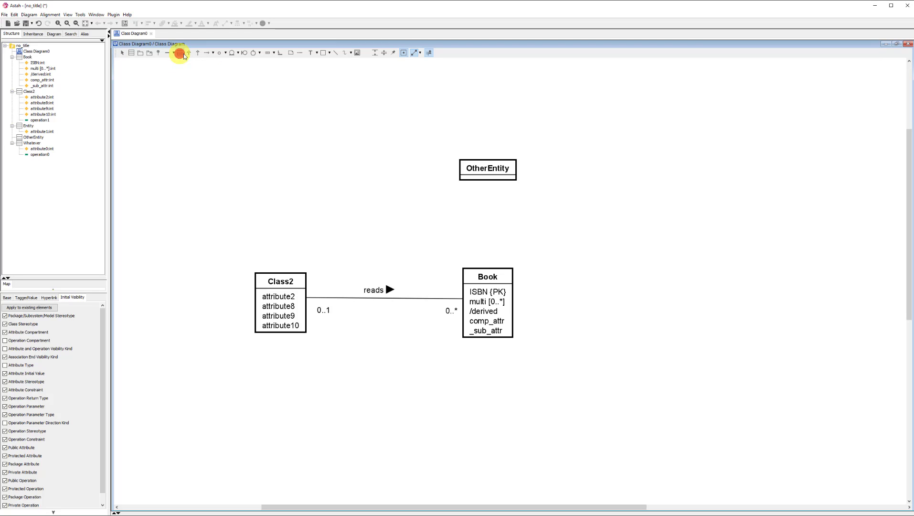
mouse_move(488, 171)
left_mouse_down()
mouse_move(488, 290)
mouse_move(616, 212)
mouse_move(617, 227)
left_mouse_up()
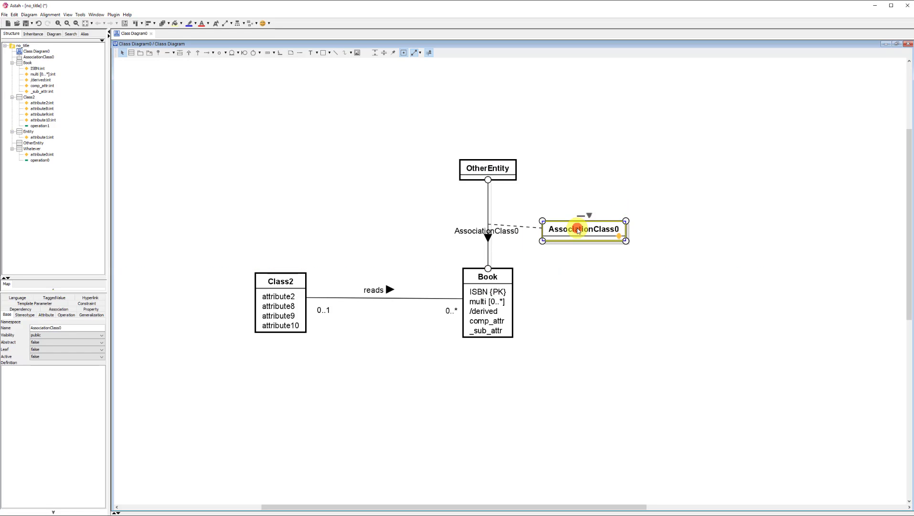
Step: Rename the association class adds and move its box level with the middle of the OtherEntity–Book association
double_click(578, 229)
type("adds")
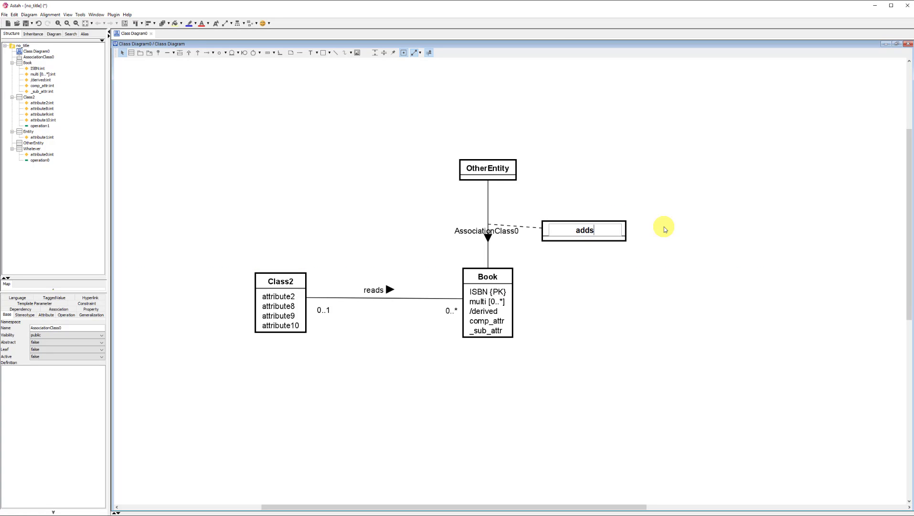
key("Return")
left_click_drag(564, 233, 569, 226)
left_click(599, 257)
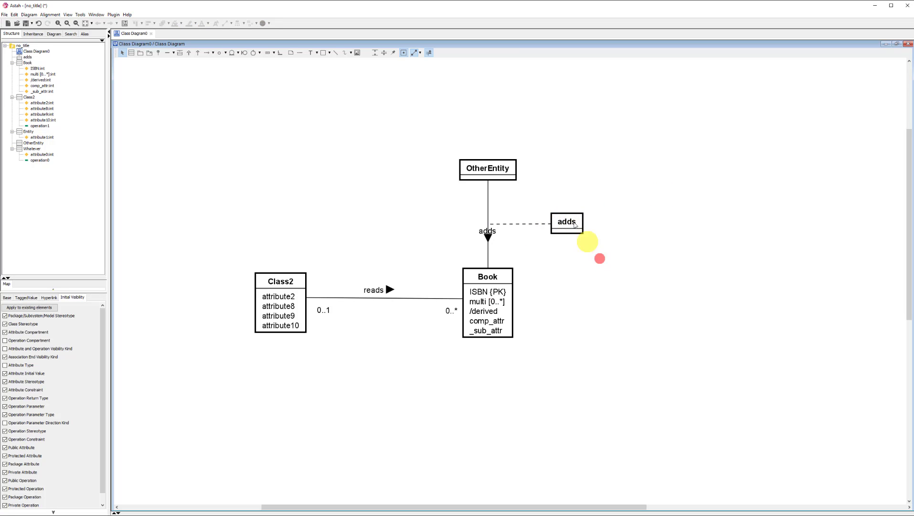
left_click(490, 237)
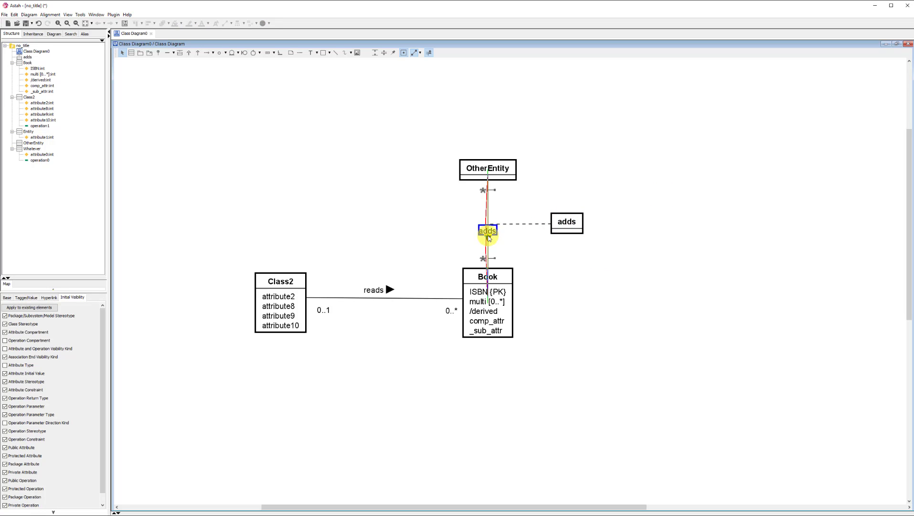
Step: Move the adds name label beside the vertical association line and add an attribute attr1 to the adds class
left_click_drag(485, 237, 471, 231)
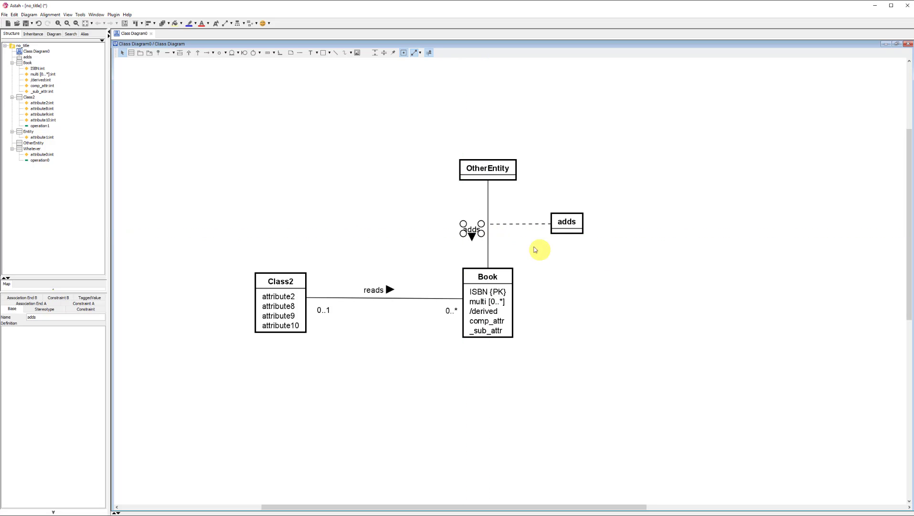
left_click(512, 248)
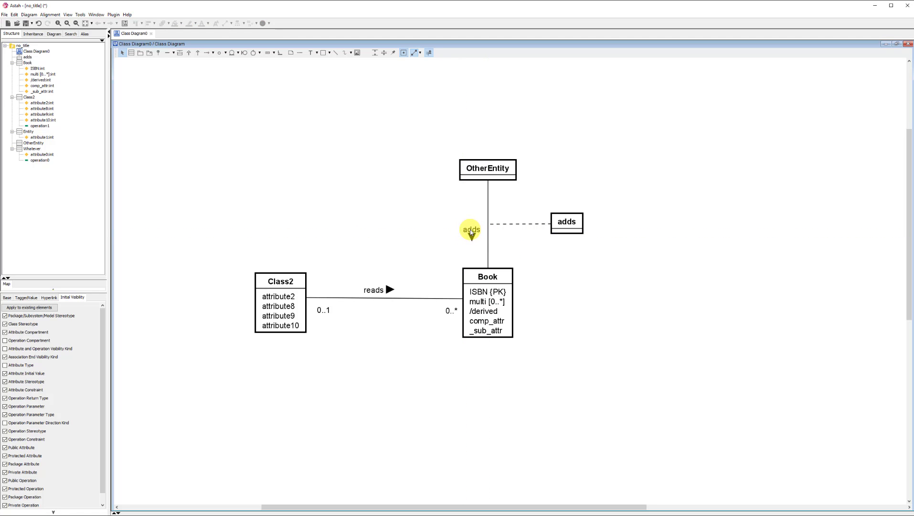
left_click(578, 227)
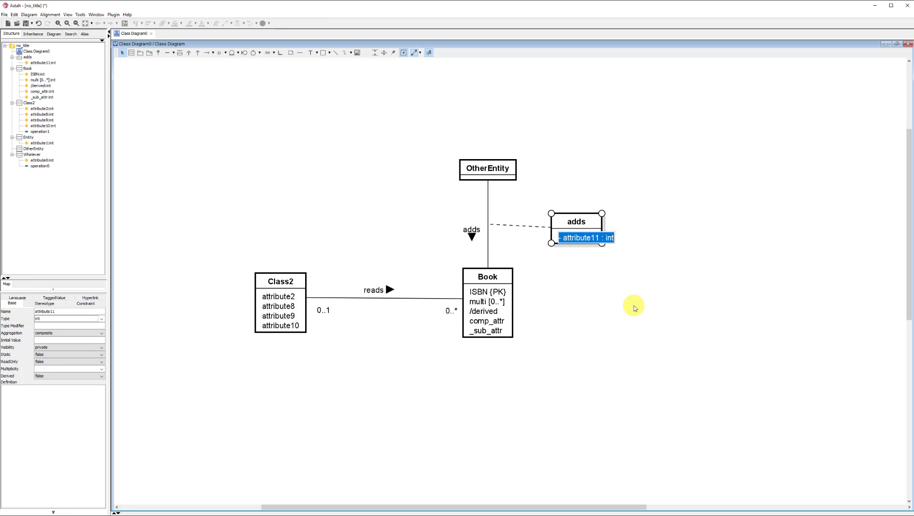
type("attr1")
key("Return")
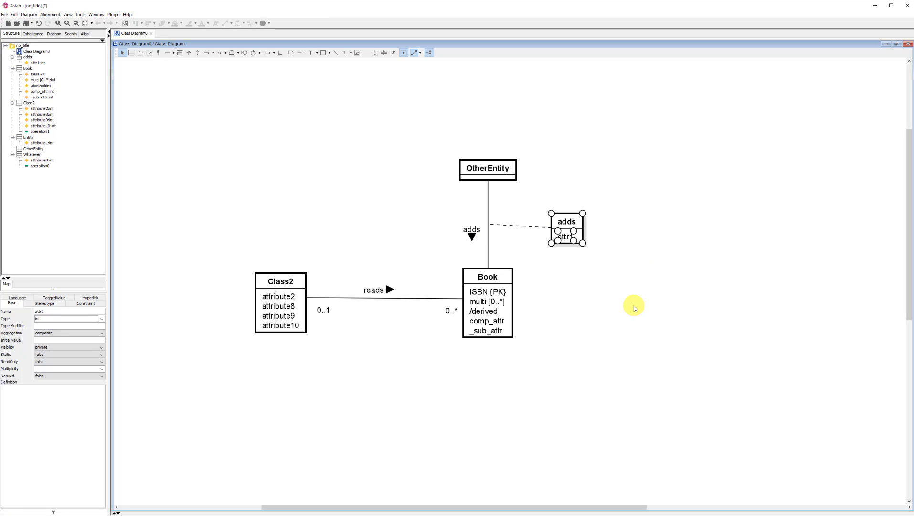
Step: Add a second attribute attr2 to the adds class and move its box up so the dashed connector runs level
key("ctrl+f")
type("attr1")
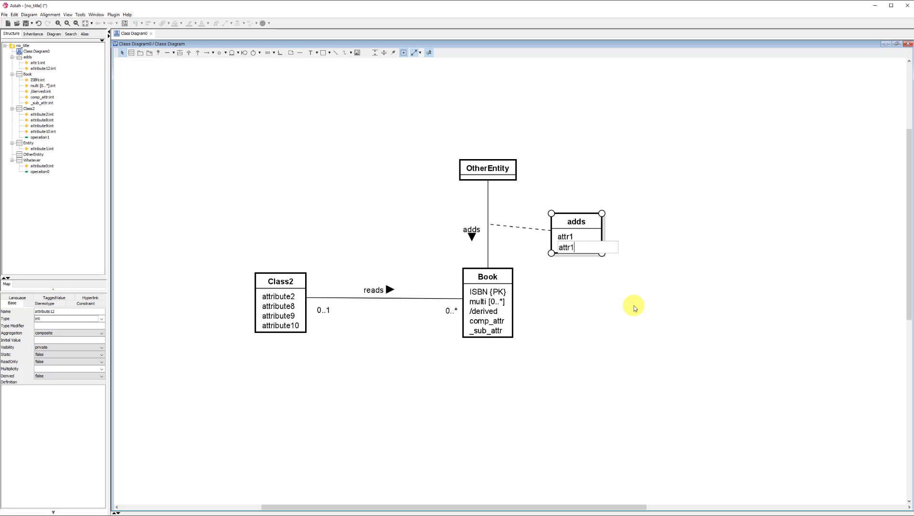
key("BackSpace")
type("2")
key("Return")
key("Escape")
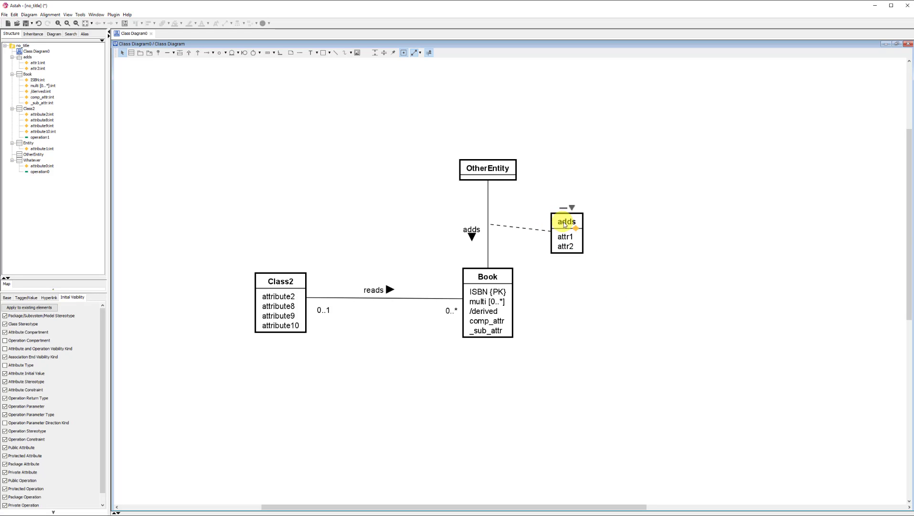
left_click_drag(565, 225, 566, 216)
left_click(616, 309)
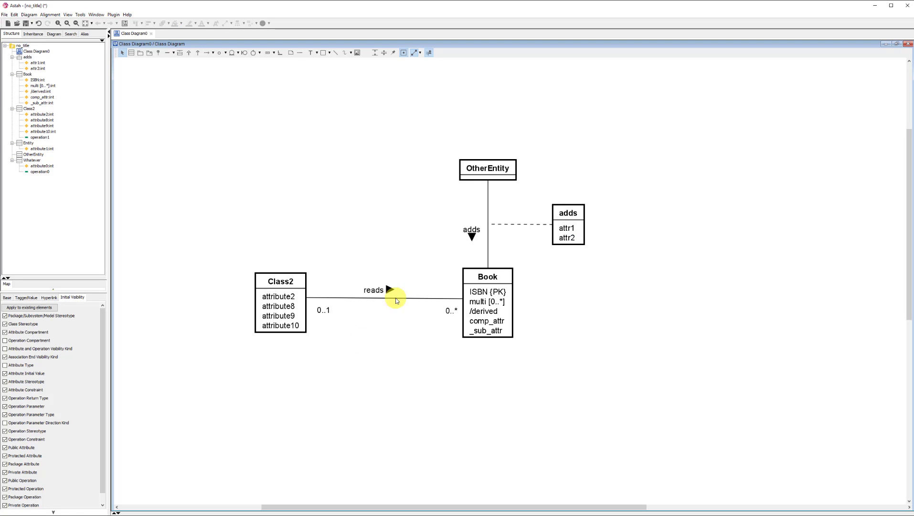
Step: Convert the reads association between Class2 and Book to an association class
left_click(413, 298)
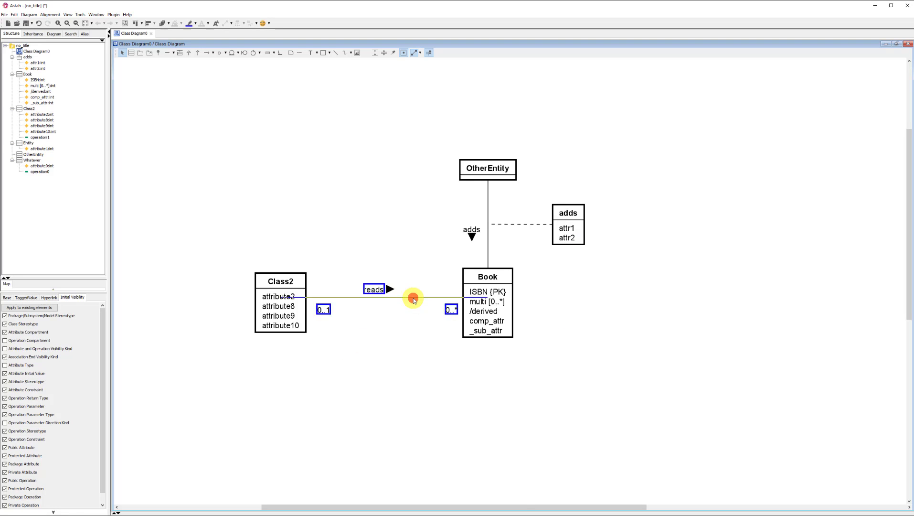
right_click(413, 298)
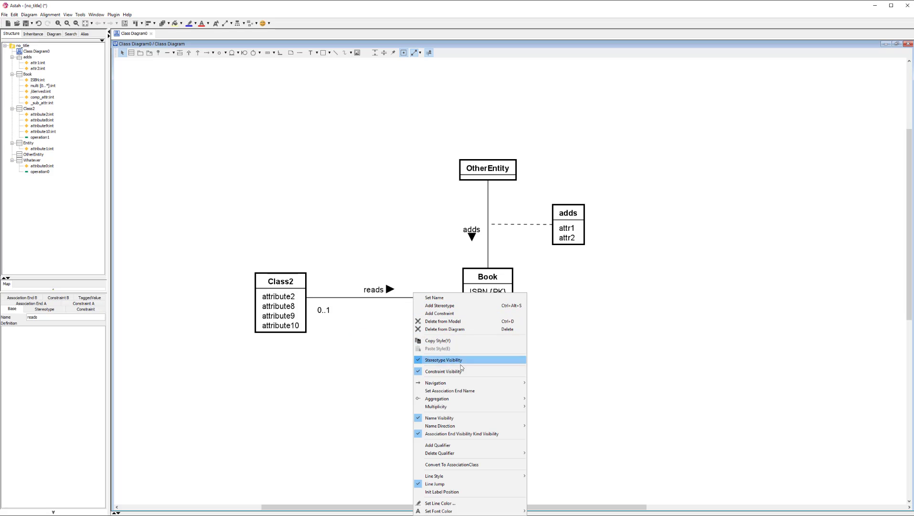
mouse_move(460, 386)
mouse_move(467, 411)
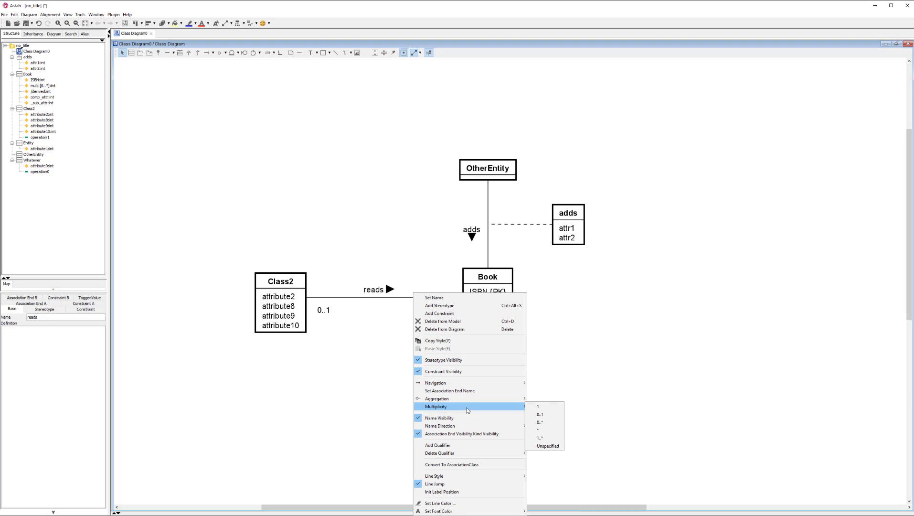
left_click(471, 465)
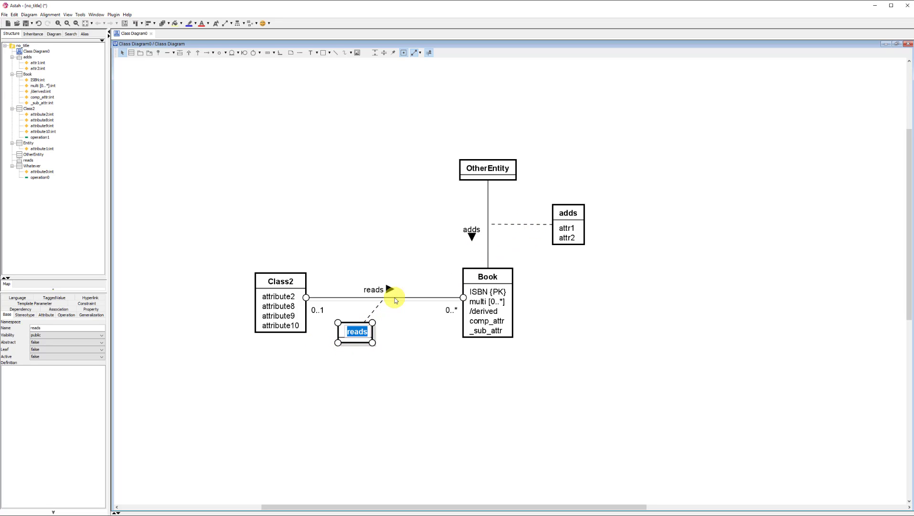
right_click(394, 298)
left_click(404, 421)
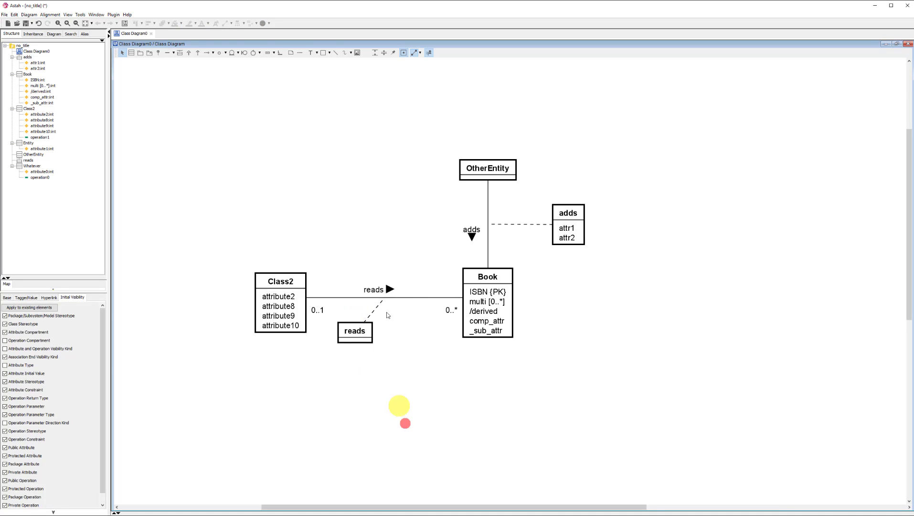
Step: Convert the reads association class back to a plain association, accepting the loss of its properties
left_click(409, 298)
right_click(409, 298)
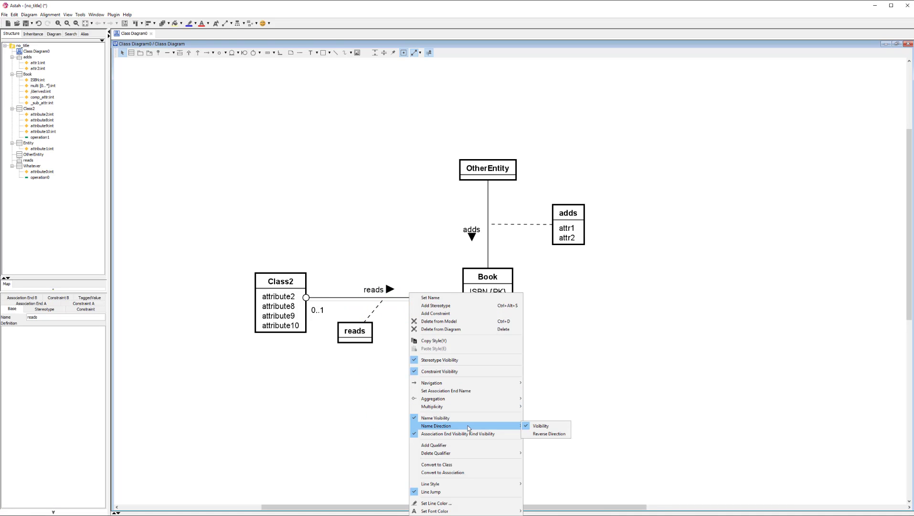
left_click(475, 473)
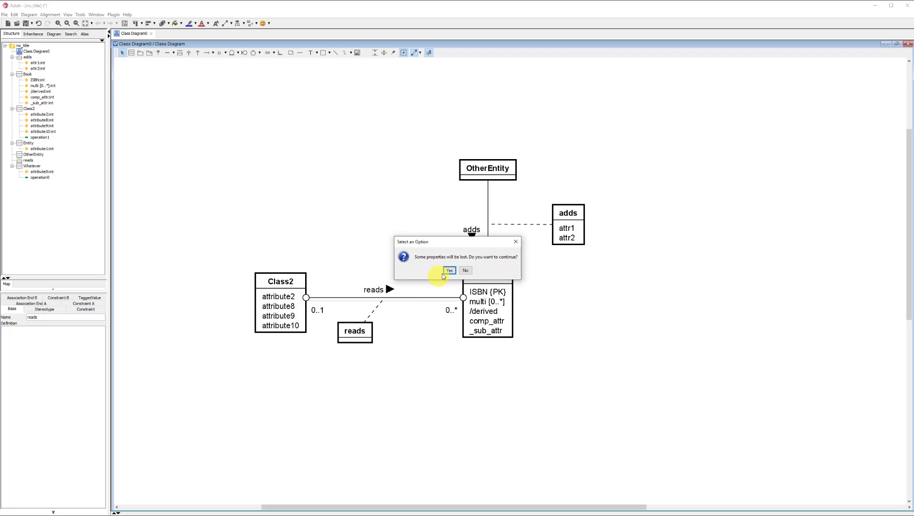
left_click(449, 270)
left_click(414, 317)
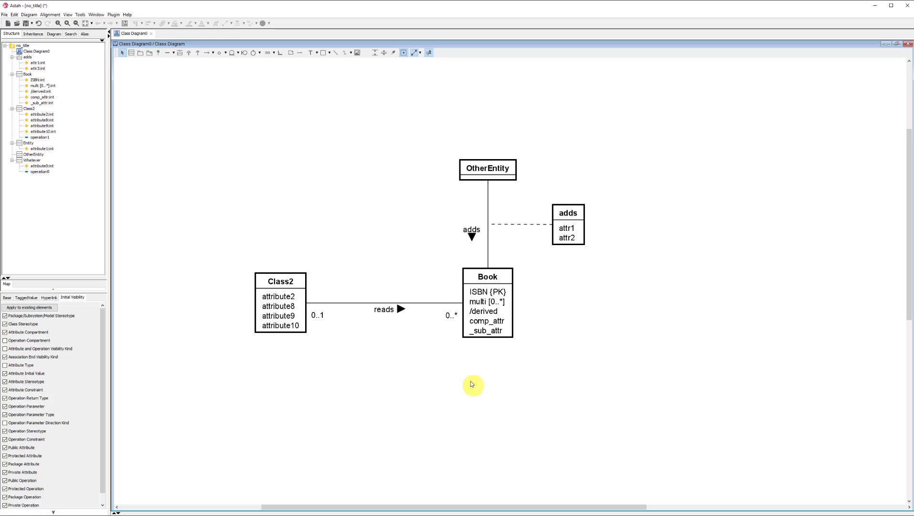
Step: Draw an association from OtherEntity to itself, name it recursive and place the name above the loop
scroll(530, 370, "right", 3)
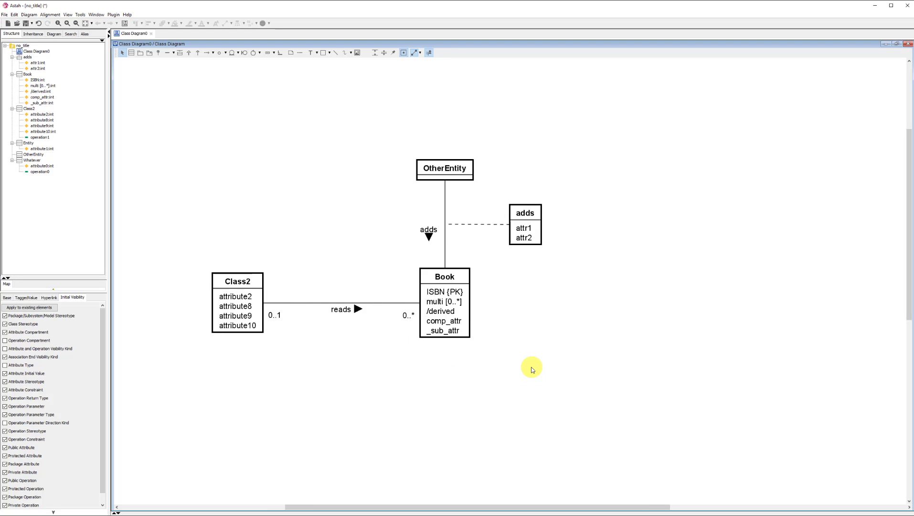
scroll(528, 367, "right", 1)
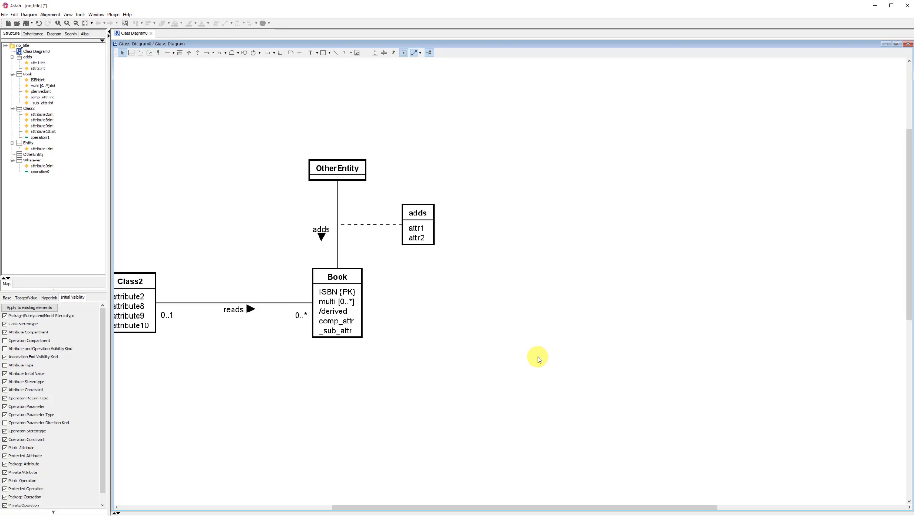
scroll(497, 310, "left", 3)
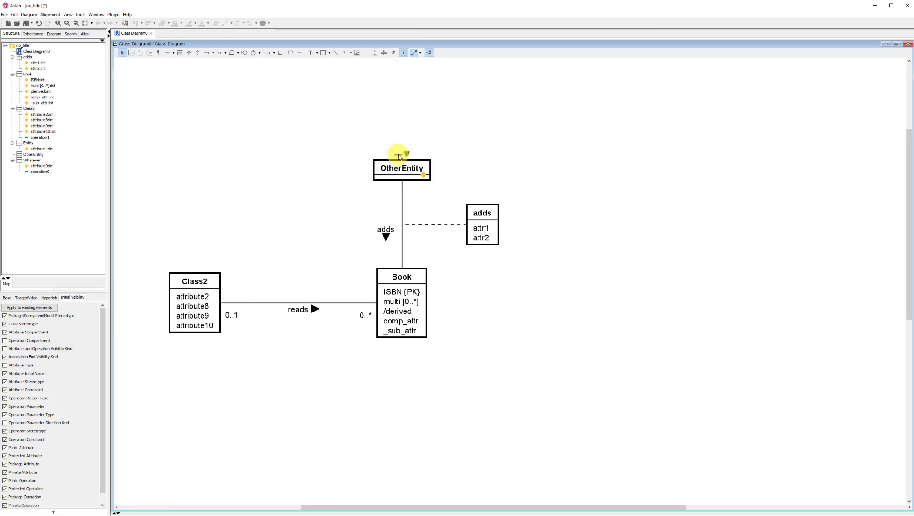
left_click_drag(400, 157, 348, 118)
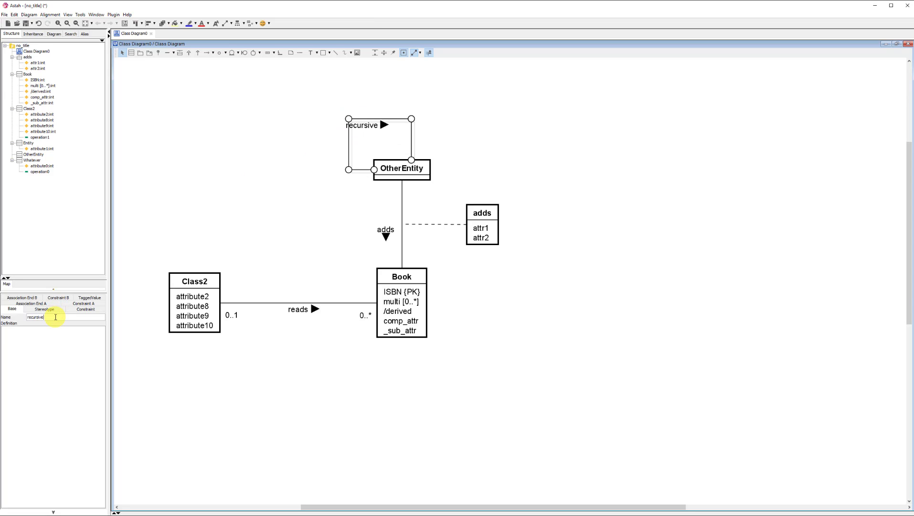
left_click_drag(369, 124, 376, 115)
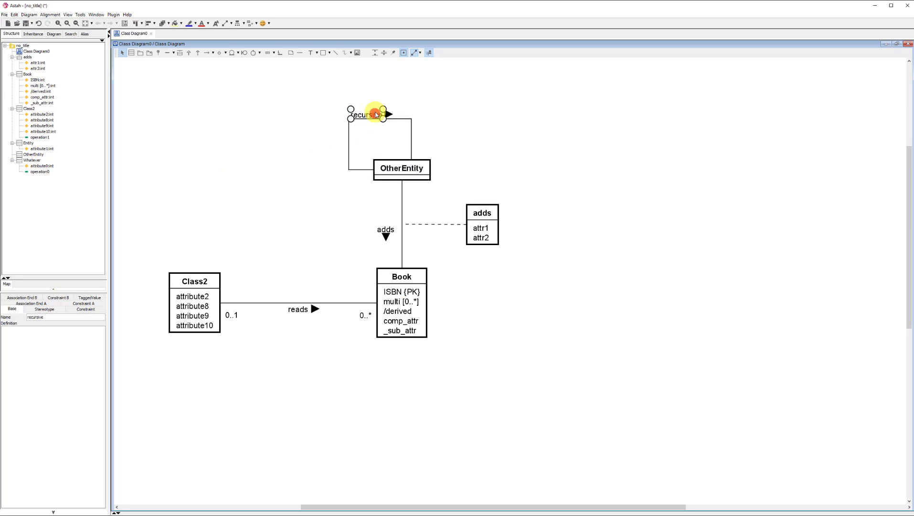
left_click(303, 186)
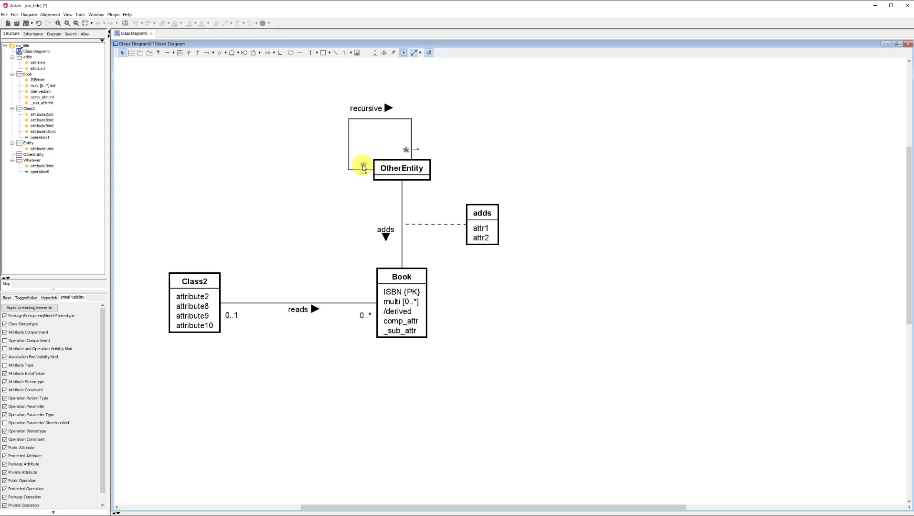
Step: Set the recursive association's multiplicities to 1 at its side end and 0..* at its upper end on OtherEntity
left_click(362, 165)
left_click(391, 171)
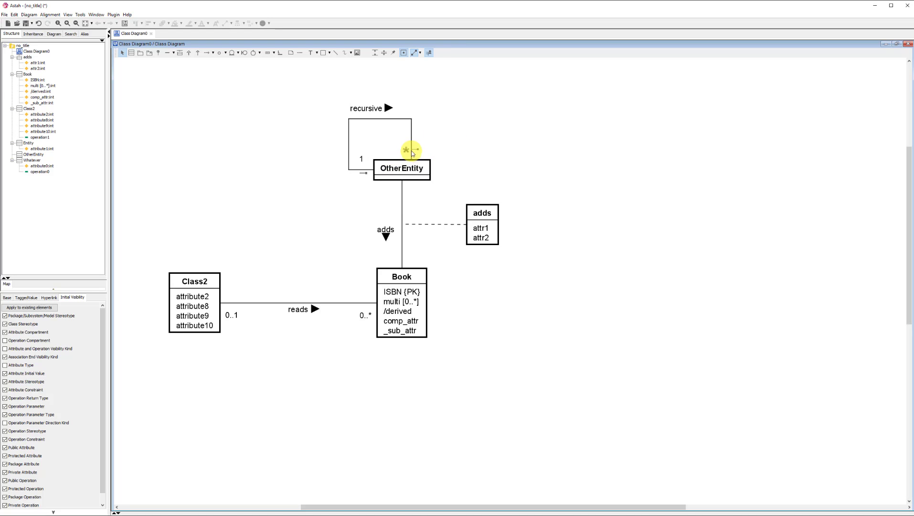
left_click(405, 149)
left_click(427, 173)
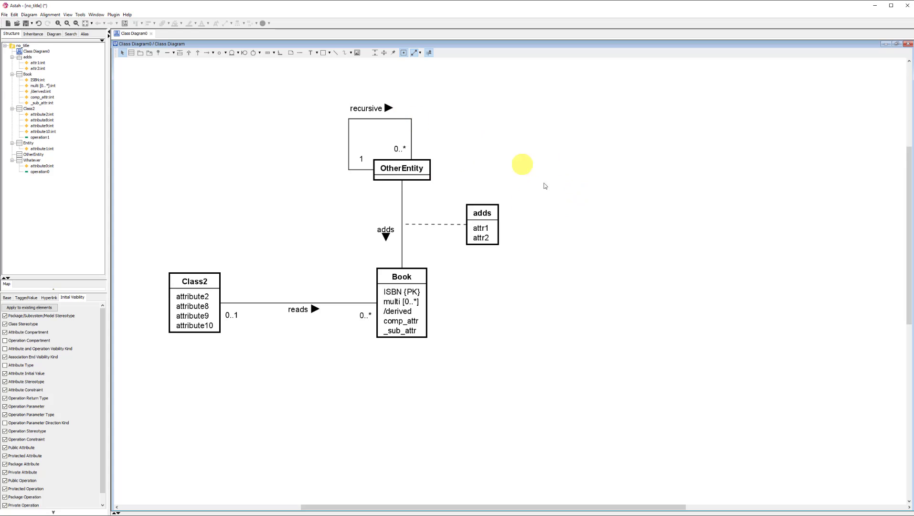
Step: Add three classes in the empty area beyond the adds class, one above and two below, with the lower two at equal height
left_click(661, 123)
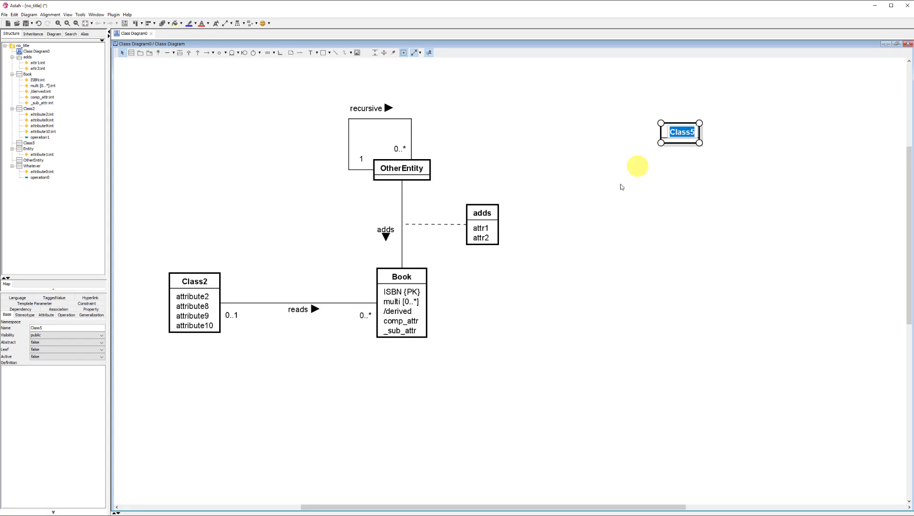
left_click(587, 226)
left_click(593, 228)
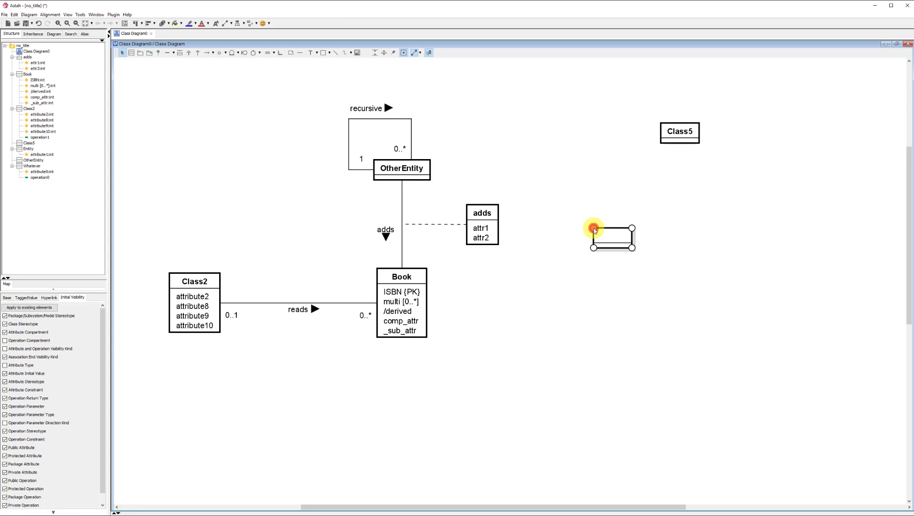
left_click(795, 233)
left_click(798, 242)
left_click(735, 231)
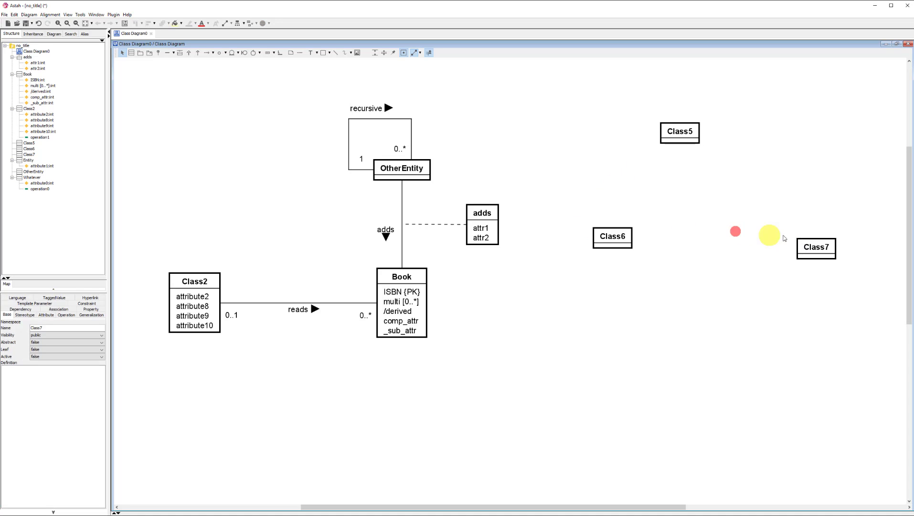
left_click_drag(808, 246, 801, 236)
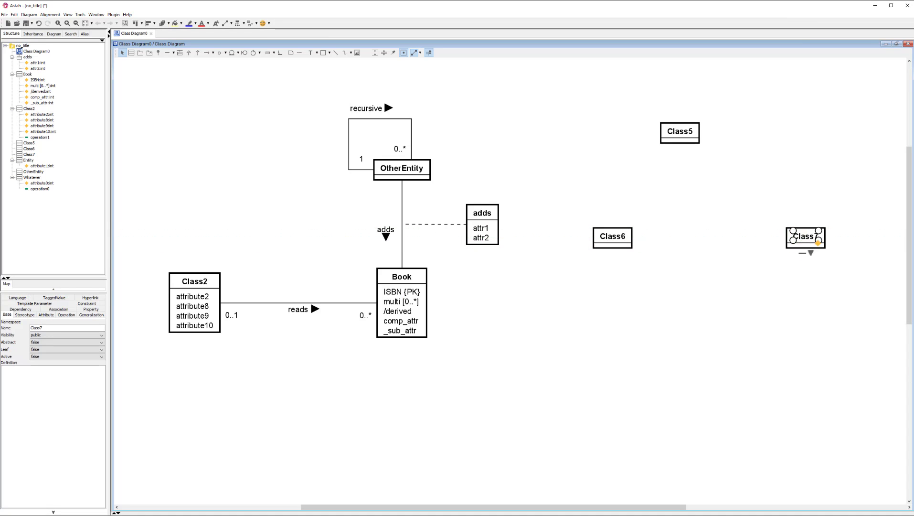
left_click(717, 363)
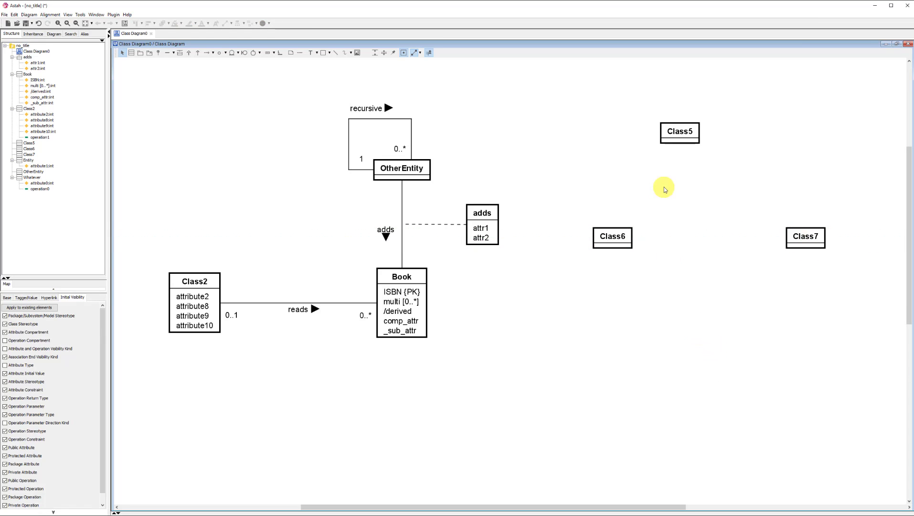
Step: Move Class5 so that it sits centred above Class6 and Class7
mouse_move(707, 135)
left_click_drag(708, 135, 712, 136)
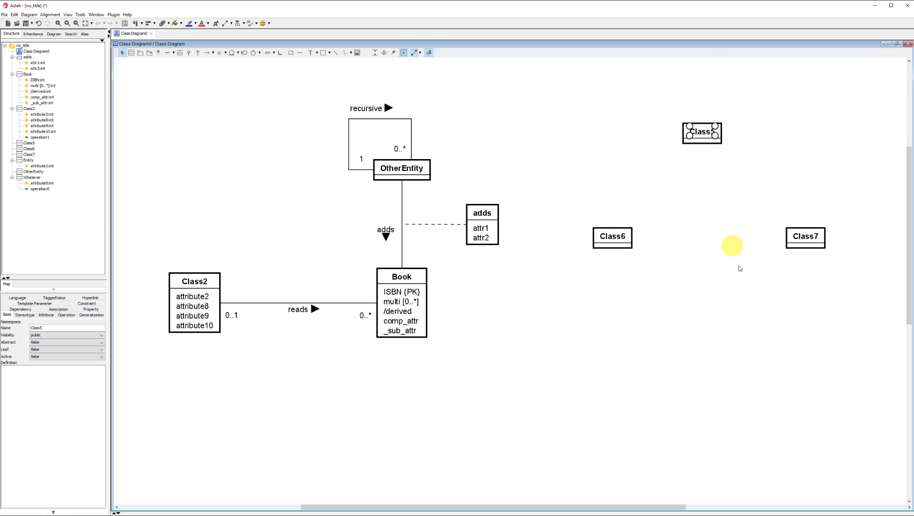
left_click(715, 221)
Step: Switch to the ER Modelling Video presentation in PowerPoint, examine the ternary example on the Degrees of relationship slide, and return to Astah
key("alt+Tab")
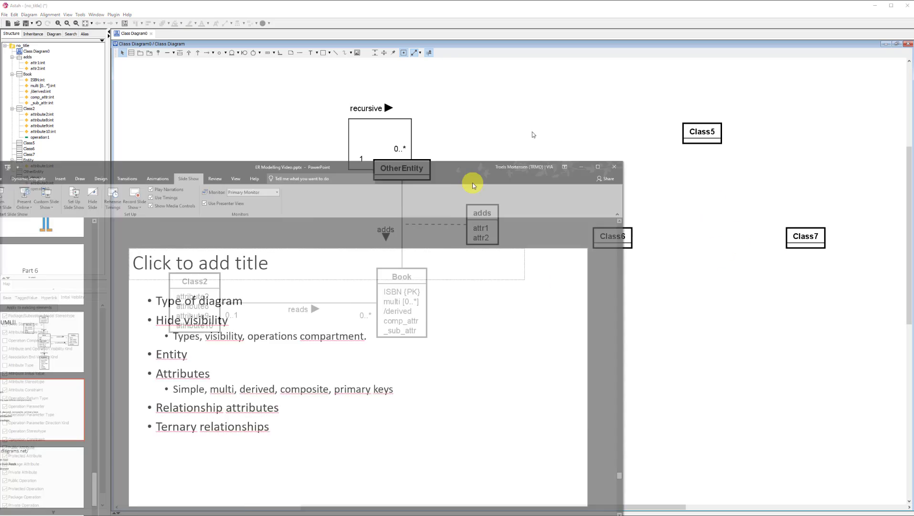
scroll(221, 281, "up", 2)
scroll(221, 281, "up", 13)
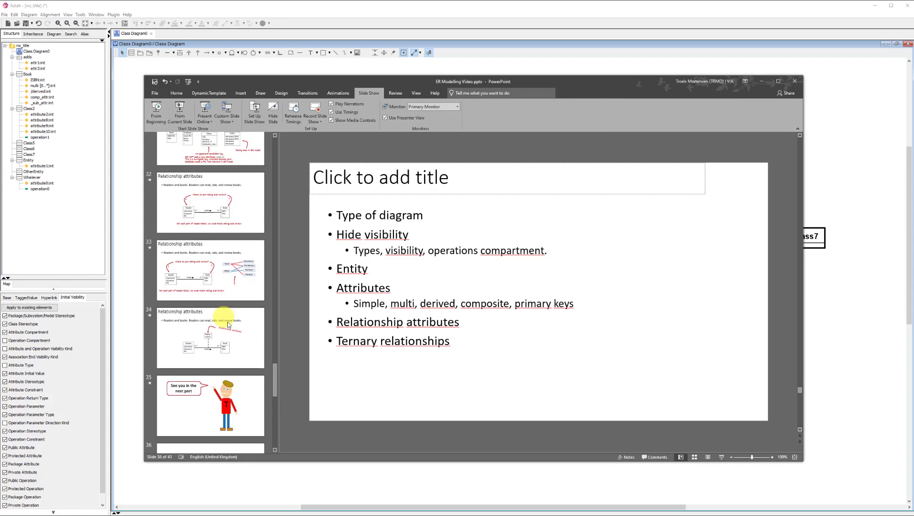
scroll(237, 338, "up", 1)
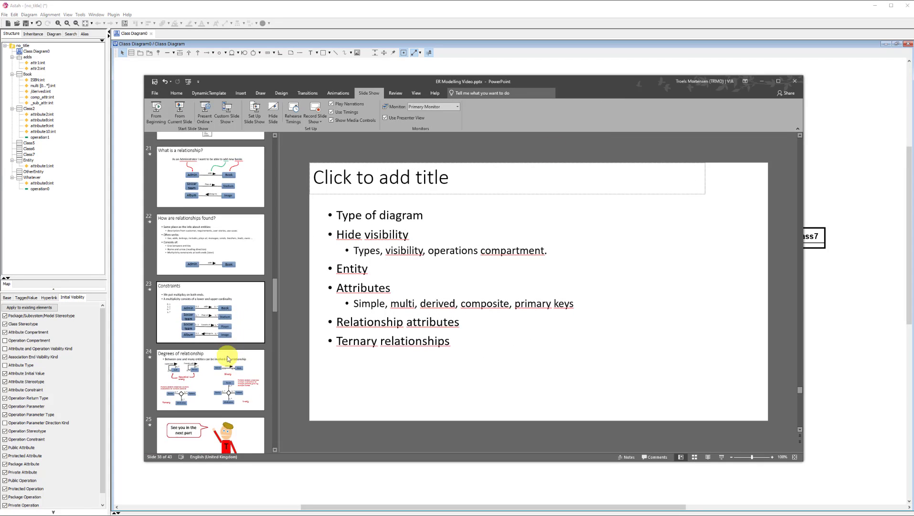
left_click(224, 354)
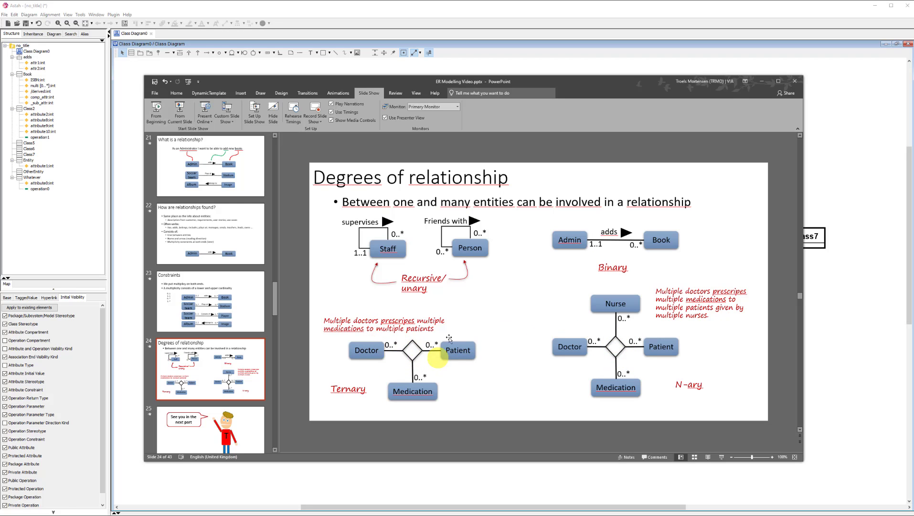
left_click_drag(510, 85, 0, 219)
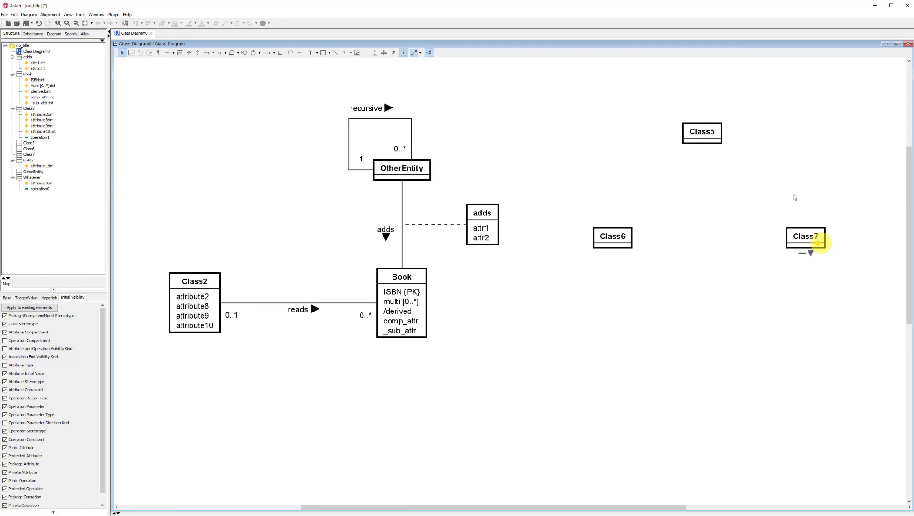
Step: Add a class named relationship and place it in the middle between Class5, Class6 and Class7
left_click(701, 206)
type("re")
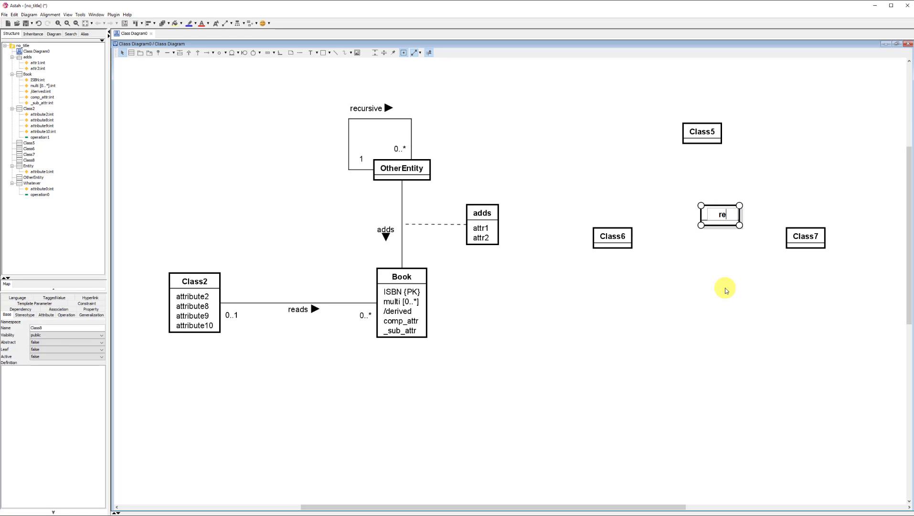
type("lationship")
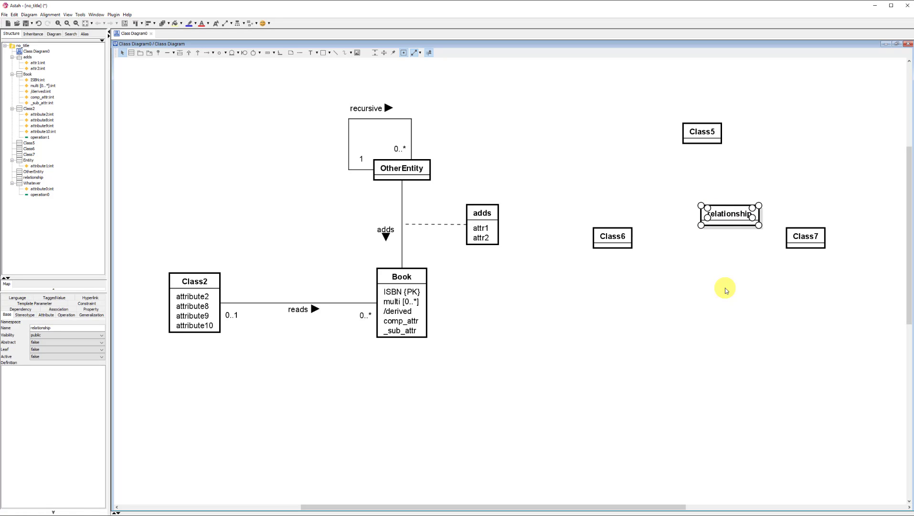
left_click(716, 269)
left_click_drag(740, 216, 712, 210)
left_click(722, 286)
left_click(710, 206)
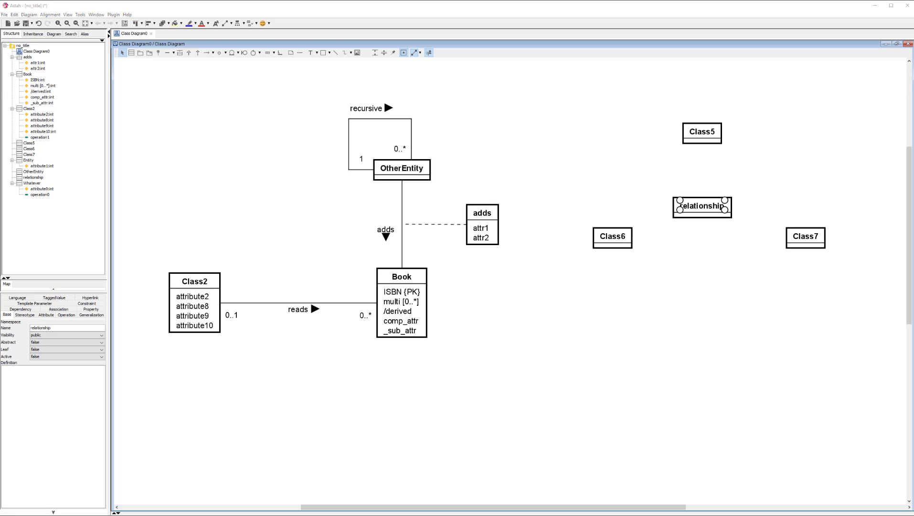
Step: Add a stereotype named relationship to the relationship class
left_click(721, 210)
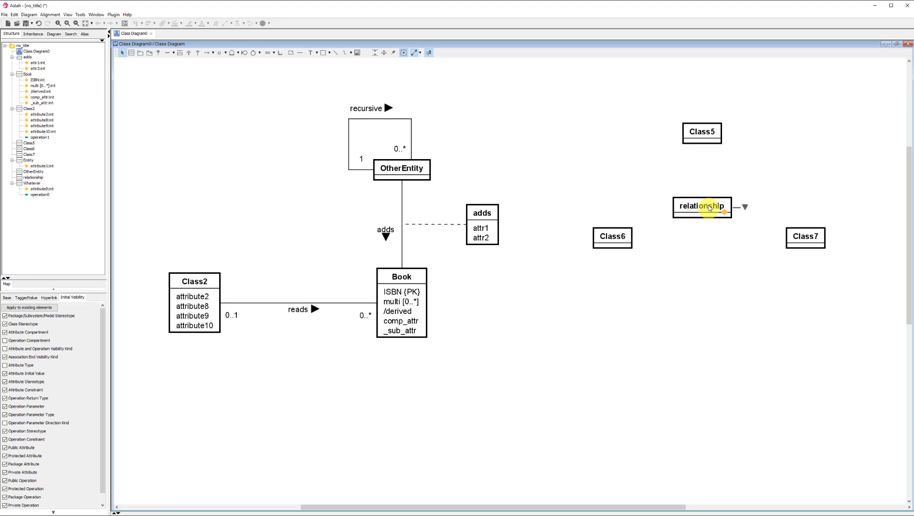
left_click(709, 208)
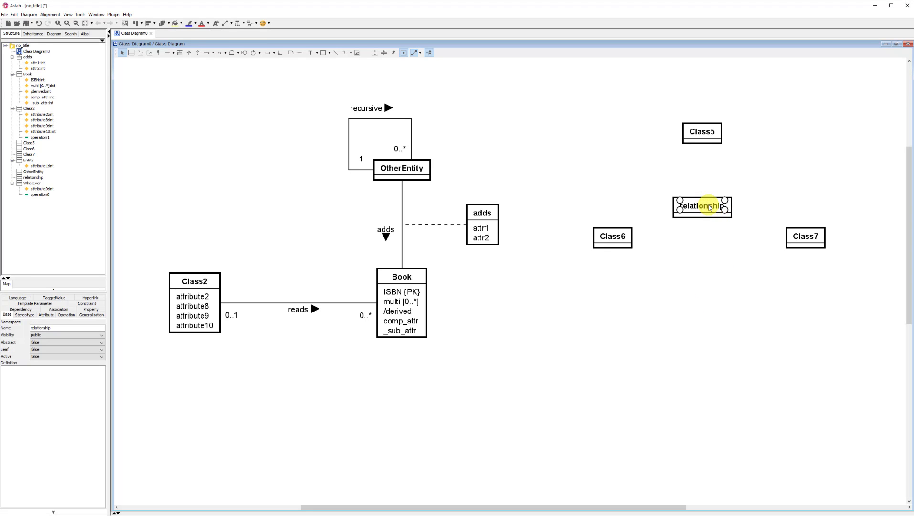
left_click(25, 315)
left_click(19, 504)
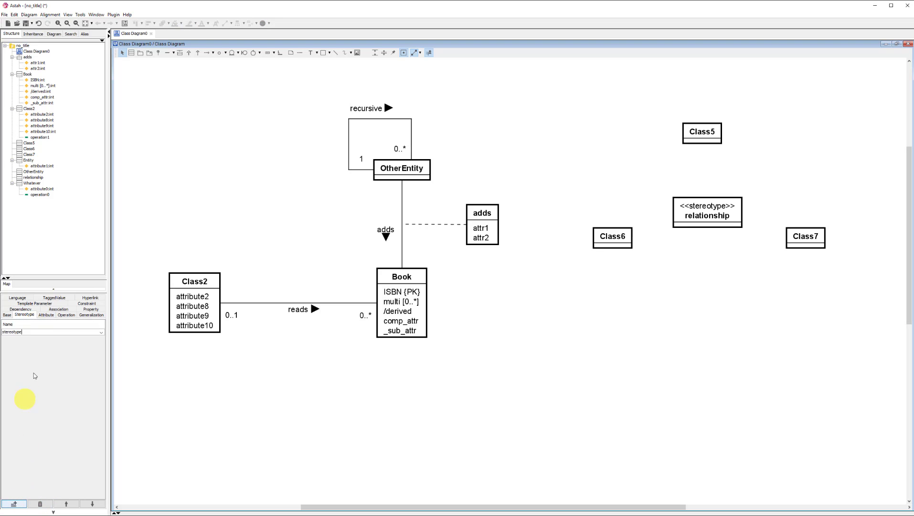
key("Down")
type("r")
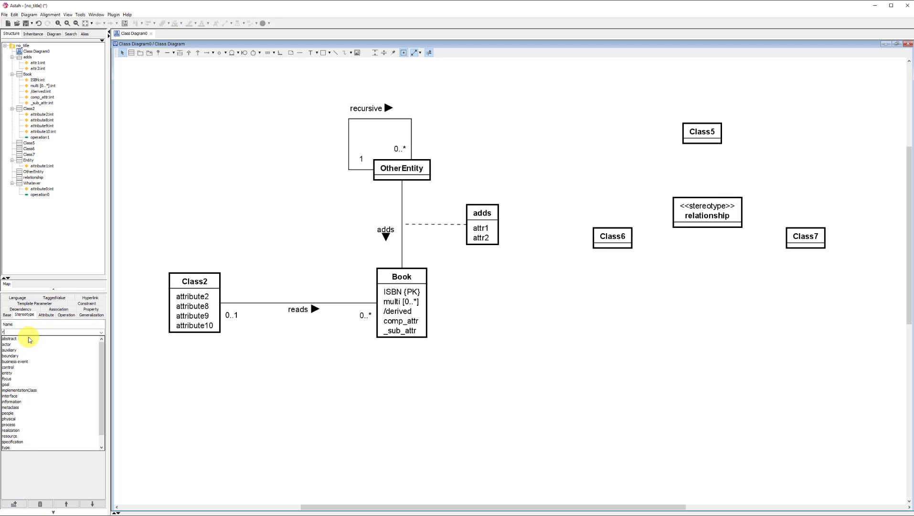
type("elationship")
key("Return")
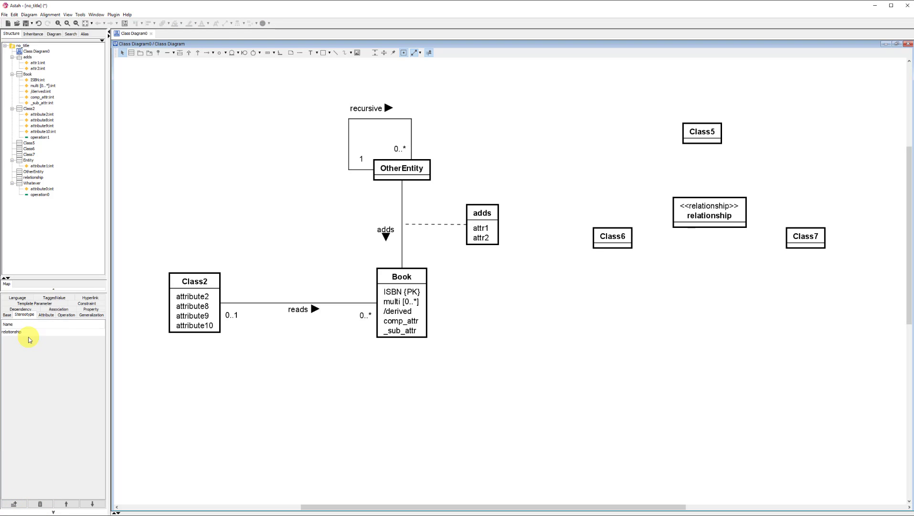
left_click(688, 361)
mouse_move(697, 210)
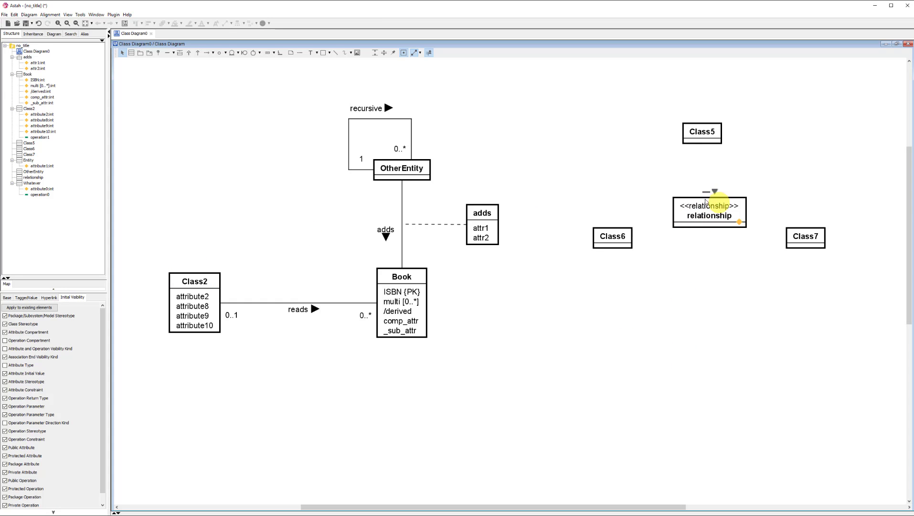
Step: Add a profile stereotype named relationship with type Classifier to the project's settings
left_click(81, 15)
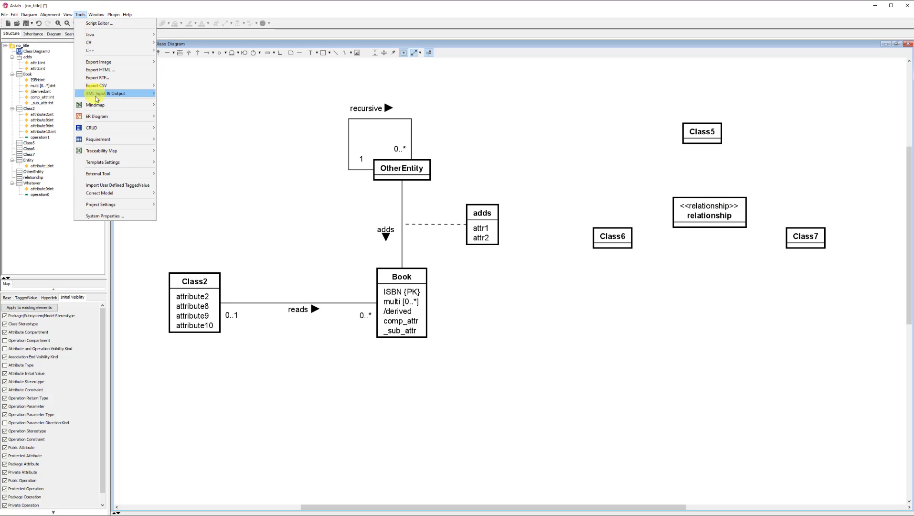
mouse_move(122, 165)
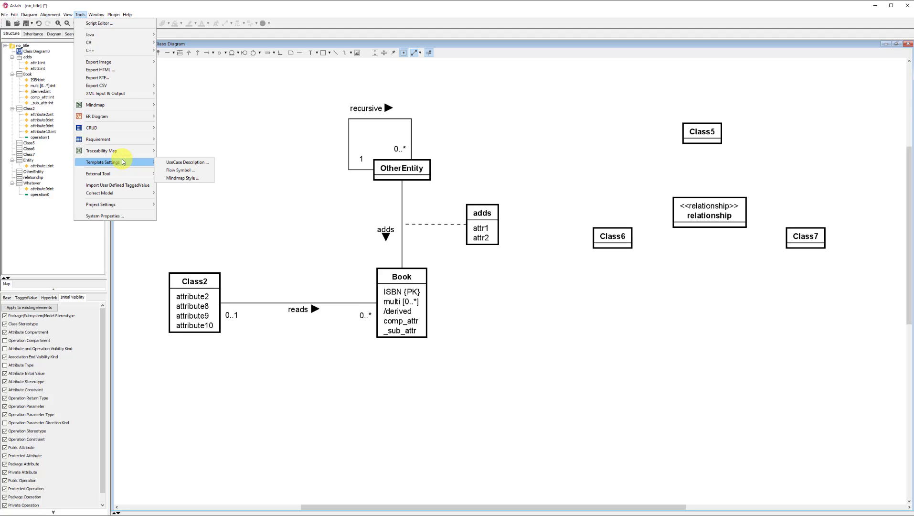
mouse_move(122, 205)
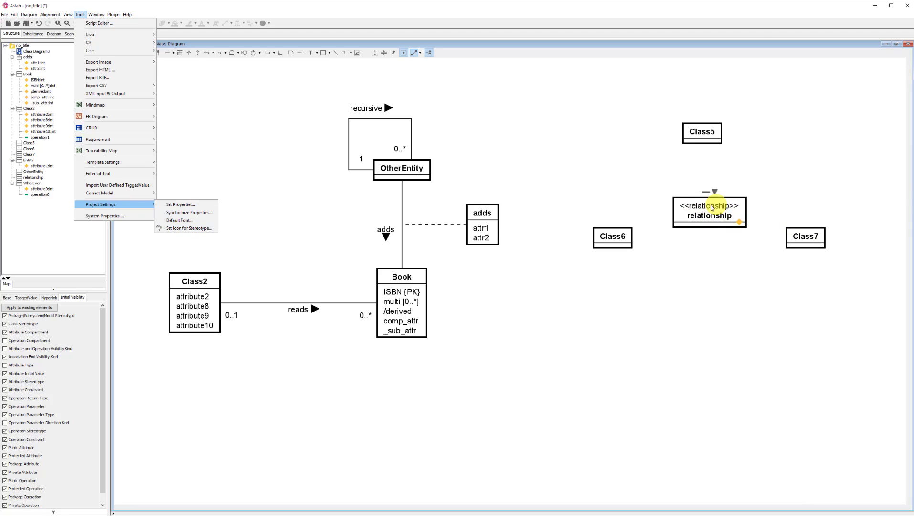
left_click(190, 229)
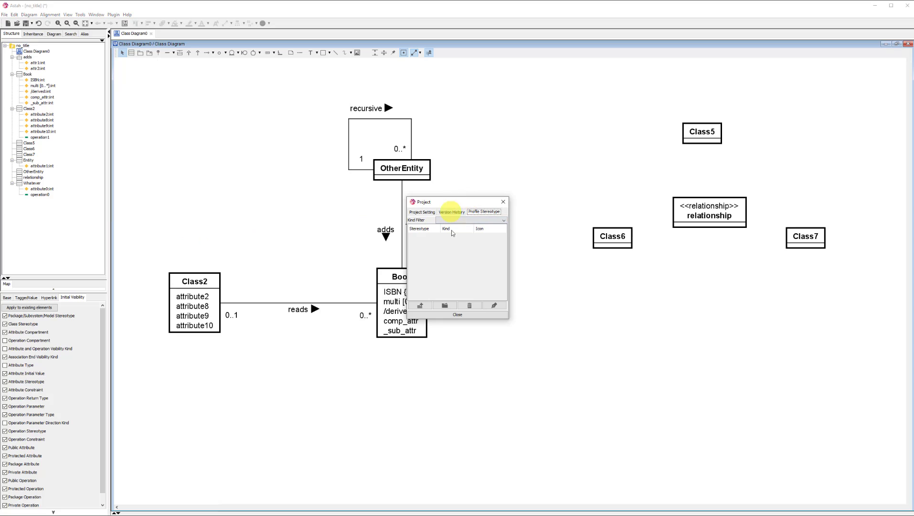
left_click(479, 212)
left_click(425, 306)
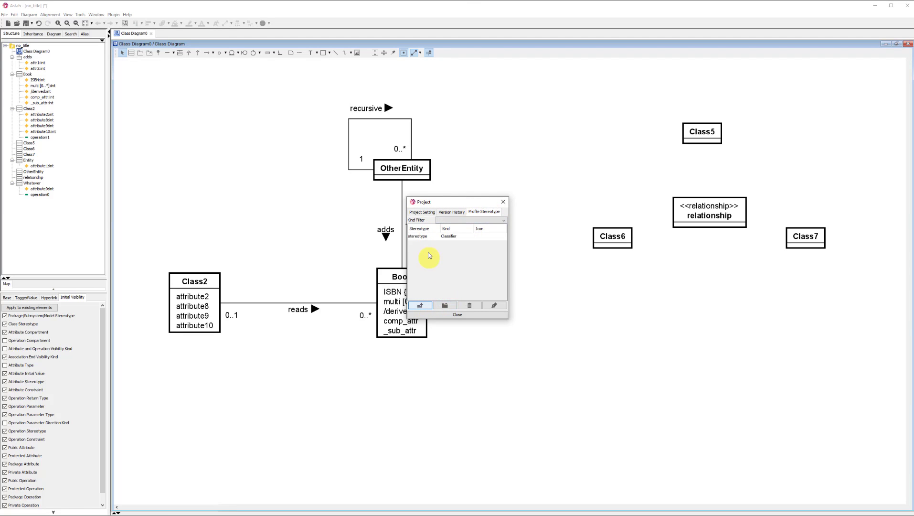
left_click(419, 234)
double_click(419, 237)
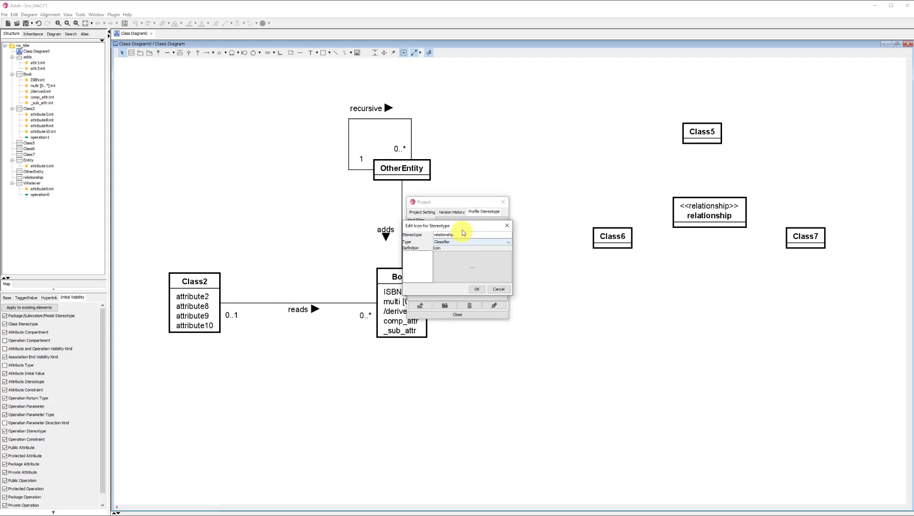
left_click_drag(464, 225, 456, 209)
left_click(502, 225)
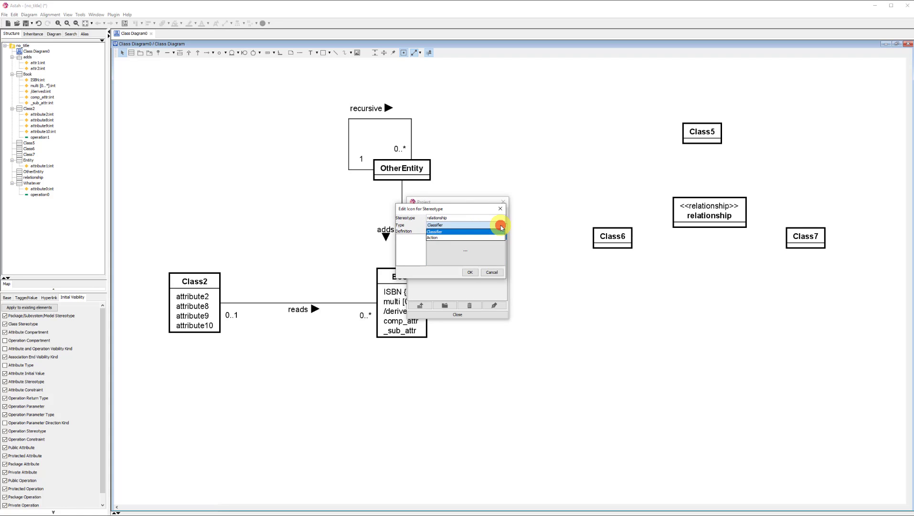
left_click(483, 232)
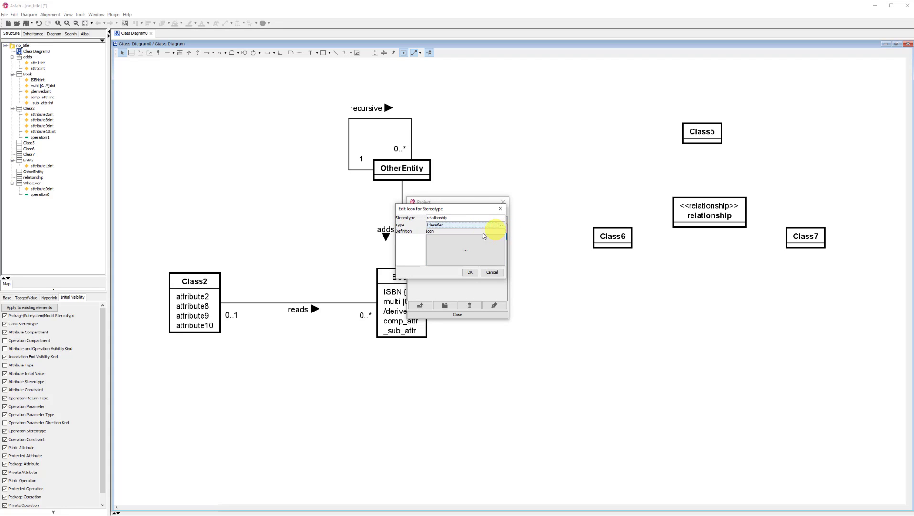
Step: Assign the ternary PNG image from the DBS folder as the relationship stereotype's icon and close the project settings
double_click(468, 253)
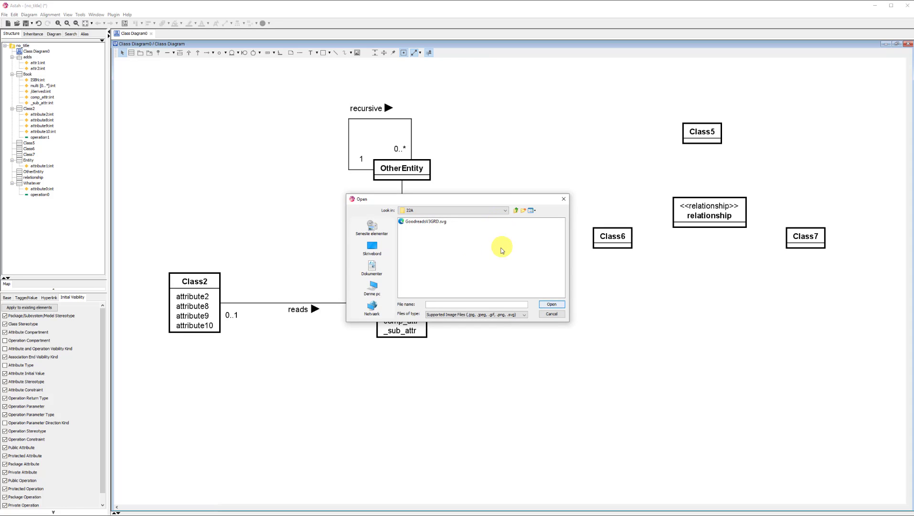
left_click(503, 214)
scroll(473, 235, "up", 2)
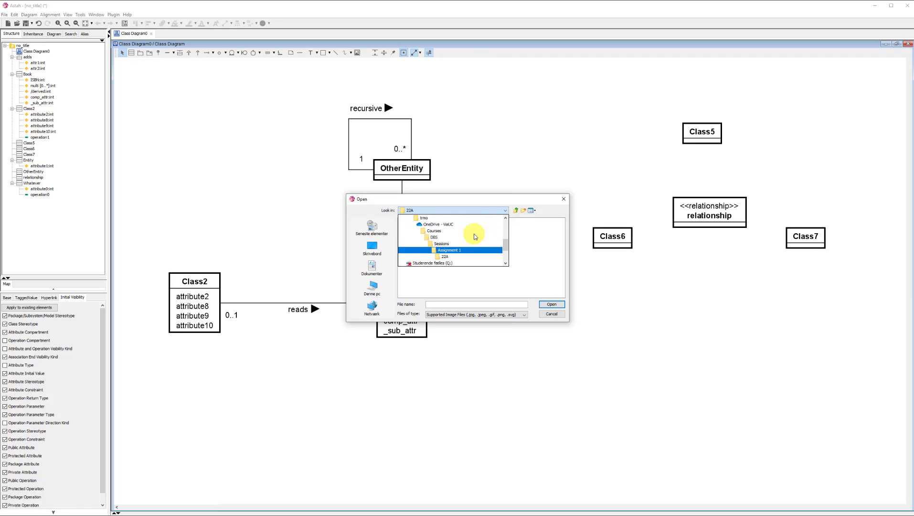
left_click(448, 238)
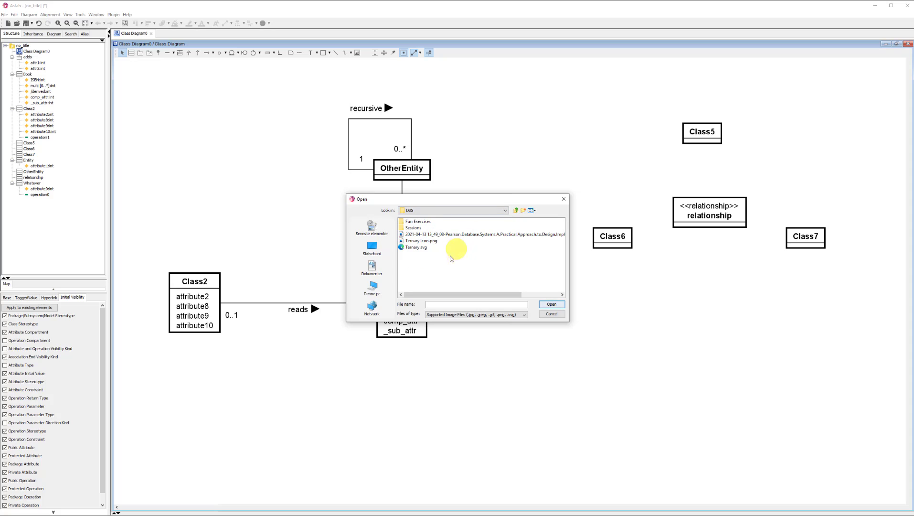
left_click(430, 241)
left_click(551, 305)
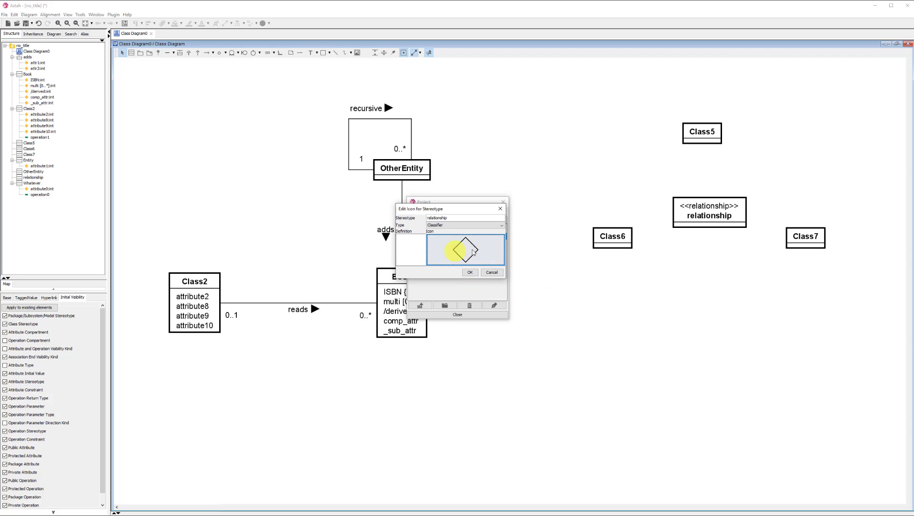
left_click(470, 273)
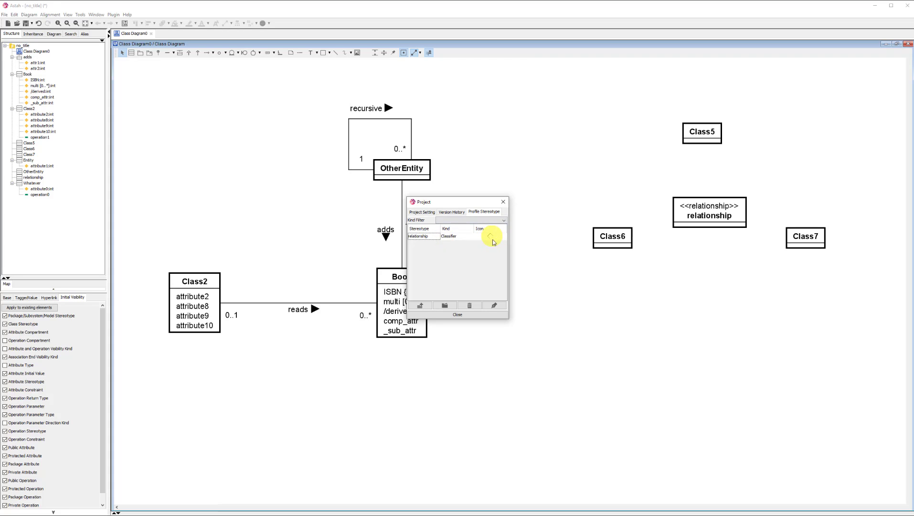
left_click(459, 315)
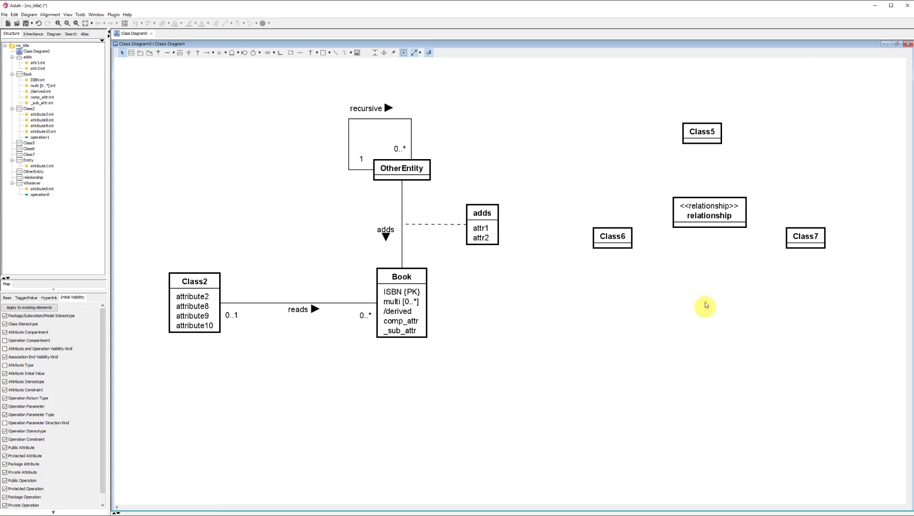
Step: Switch the relationship class to the customized icon notation
left_click(708, 207)
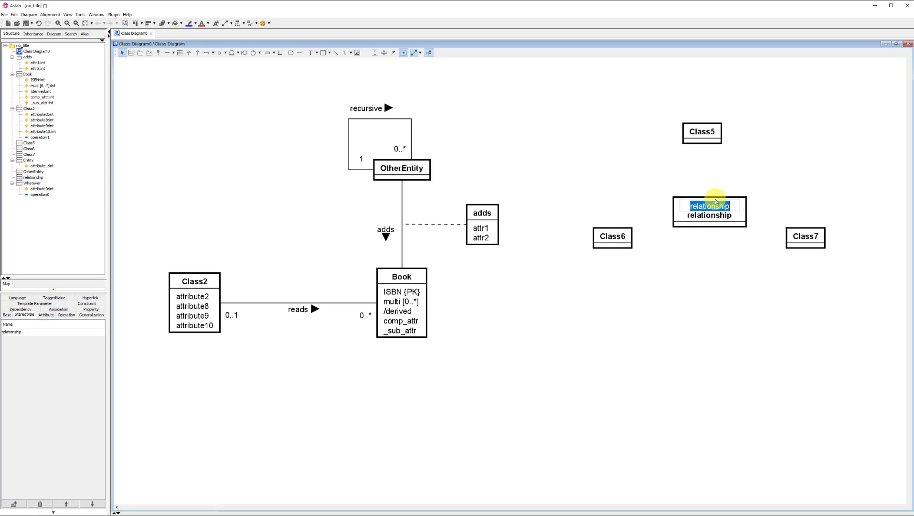
left_click(683, 195)
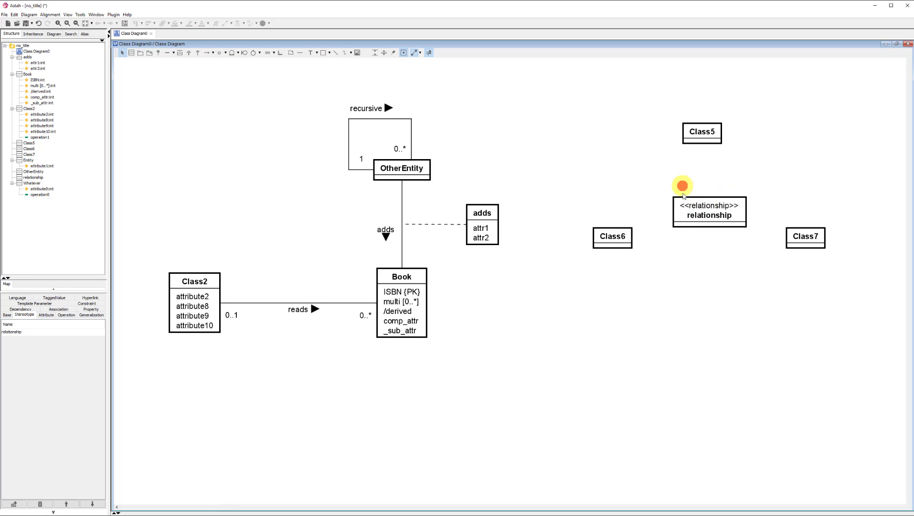
left_click(679, 228)
right_click(682, 229)
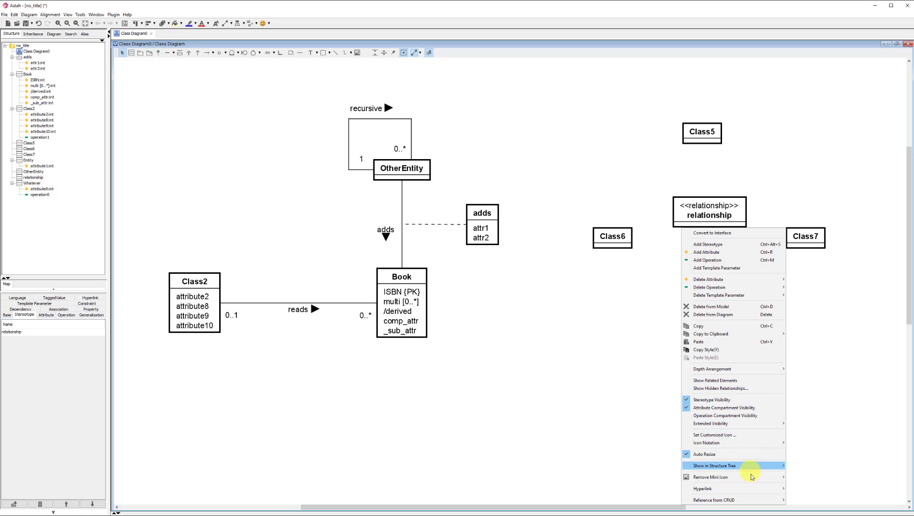
mouse_move(758, 465)
mouse_move(763, 444)
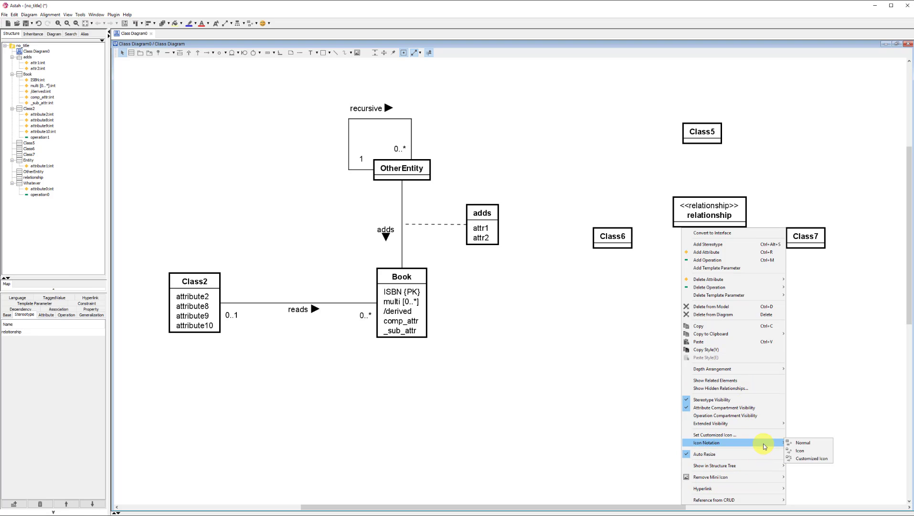
left_click(821, 460)
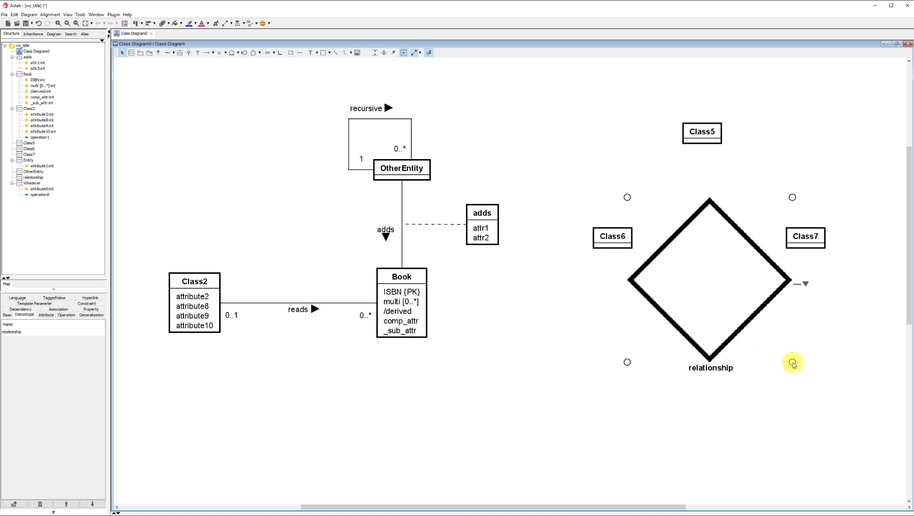
Step: Shrink the diamond so it fits between Class6 and Class7, and clear its name label
left_click_drag(793, 364, 677, 234)
left_click_drag(659, 198, 727, 237)
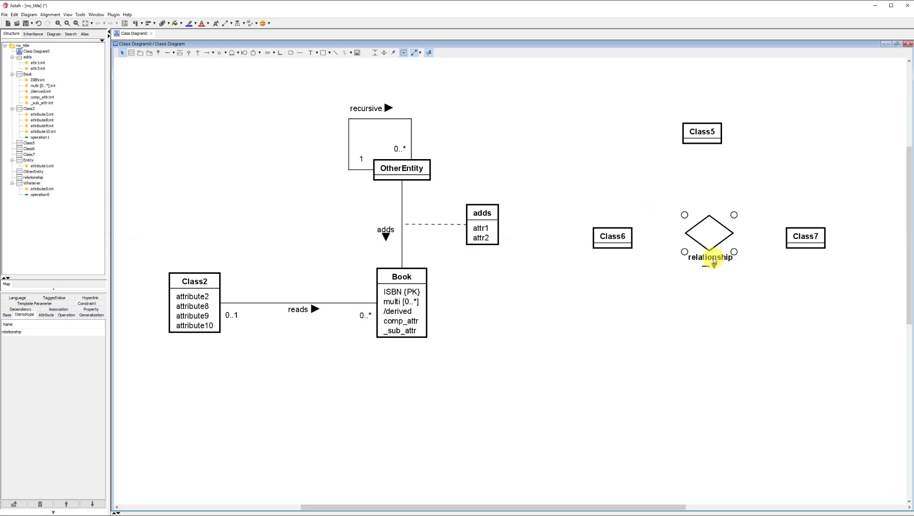
double_click(718, 260)
key("BackSpace")
key("Return")
left_click(718, 300)
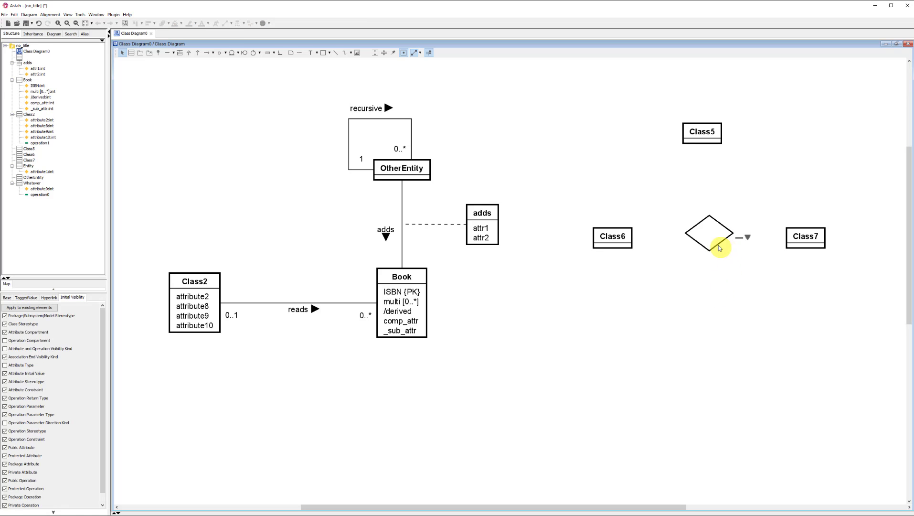
left_click(710, 245)
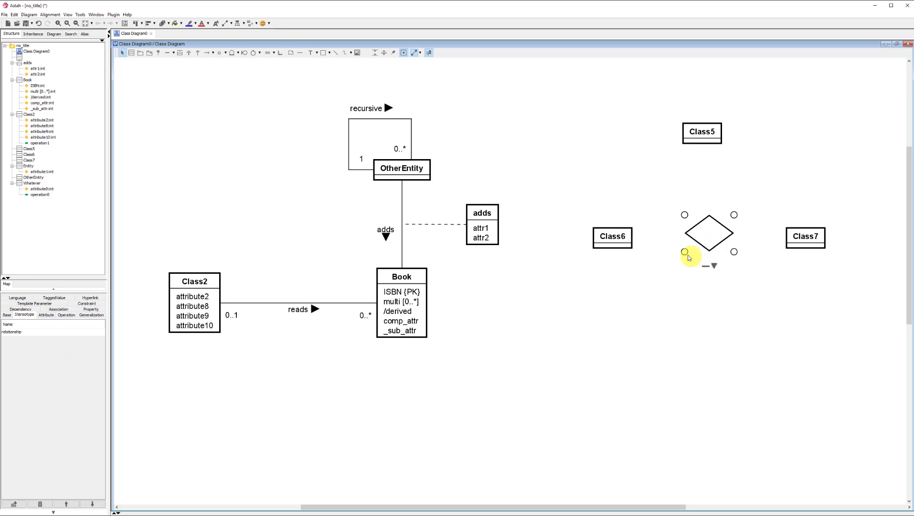
left_click_drag(686, 253, 686, 262)
left_click(723, 318)
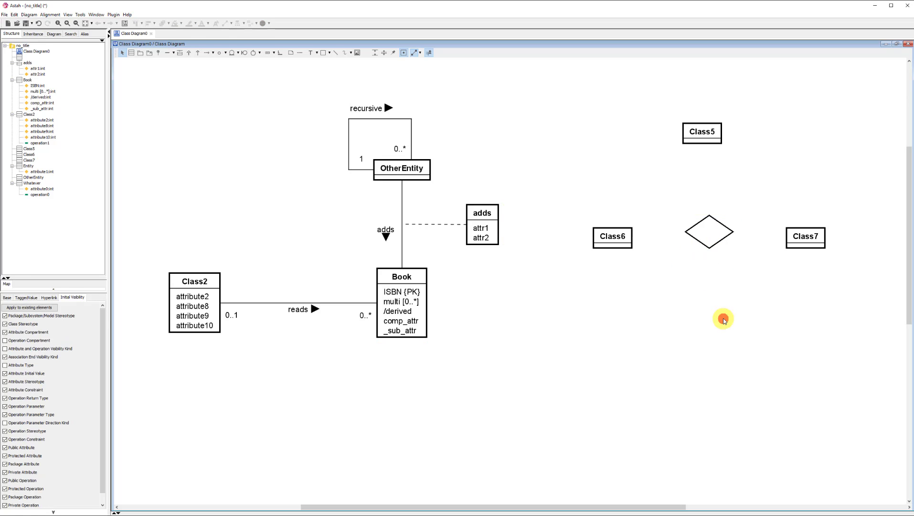
Step: Connect Class6, Class5 and Class7 to the diamond with association lines and enlarge the diamond slightly
mouse_move(625, 239)
left_click_drag(641, 242, 693, 230)
mouse_move(705, 145)
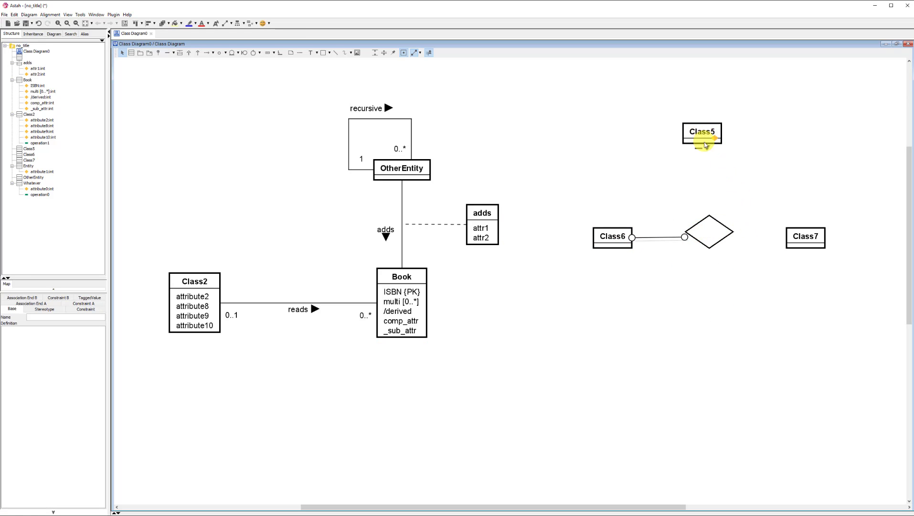
left_click_drag(703, 151, 709, 229)
mouse_move(775, 237)
left_mouse_down()
mouse_move(707, 245)
mouse_move(709, 236)
mouse_move(734, 252)
mouse_move(733, 261)
left_mouse_up()
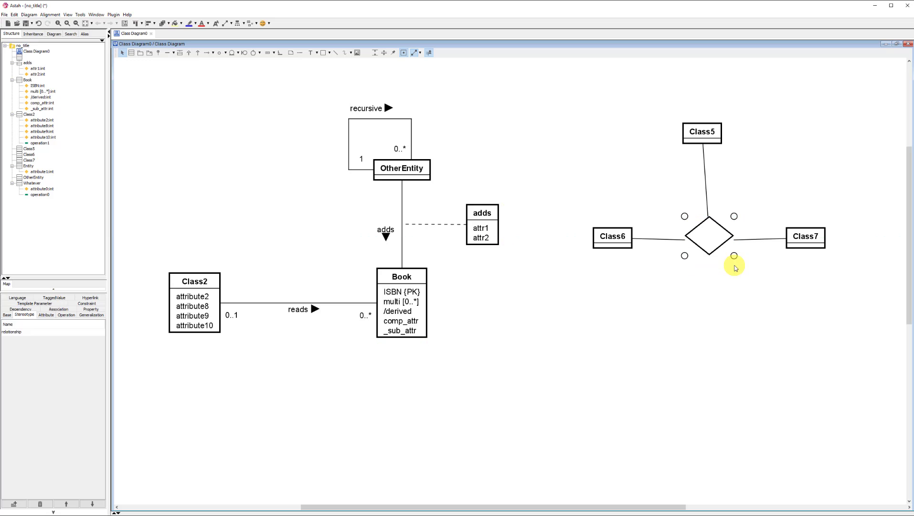
Step: Nudge the diamond so its association lines to Class6 and Class7 run horizontally
left_click(736, 243)
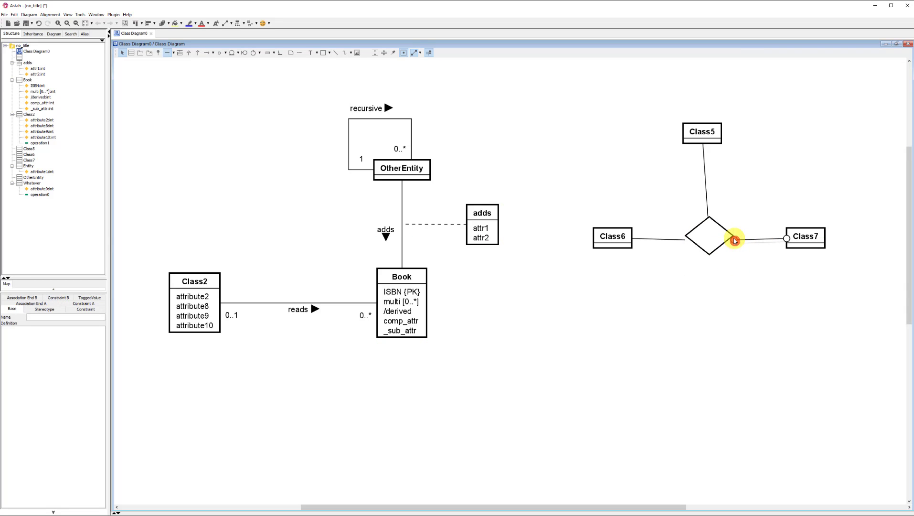
left_click(732, 237)
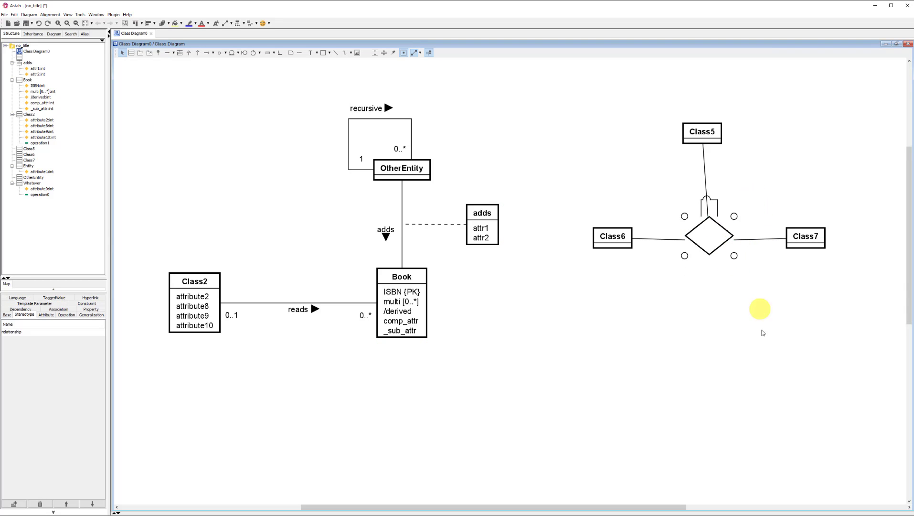
left_click(749, 315)
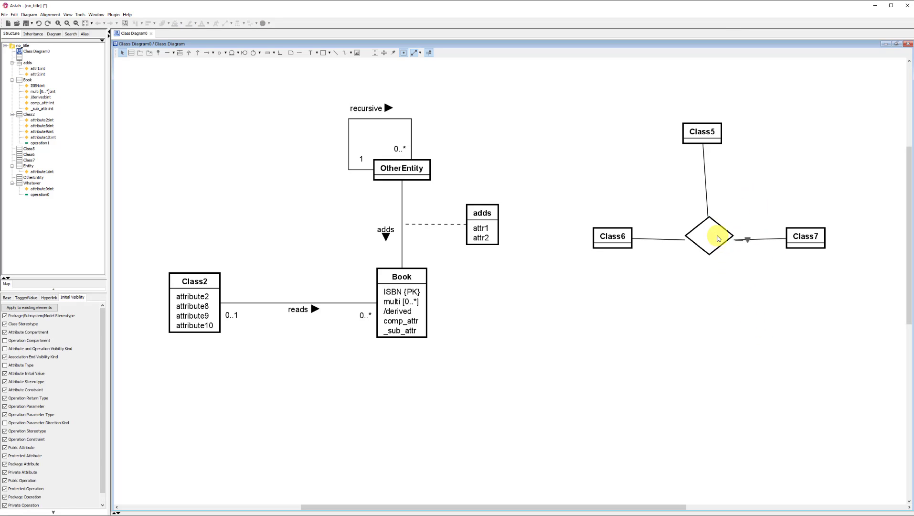
left_click_drag(718, 239, 717, 236)
left_click(746, 342)
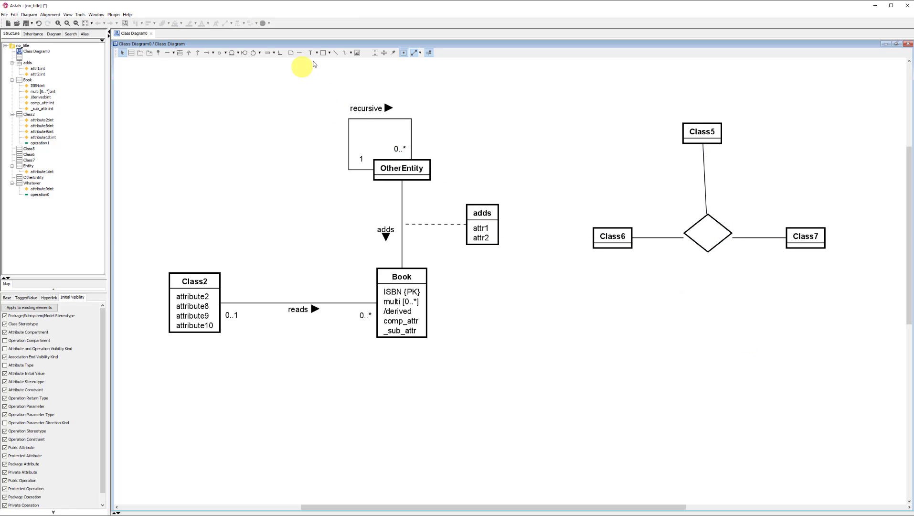
Step: Add a text label reading adds and place it inside the ternary diamond
left_click(312, 53)
left_click(687, 292)
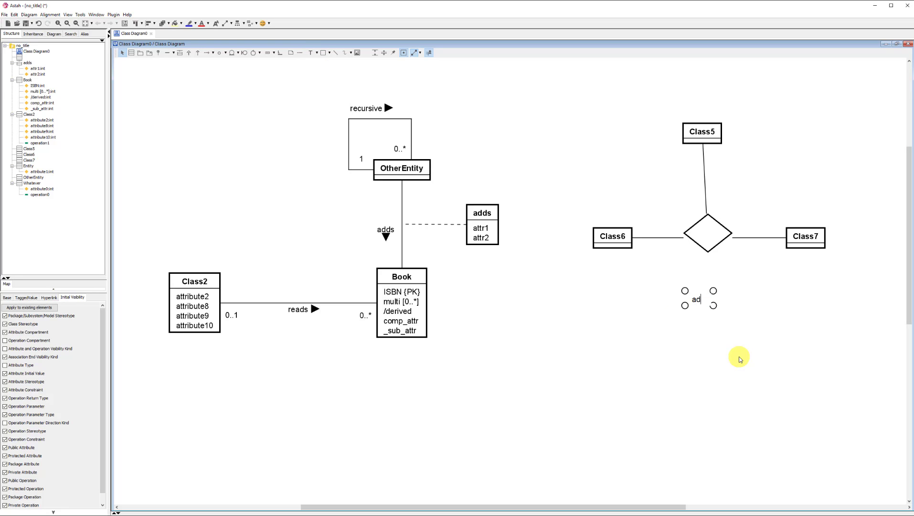
scroll(739, 359, "up", 1)
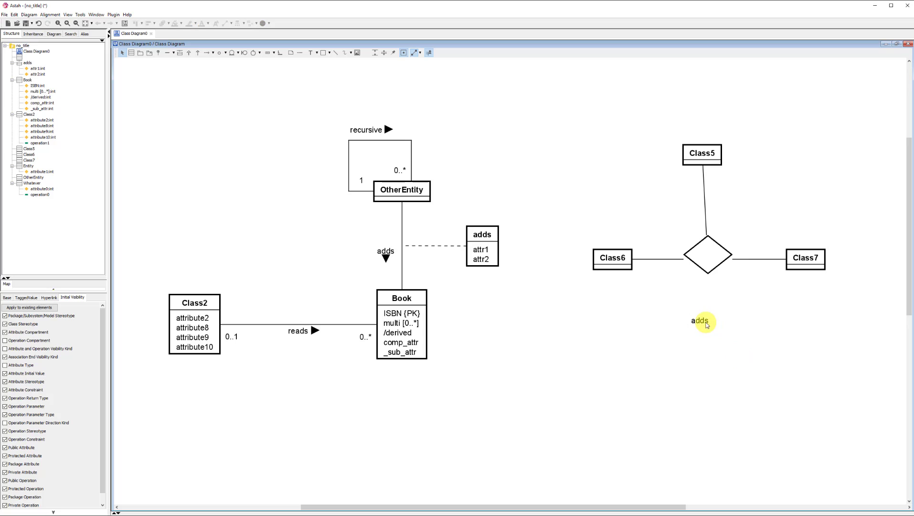
left_click_drag(700, 322, 715, 262)
left_click(780, 369)
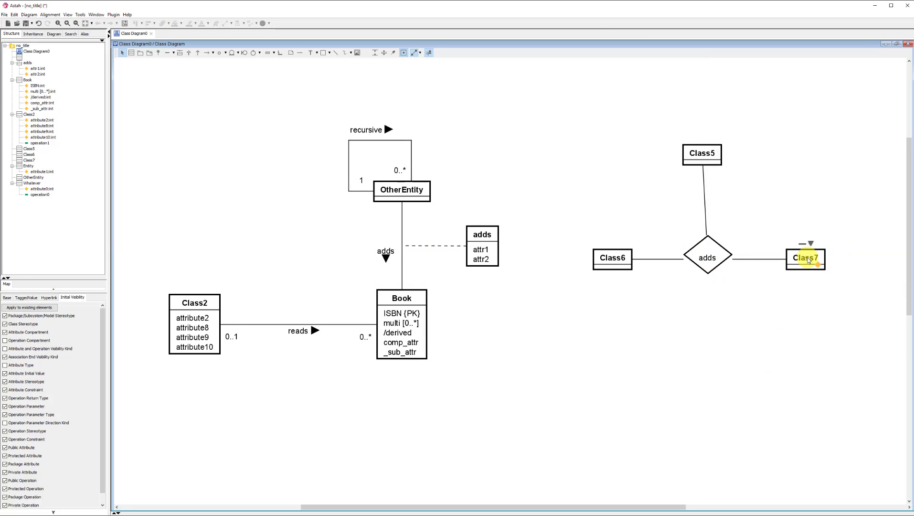
Step: Move Class7 farther from the diamond, make the diamond slightly taller, and align Class5 directly above it
left_click_drag(808, 260, 836, 261)
left_click(720, 320)
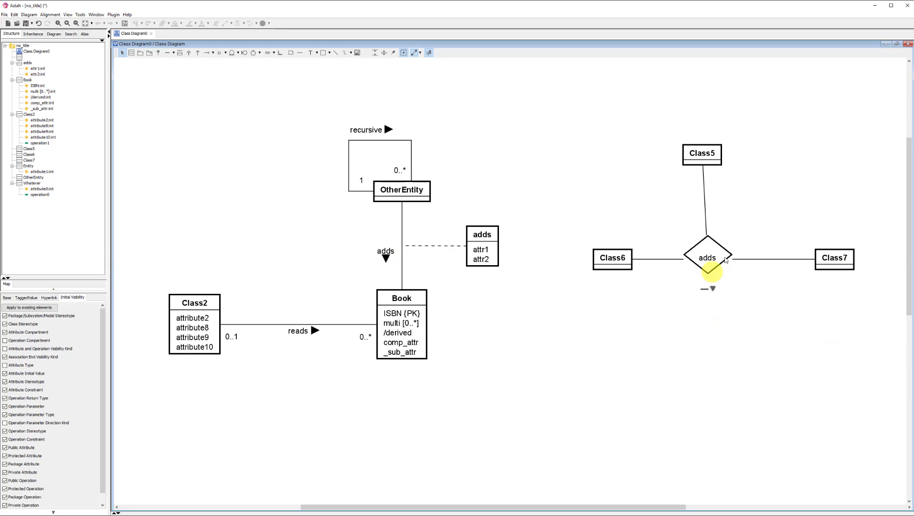
left_click(710, 241)
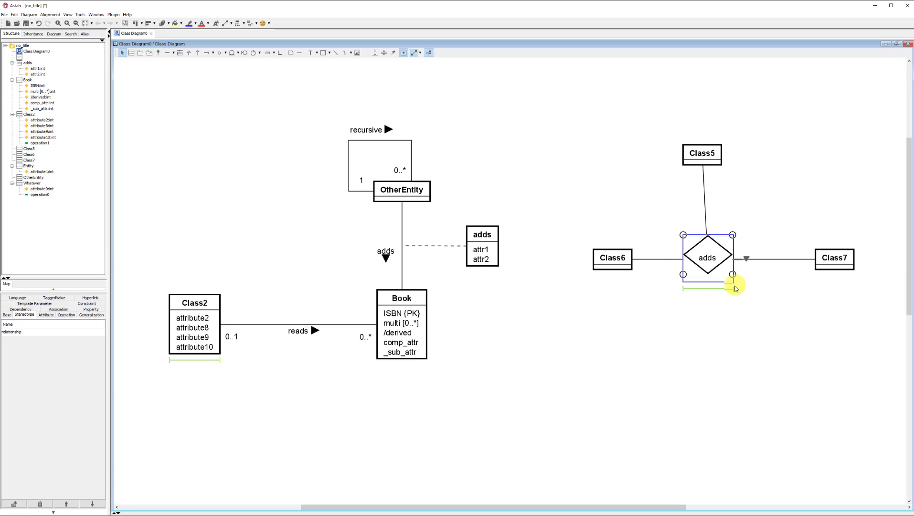
left_click(754, 347)
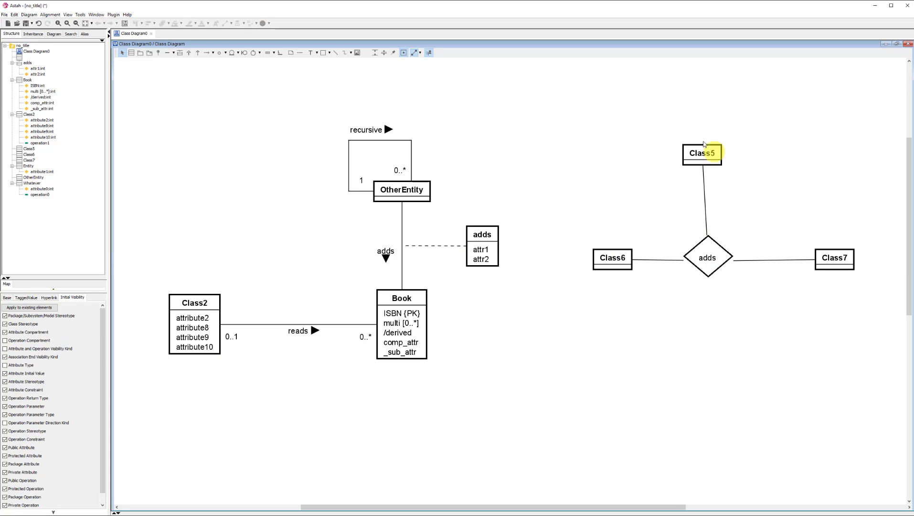
left_click_drag(704, 143, 709, 144)
left_click(715, 368)
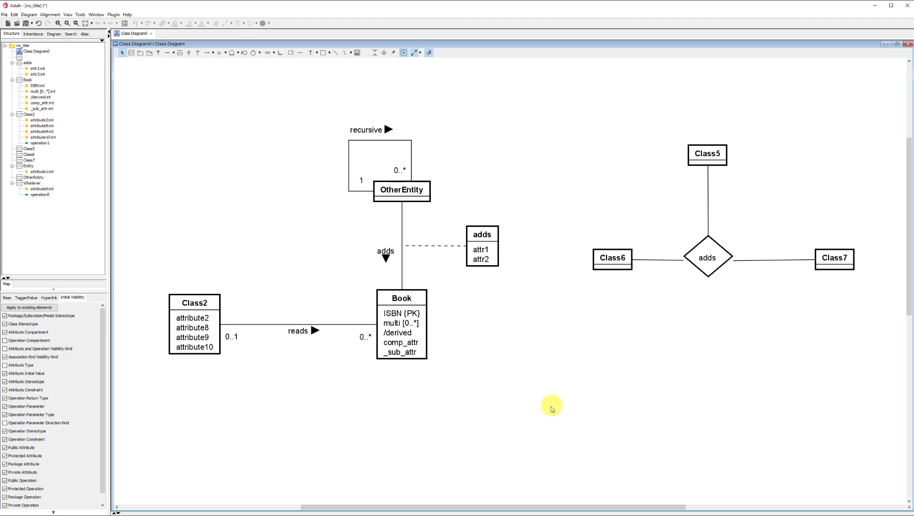
Step: Create three classes, Class9, Class10 and Class11, below the ternary relationship and spread them around an empty centre
left_click(553, 409)
left_click(665, 375)
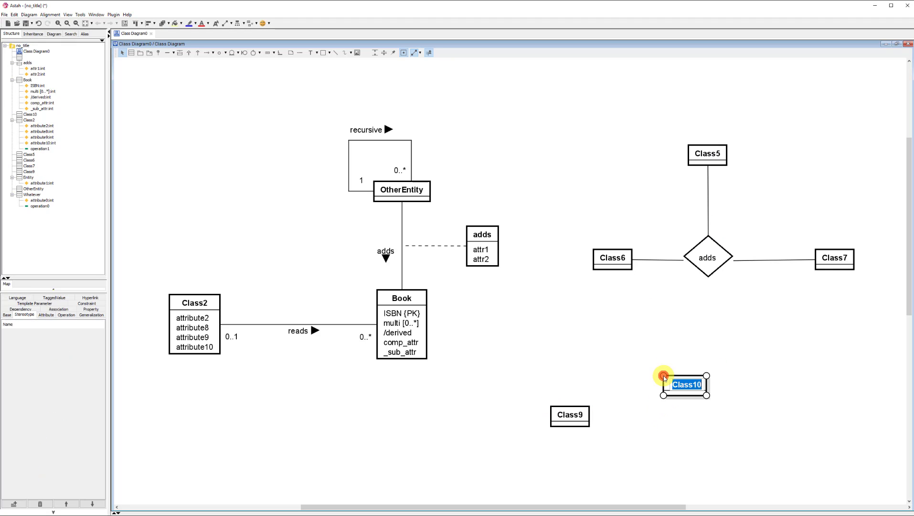
left_click(749, 435)
left_click(655, 465)
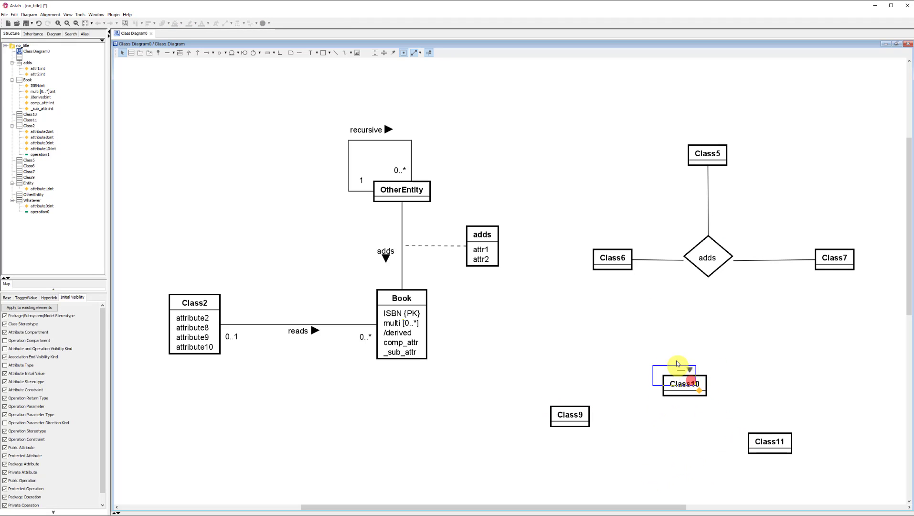
left_click_drag(677, 363, 673, 354)
left_click_drag(776, 440, 779, 422)
left_click(659, 429)
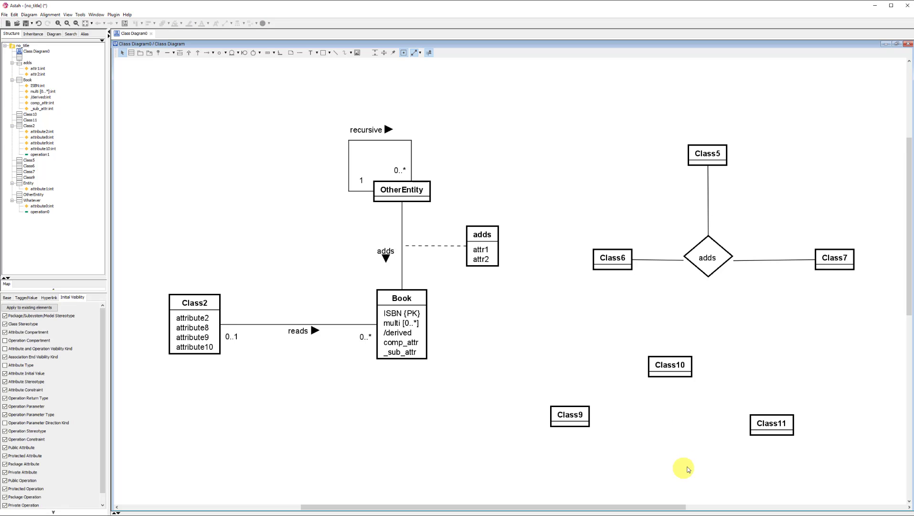
left_click(670, 436)
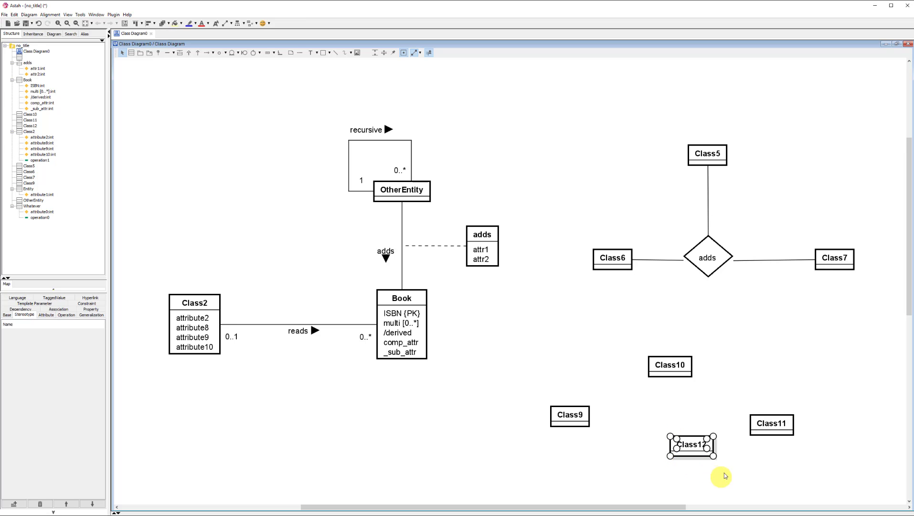
left_click_drag(742, 482, 649, 432)
key("Delete")
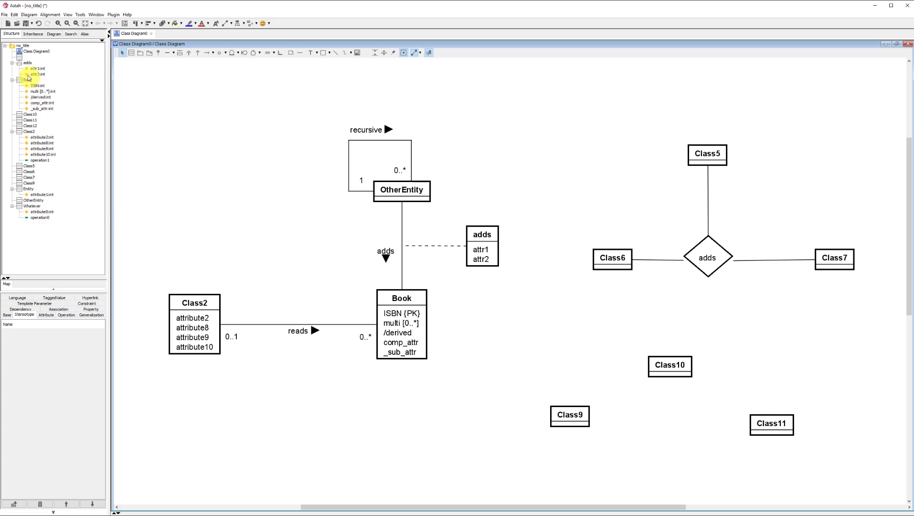
Step: Place the unnamed relationship class from the model between Class9, Class10 and Class11, and switch it to the customized icon notation
left_click(24, 57)
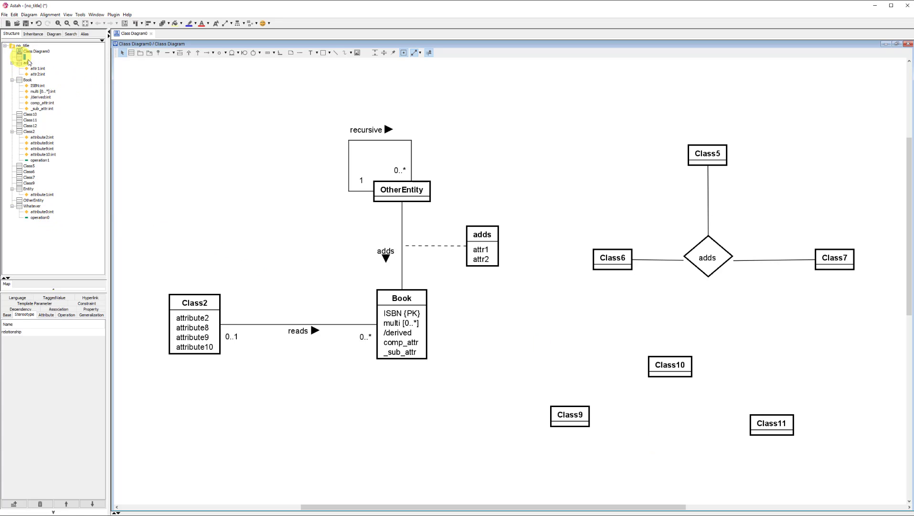
left_click_drag(20, 58, 677, 420)
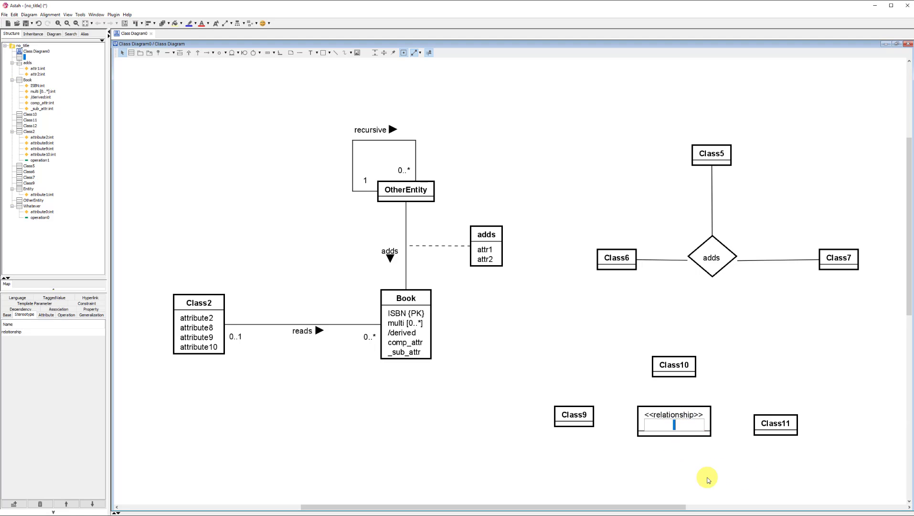
left_click(706, 478)
right_click(683, 417)
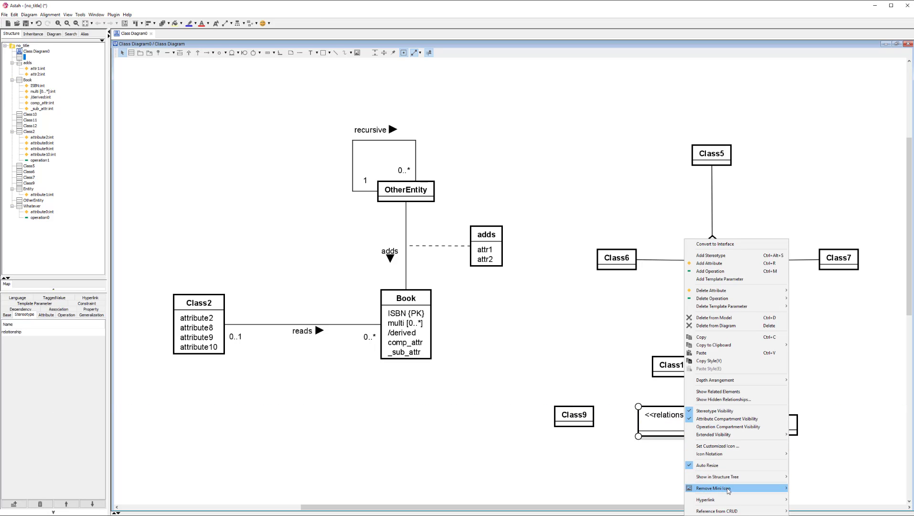
mouse_move(743, 484)
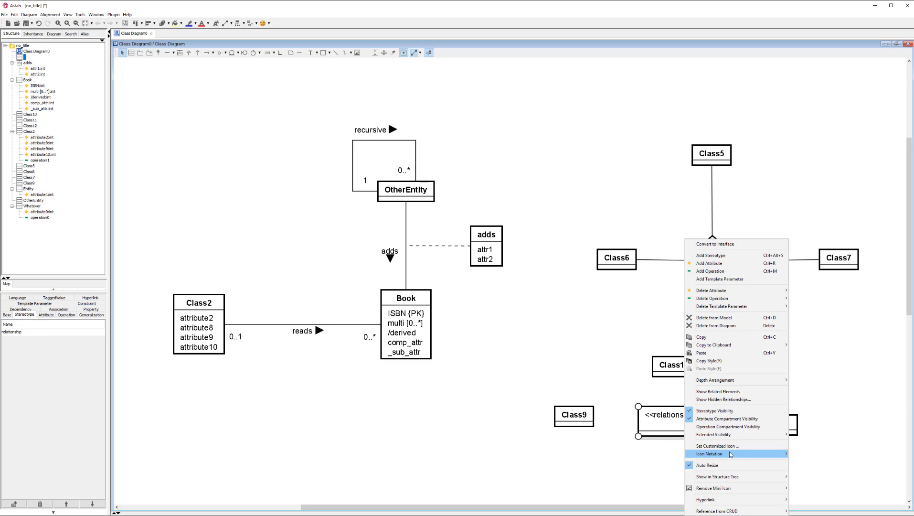
mouse_move(753, 456)
left_click(810, 470)
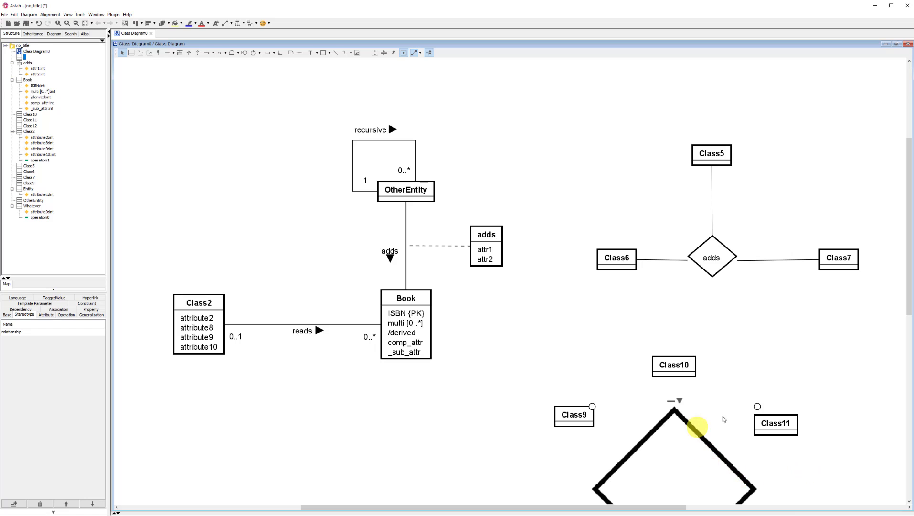
Step: Shrink the new diamond and centre it between Class9 and Class11, below Class10
left_click_drag(758, 407, 676, 394)
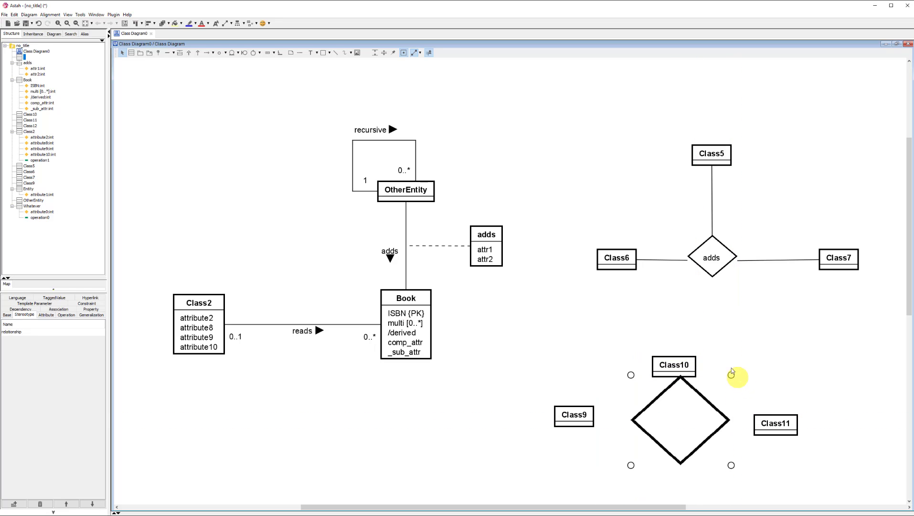
left_click_drag(731, 375, 689, 423)
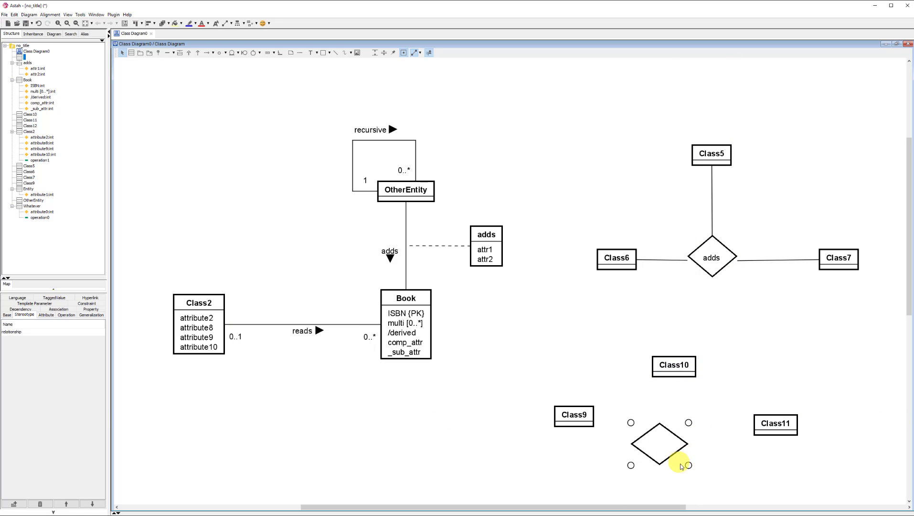
left_click_drag(671, 455, 686, 444)
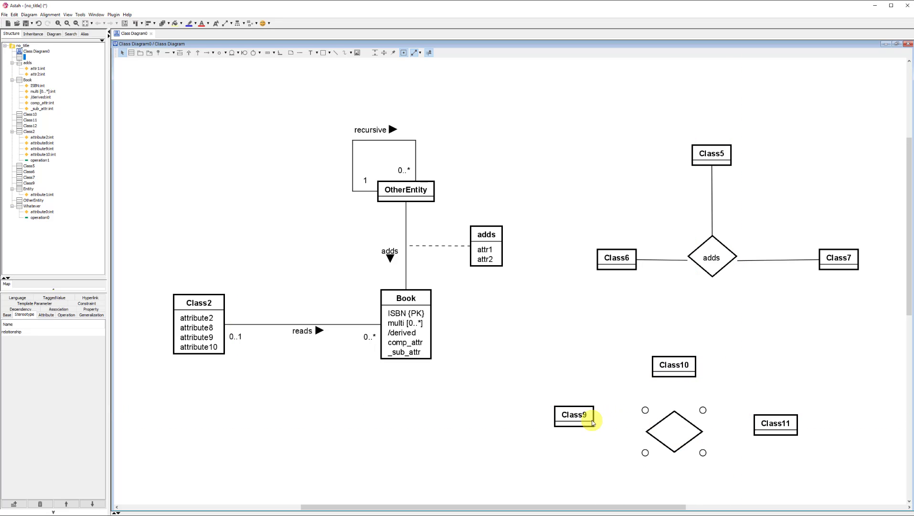
Step: Connect Class9, Class10 and Class11 to the new diamond with association lines
left_click_drag(605, 417, 654, 432)
left_click_drag(668, 374, 674, 430)
left_click_drag(741, 425, 686, 436)
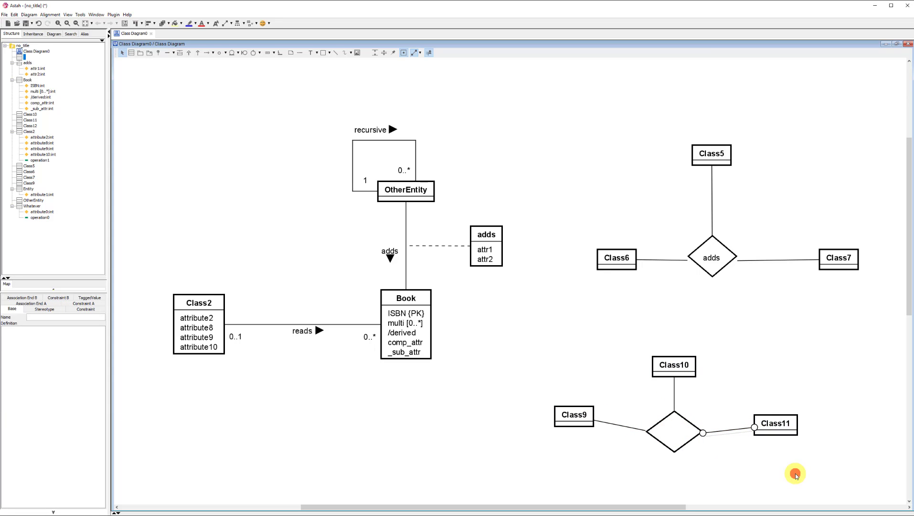
left_click(803, 478)
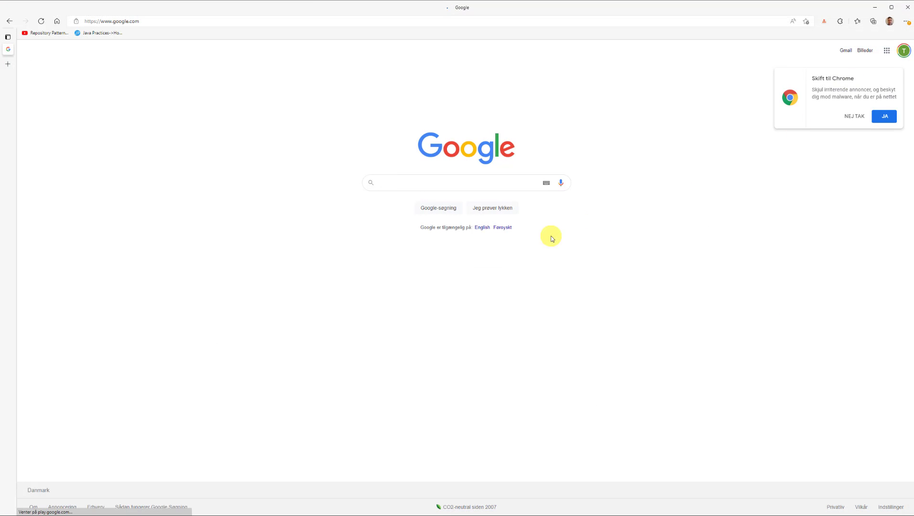
Step: Switch to the web browser and open the app.diagrams.net diagram editor
left_click(500, 304)
key("ctrl+l")
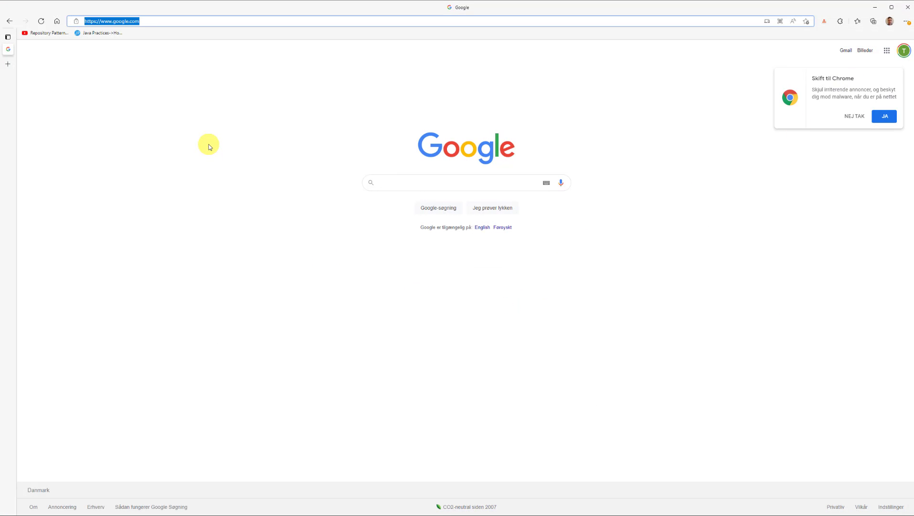
type("apps.diag")
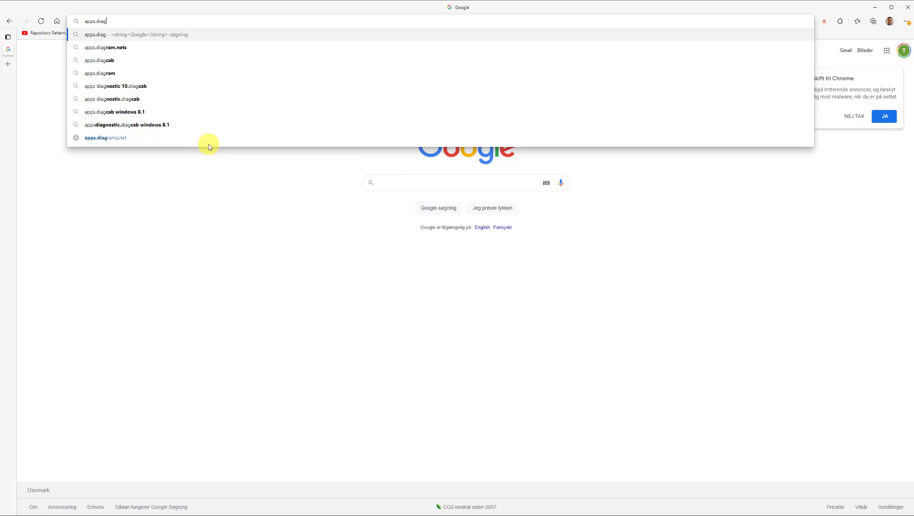
key("Down")
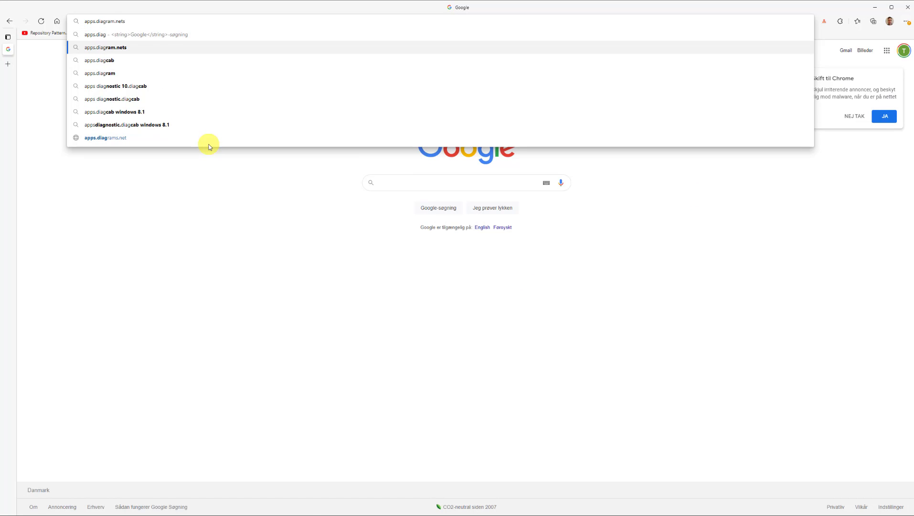
key("Return")
left_click(116, 122)
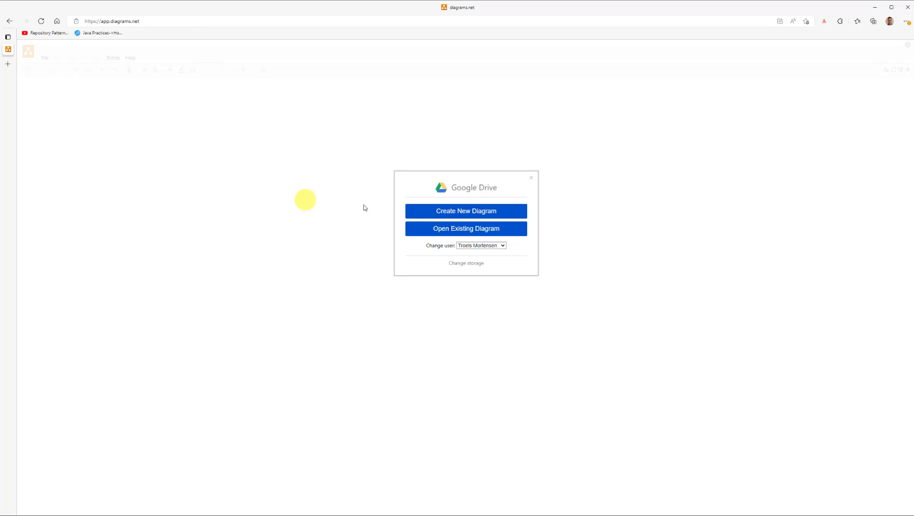
Step: Create a blank diagram named example in Google Drive, saving it in the root folder
left_click(470, 211)
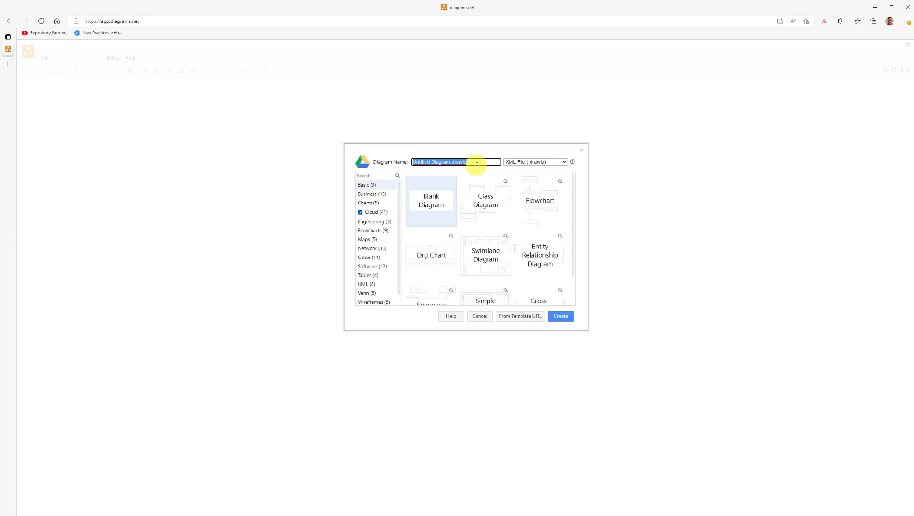
type("example")
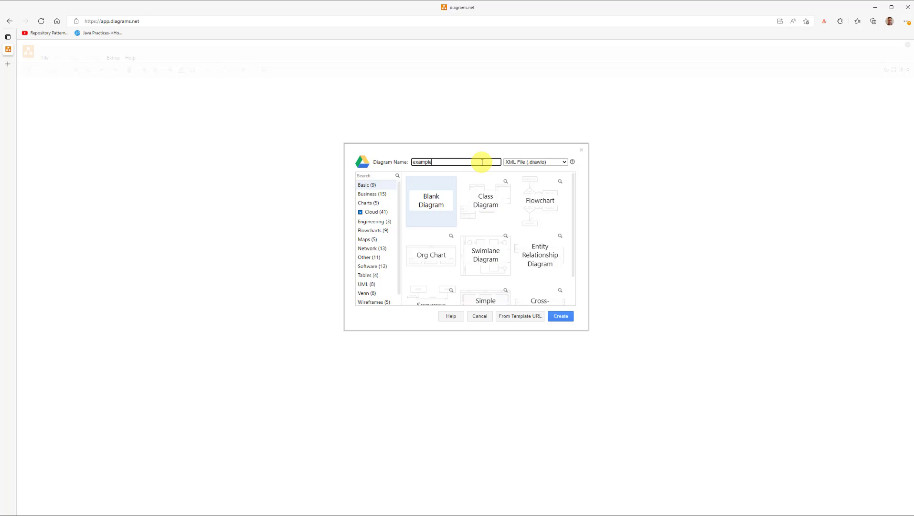
scroll(451, 222, "down", 1)
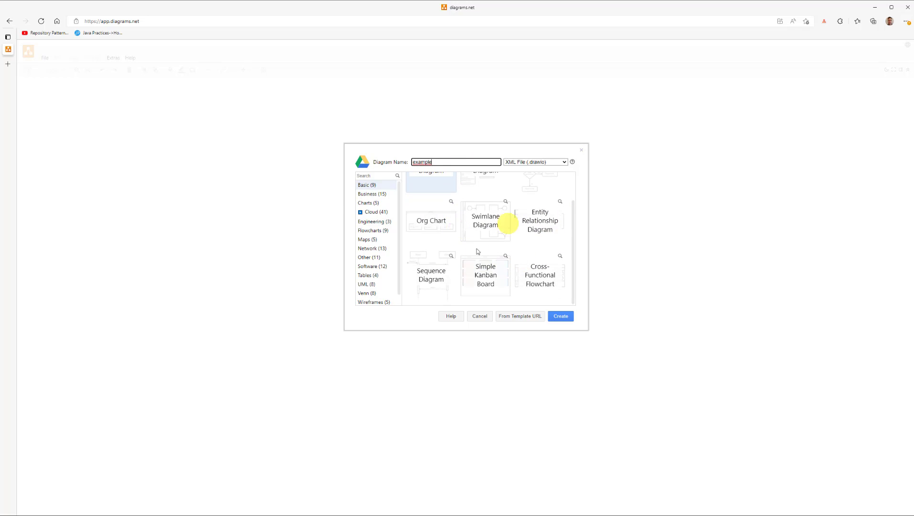
scroll(487, 262, "up", 1)
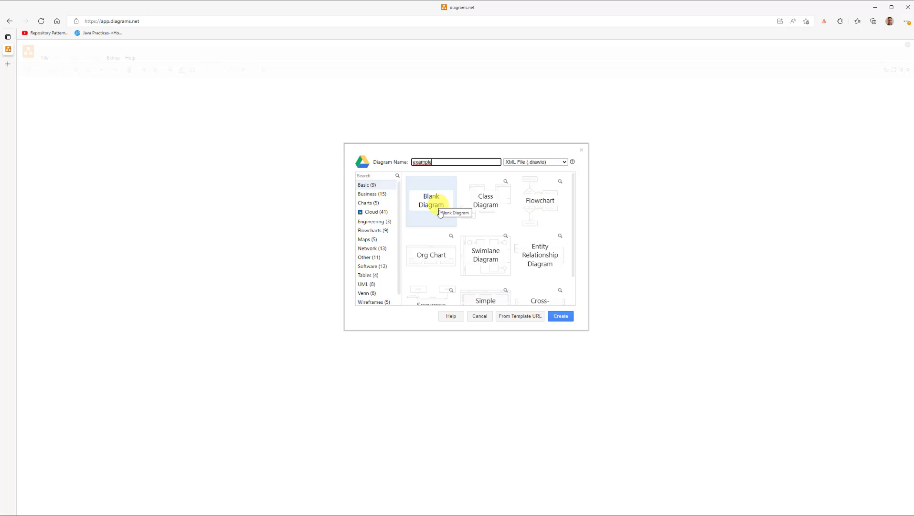
scroll(449, 229, "down", 1)
scroll(373, 299, "down", 1)
scroll(373, 296, "up", 1)
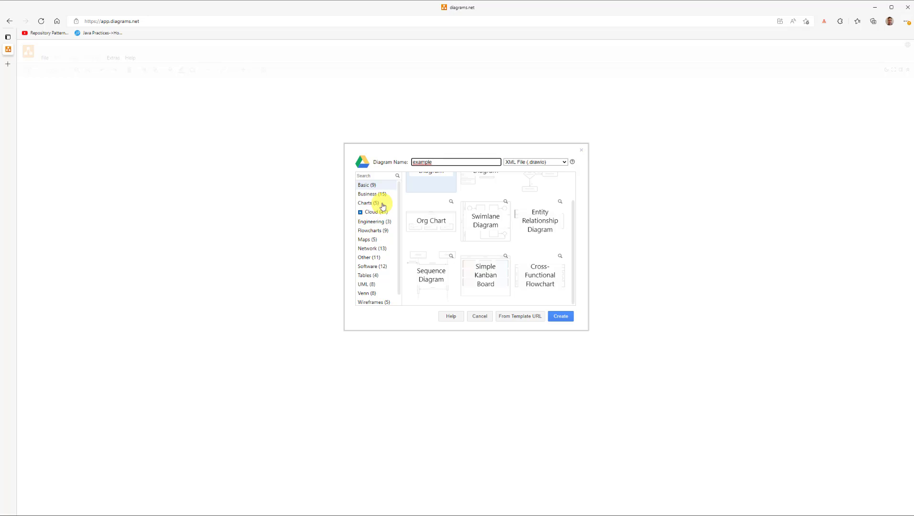
scroll(488, 230, "up", 1)
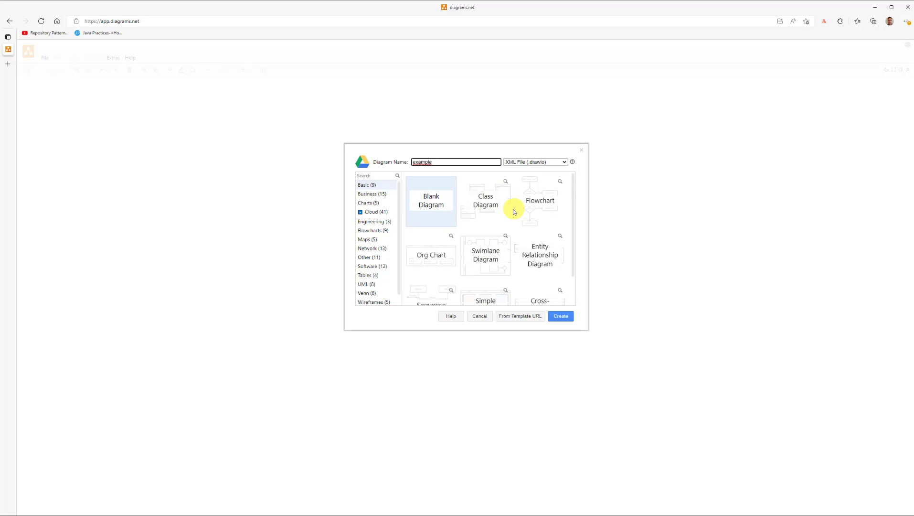
left_click(435, 207)
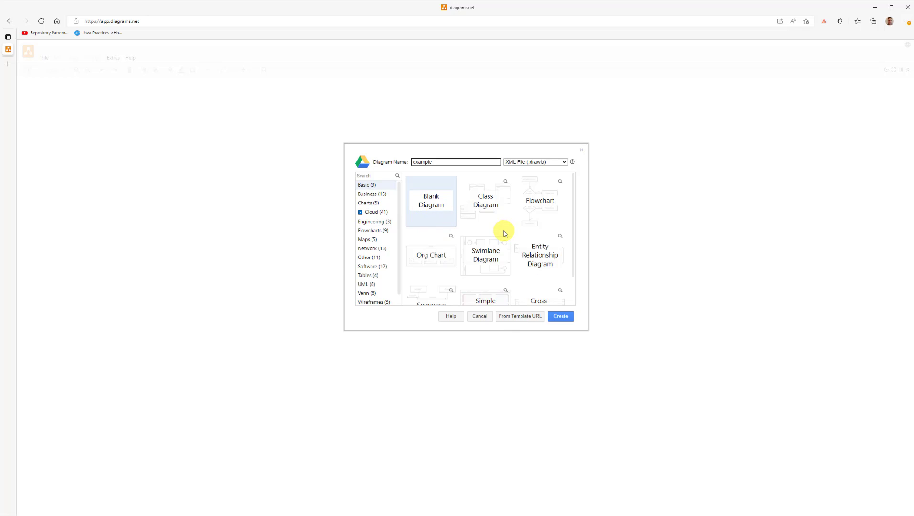
left_click(564, 319)
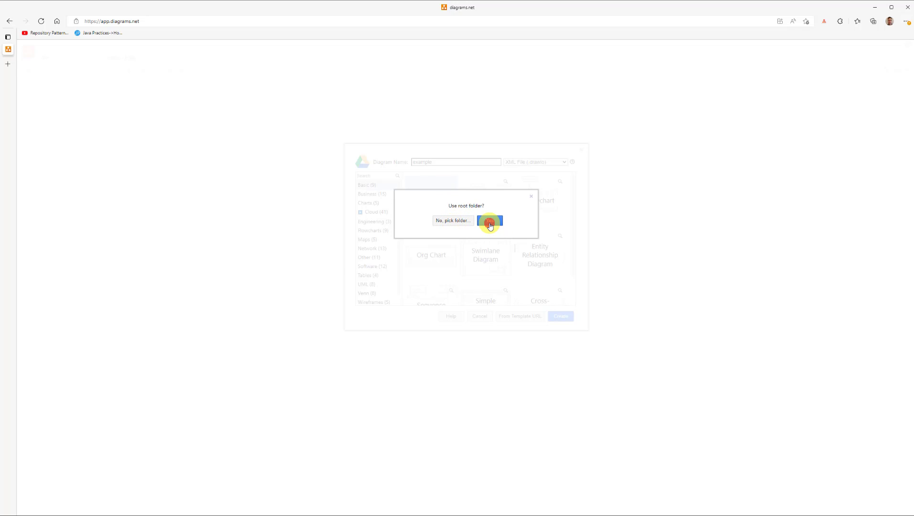
left_click(489, 222)
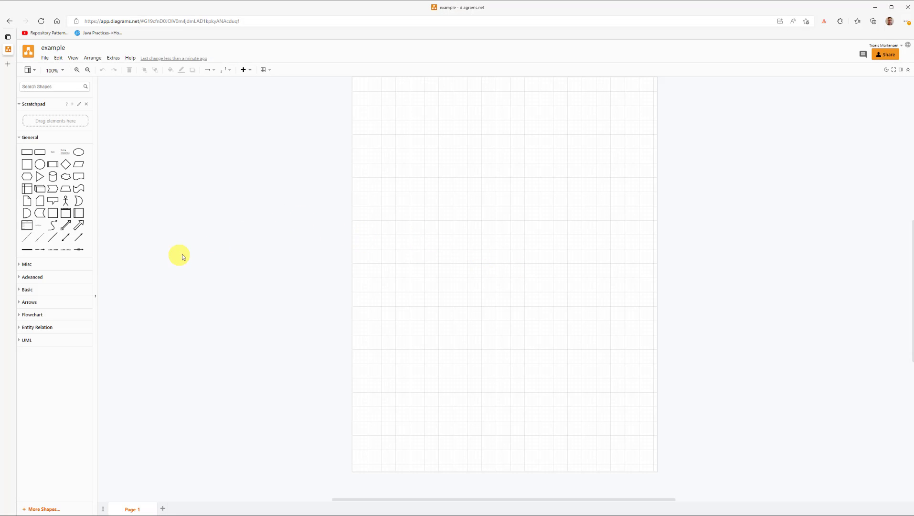
Step: Rename the diagram's first page to ER
right_click(137, 509)
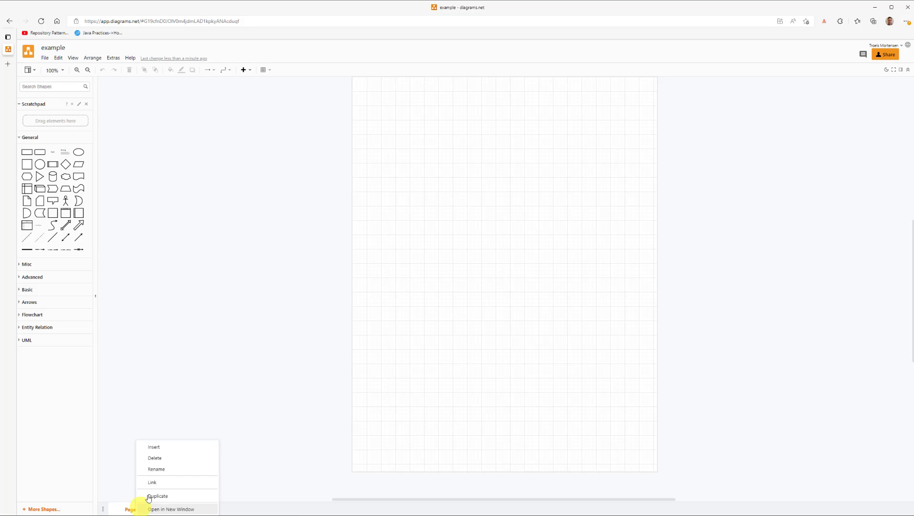
left_click(180, 469)
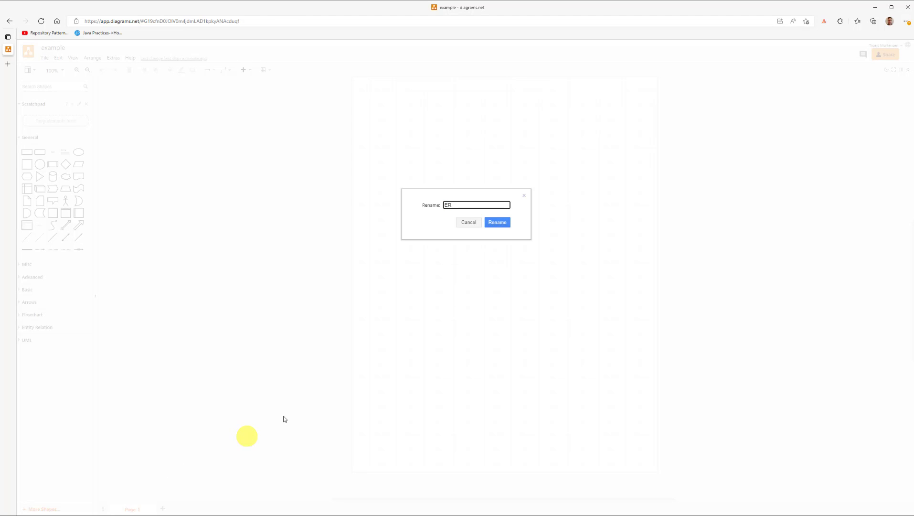
left_click(498, 222)
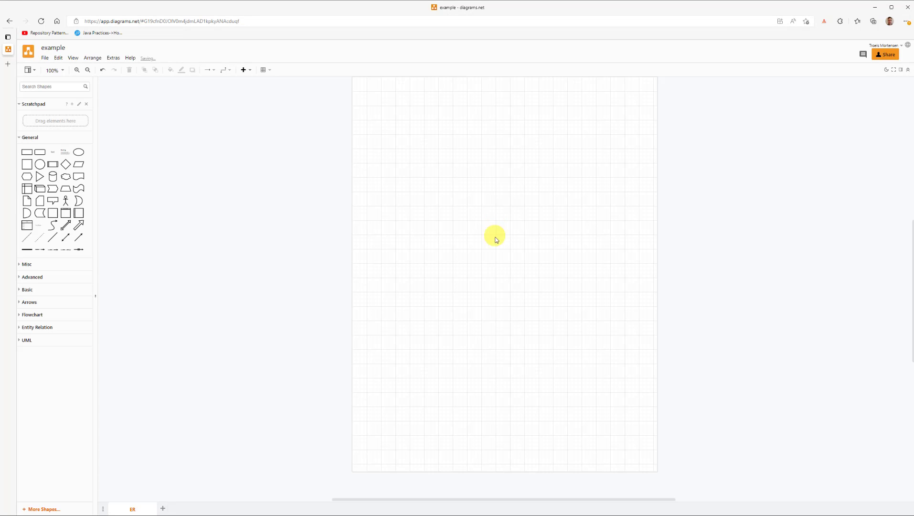
Step: Add a second page named ClassDiagram and return to the ER page
left_click(163, 508)
right_click(180, 509)
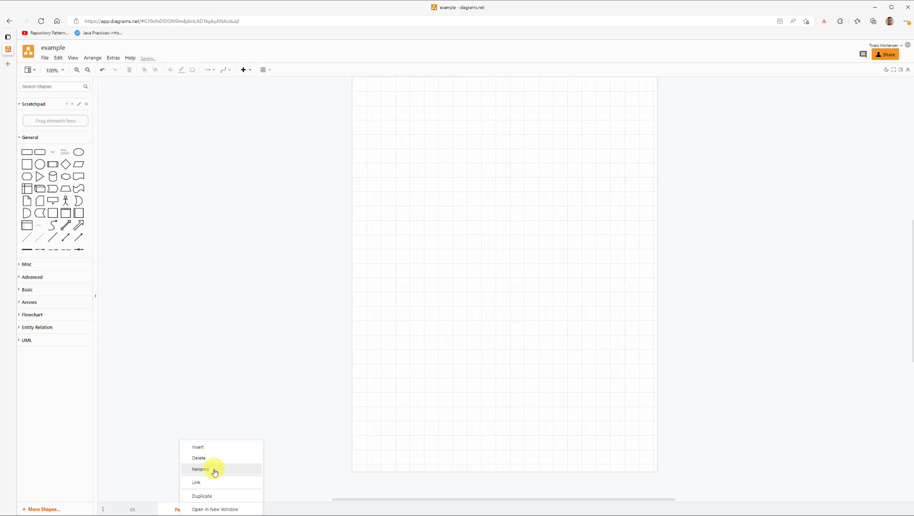
left_click(216, 468)
type("ClassDiagram")
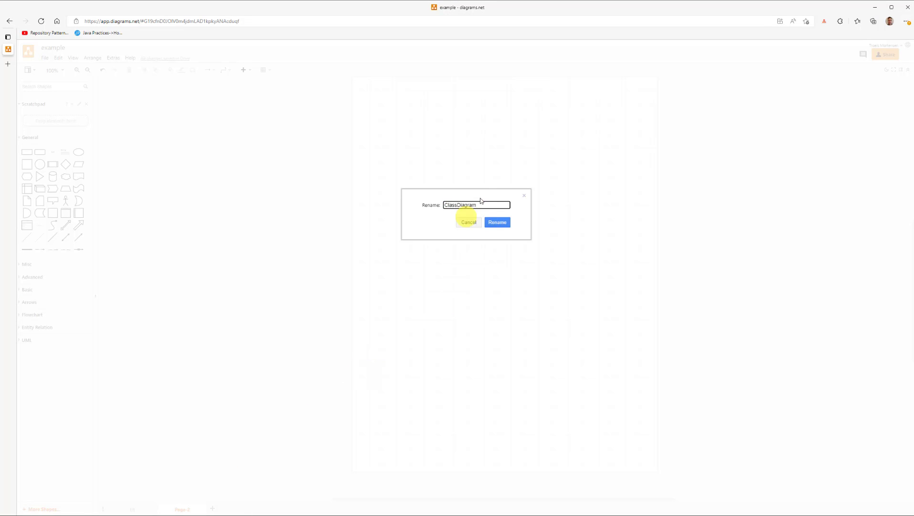
left_click(497, 222)
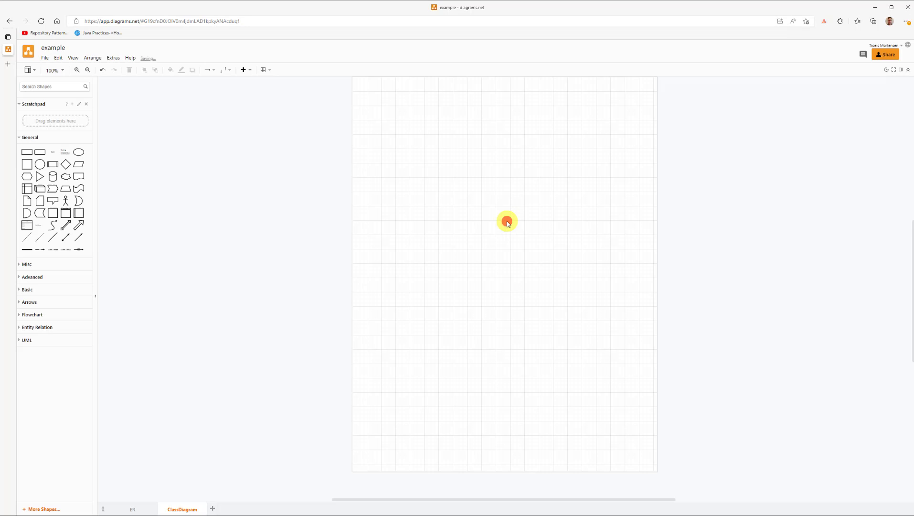
left_click(144, 510)
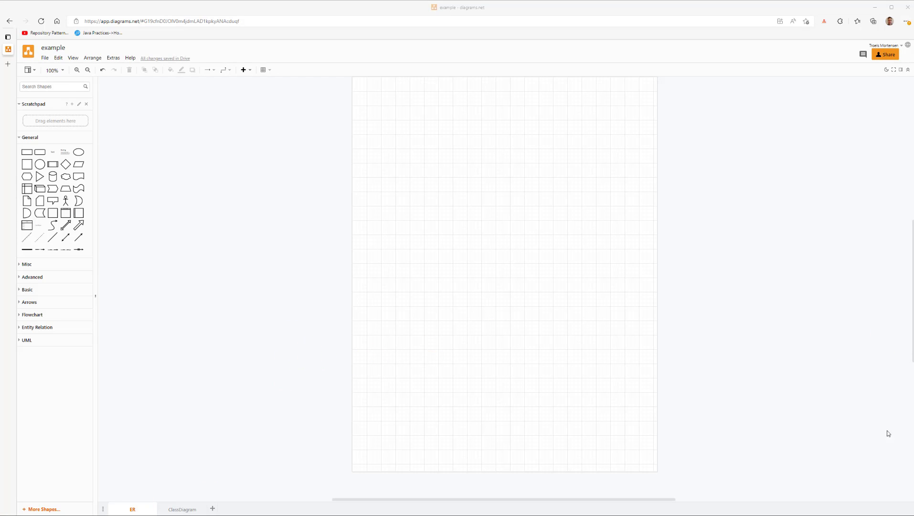
left_click(286, 270)
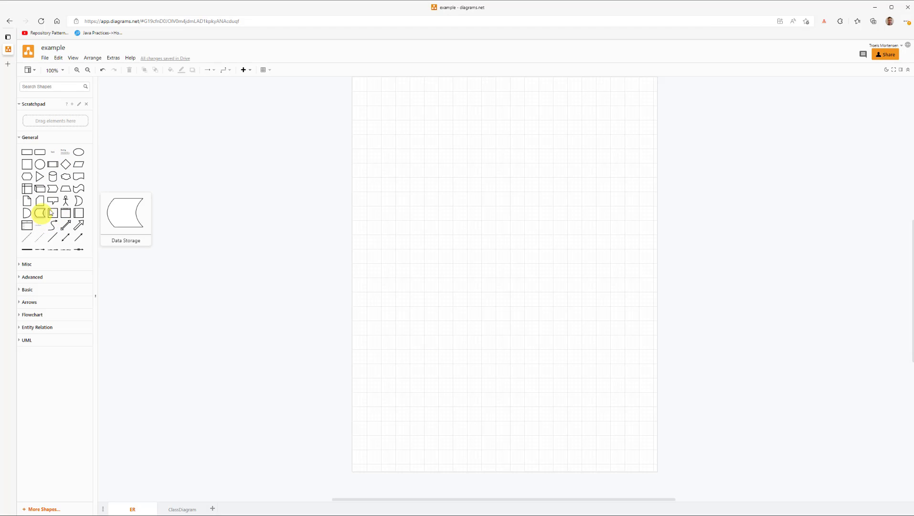
Step: Widen the shape library and place a three-field UML class on the ER page, titled Entity
left_click(28, 340)
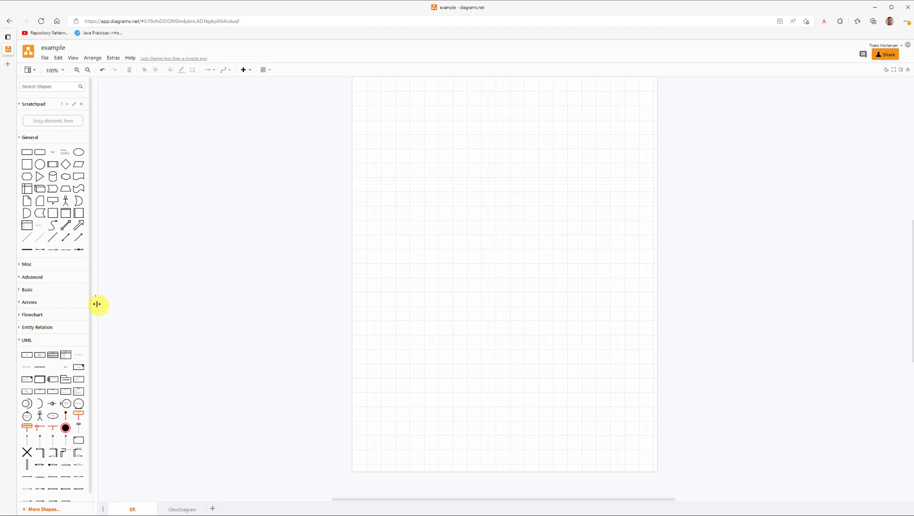
left_click_drag(96, 297, 181, 300)
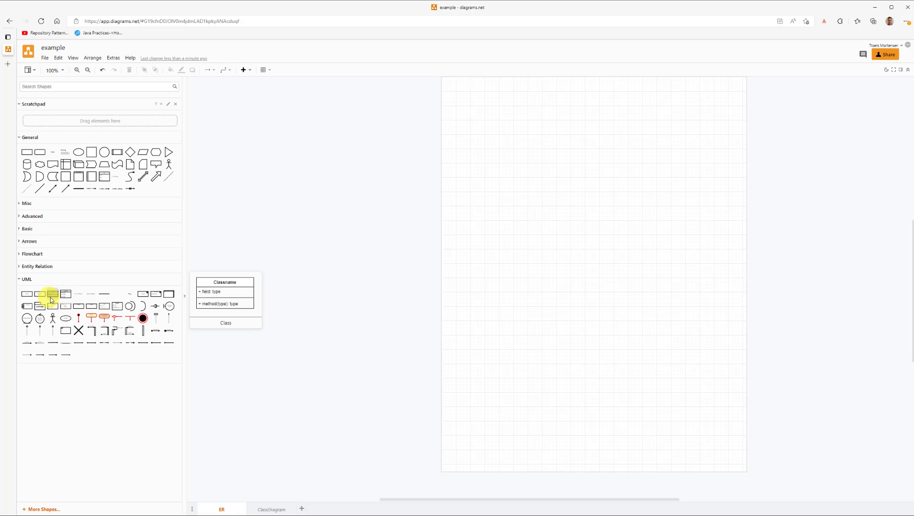
left_click_drag(67, 296, 512, 203)
double_click(550, 212)
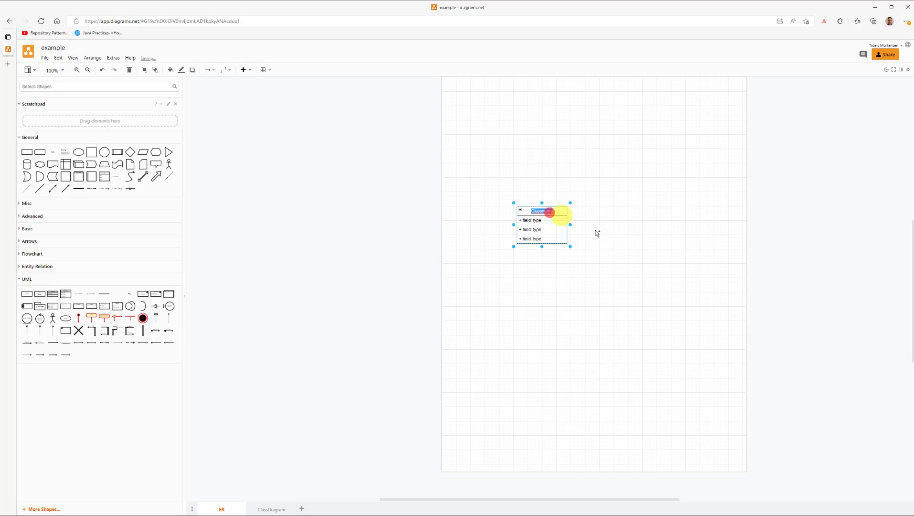
type("Er")
type("tity")
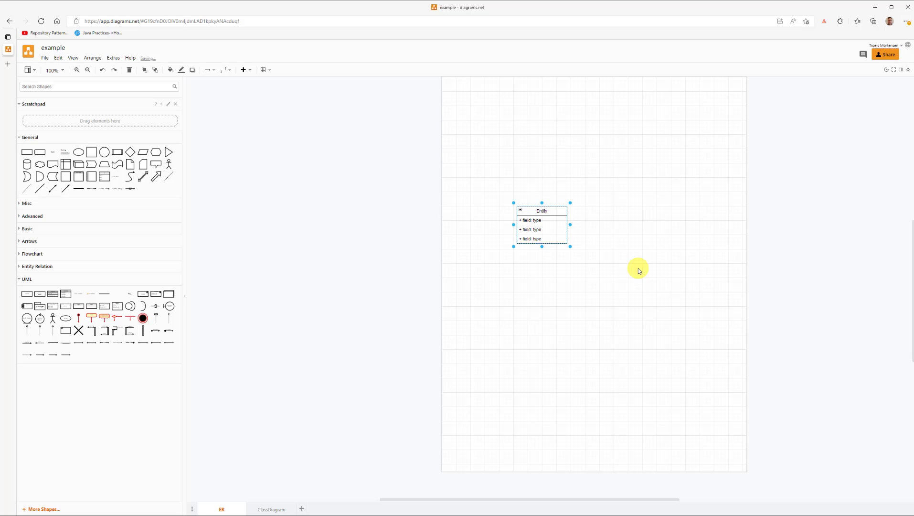
Step: Change the class's first two fields to ISBN and Title, and retitle the class Book
double_click(532, 220)
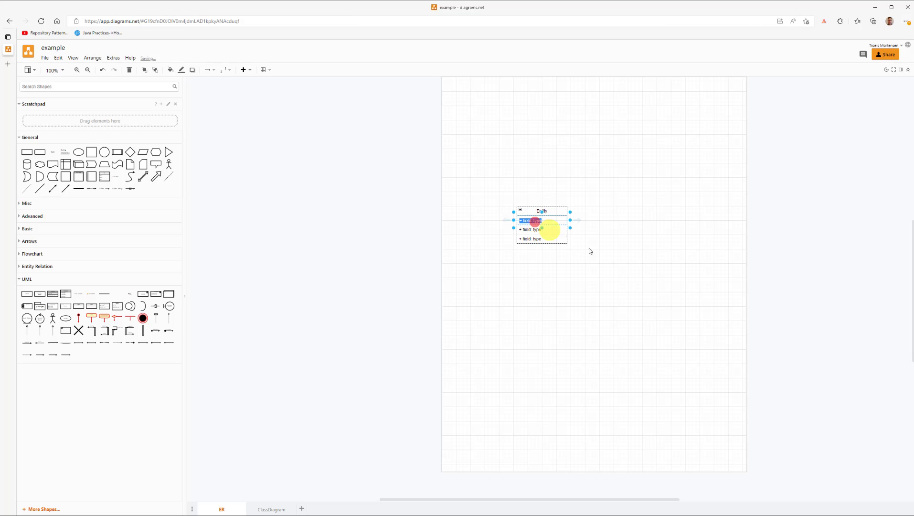
type("ISBN")
left_click(635, 267)
double_click(535, 230)
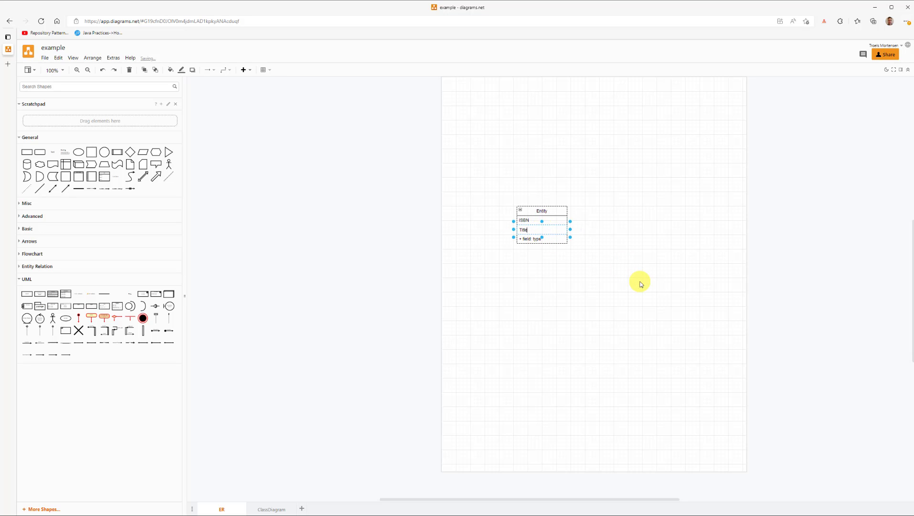
double_click(553, 210)
type("Book")
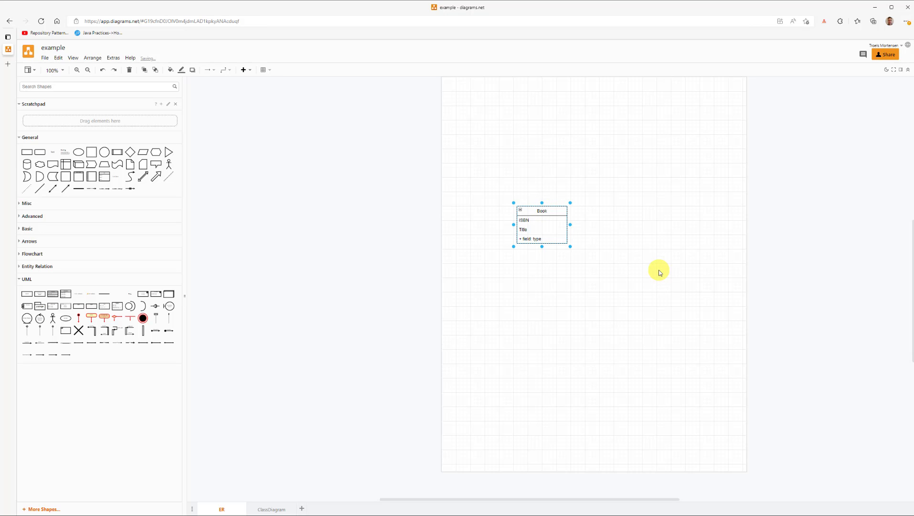
left_click(488, 265)
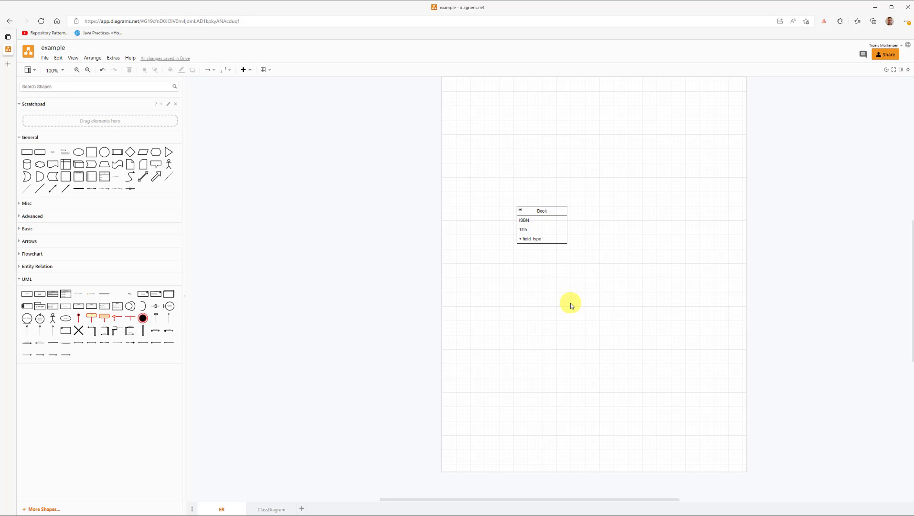
Step: Duplicate the Book entity to its right at the same height and title the copy Reader
left_click(547, 211)
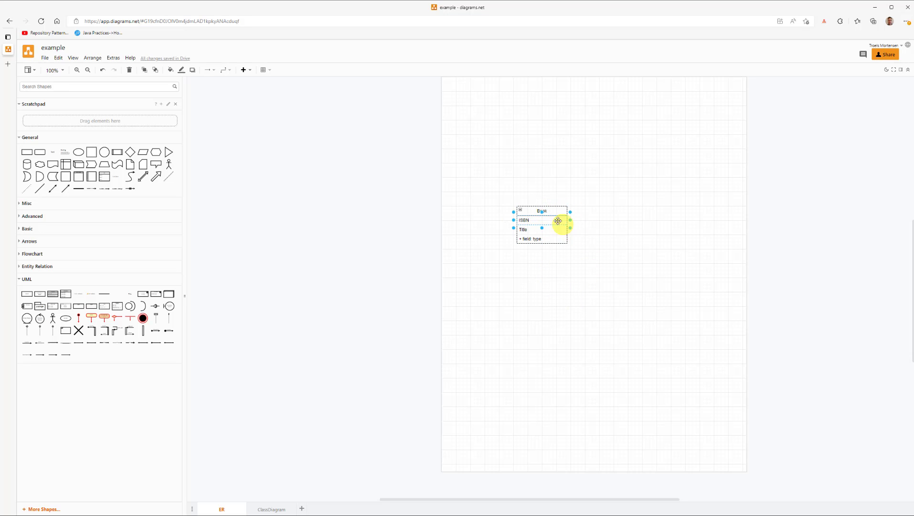
left_click(549, 210)
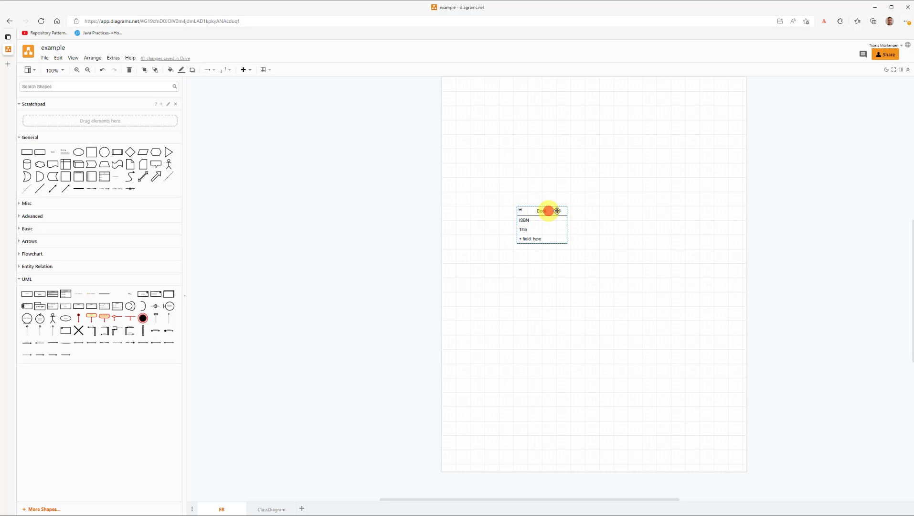
left_click_drag(557, 211, 686, 210)
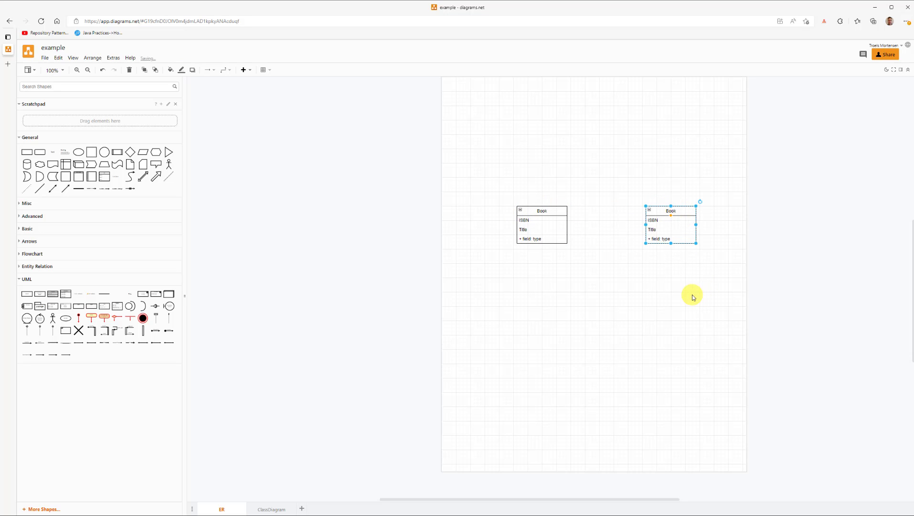
double_click(672, 210)
type("Reader")
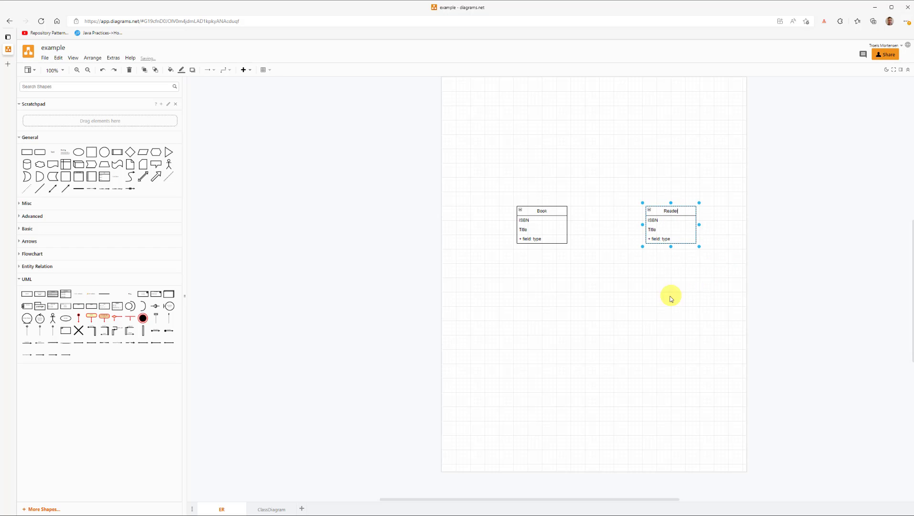
left_click(625, 271)
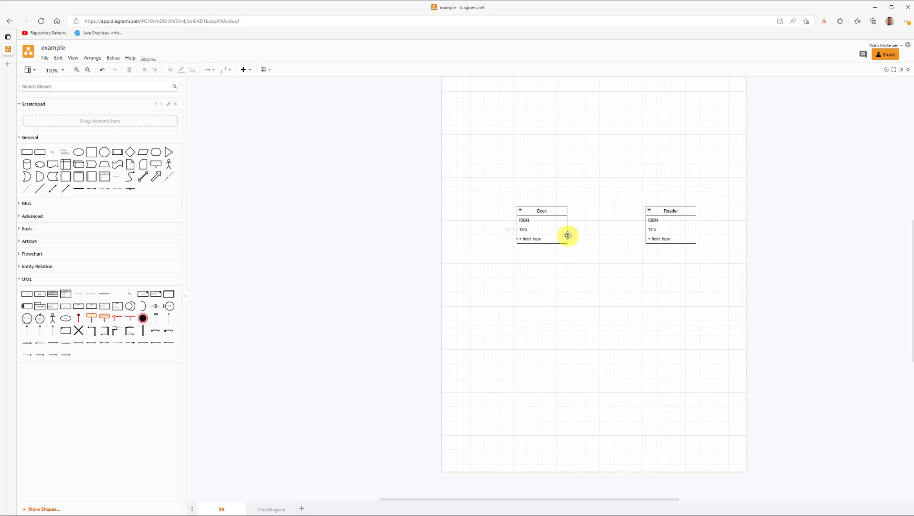
Step: Connect the Book entity to the Reader entity and set the connector's line end to no arrowhead
mouse_move(575, 233)
left_click_drag(575, 231, 671, 236)
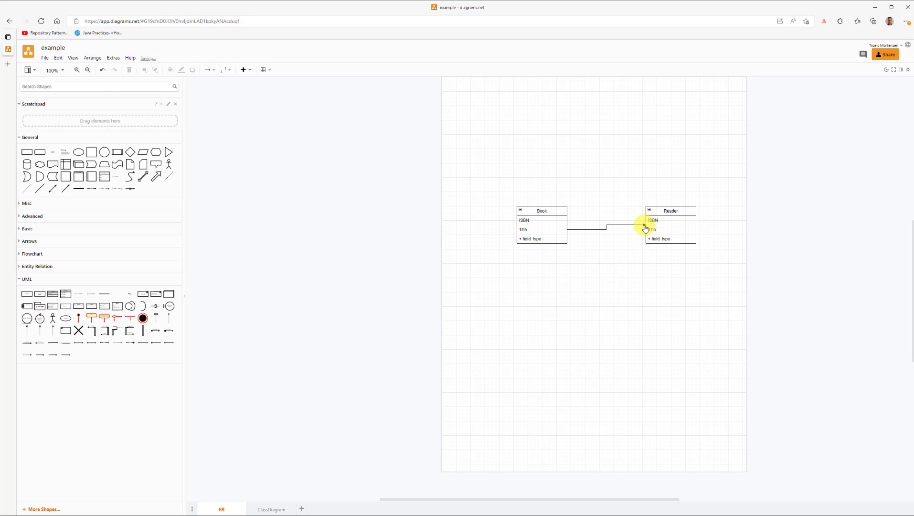
left_click(621, 225)
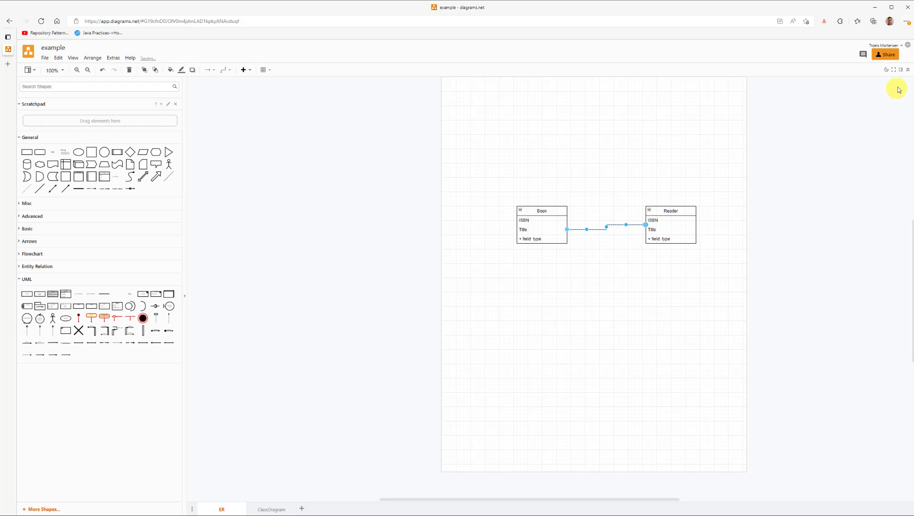
left_click(901, 70)
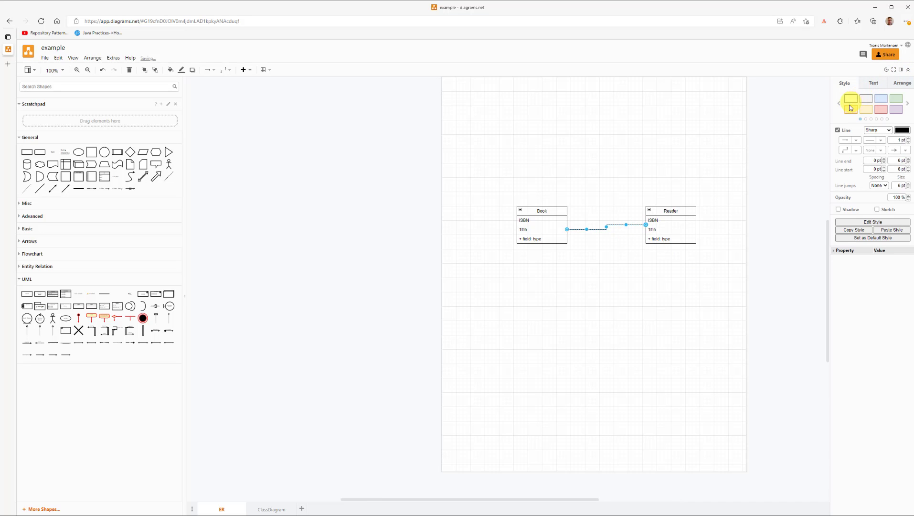
left_click(906, 151)
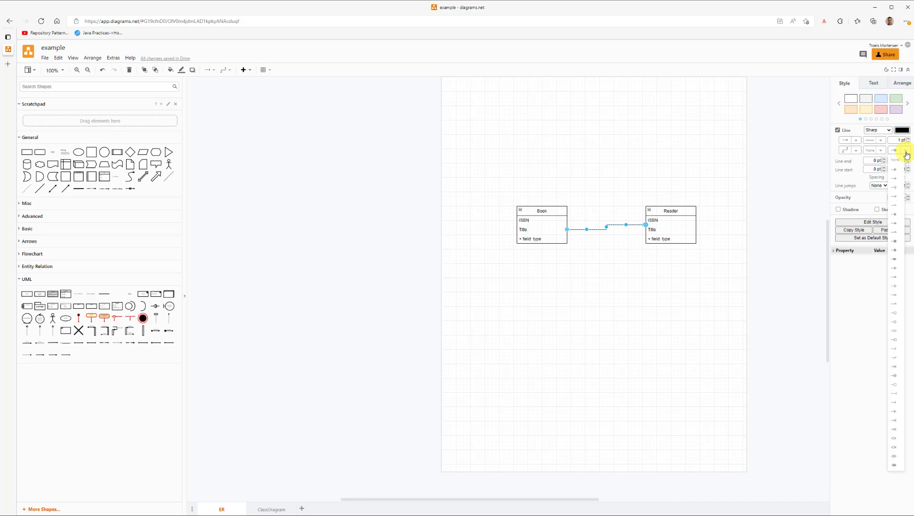
left_click(898, 161)
left_click(643, 336)
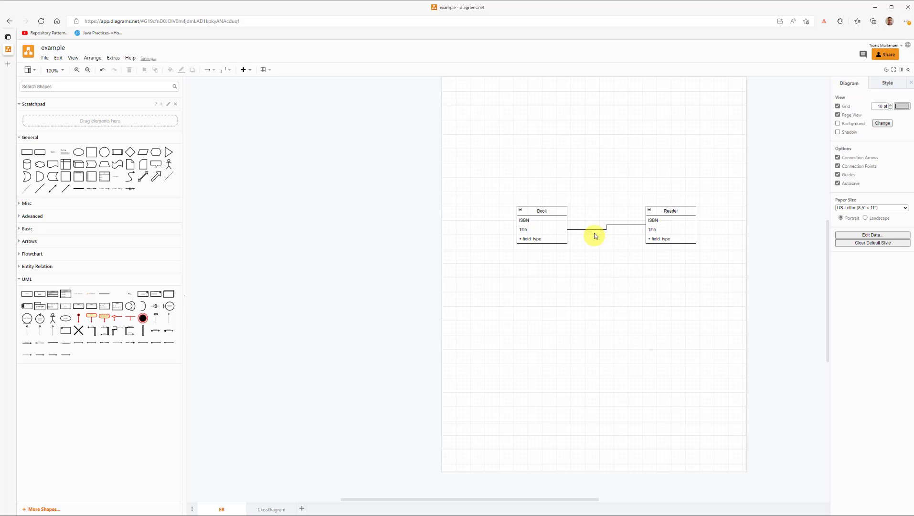
Step: Straighten the connector between Book and Reader into a single horizontal line
left_click(595, 230)
left_click_drag(595, 229, 600, 224)
left_click(624, 269)
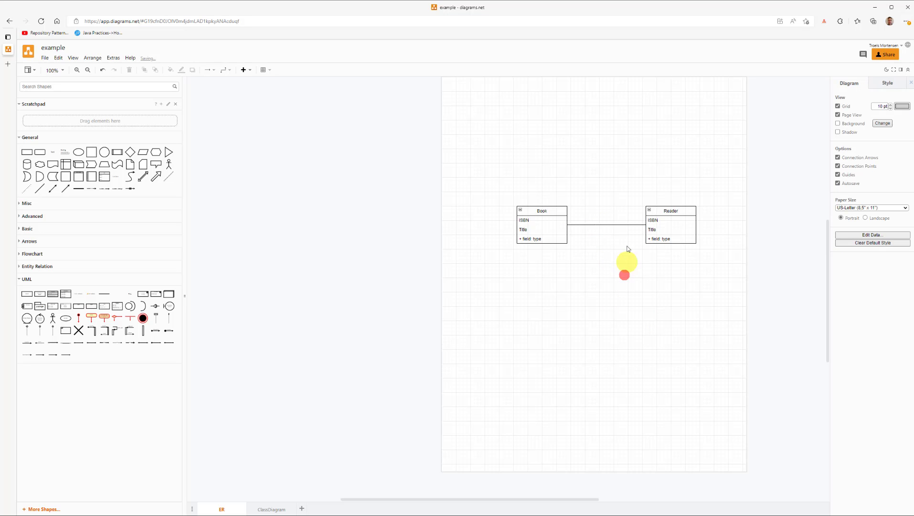
Step: Label the Book–Reader connector with a reads relationship name and move the label just above the line
double_click(611, 226)
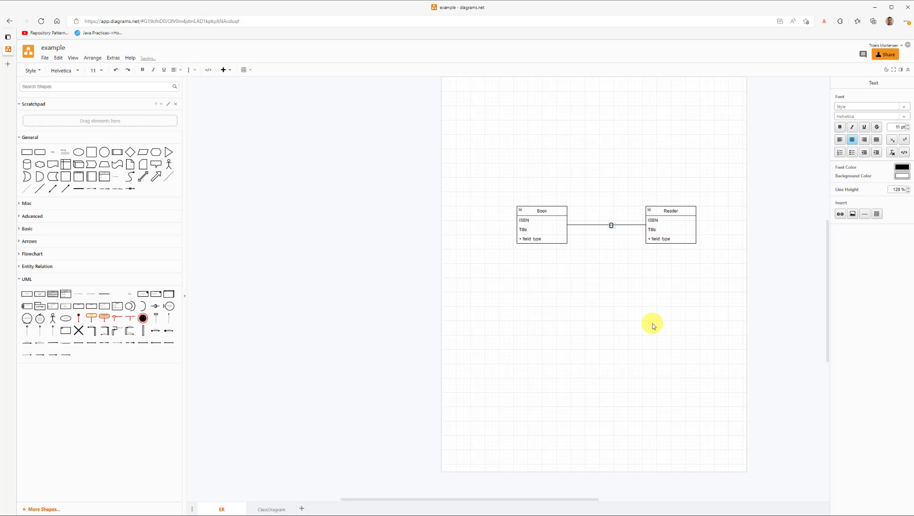
left_click(609, 247)
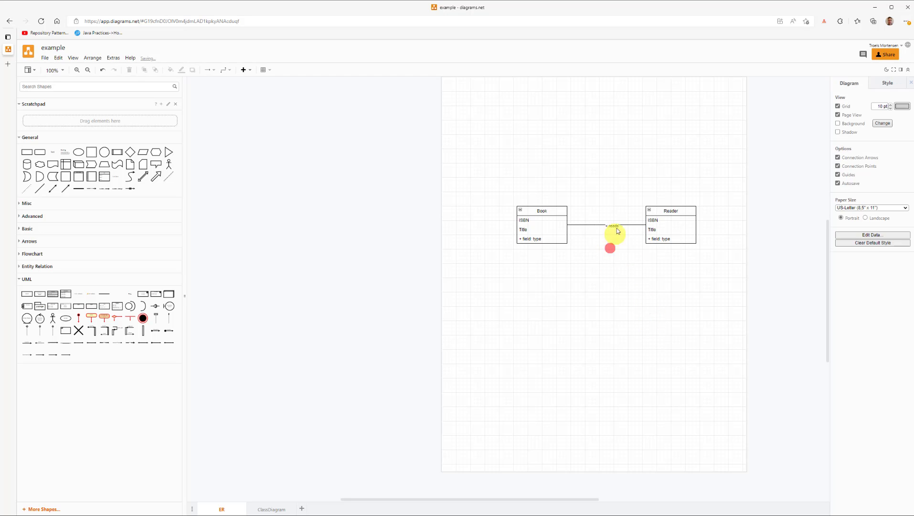
left_click(611, 224)
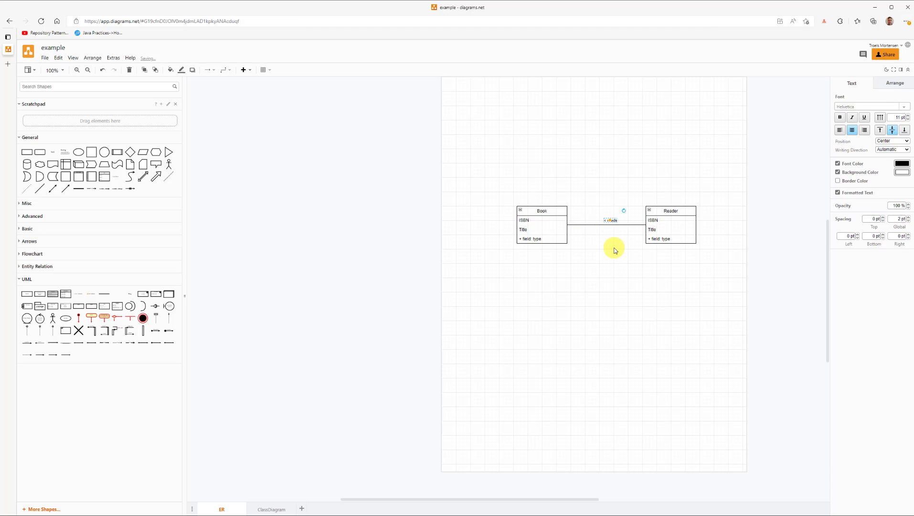